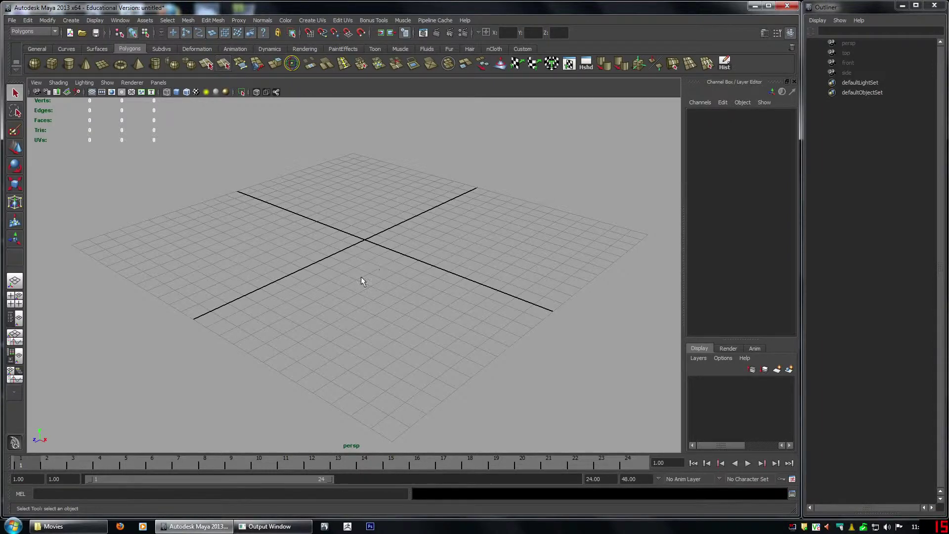
- Create a polygon cylinder at the origin and show its creation parameters with the axis subdivisions value selected
alt+drag(361, 277, 384, 291)
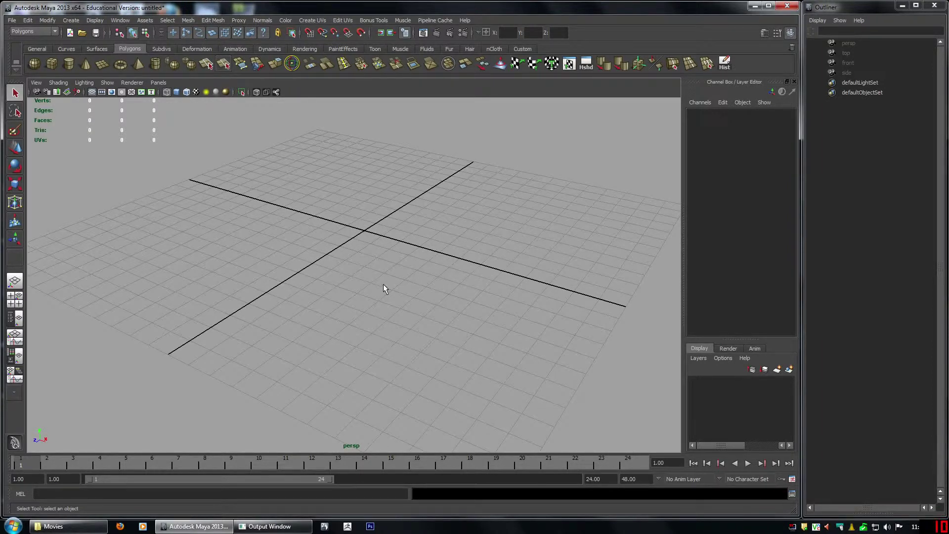
mouse_move(384, 282)
alt+mouse_down()
mouse_move(394, 282)
mouse_move(366, 280)
alt+mouse_up()
key(w)
click(69, 63)
alt+right_drag(366, 280, 343, 287)
alt+drag(343, 287, 318, 278)
alt+right_drag(318, 279, 295, 257)
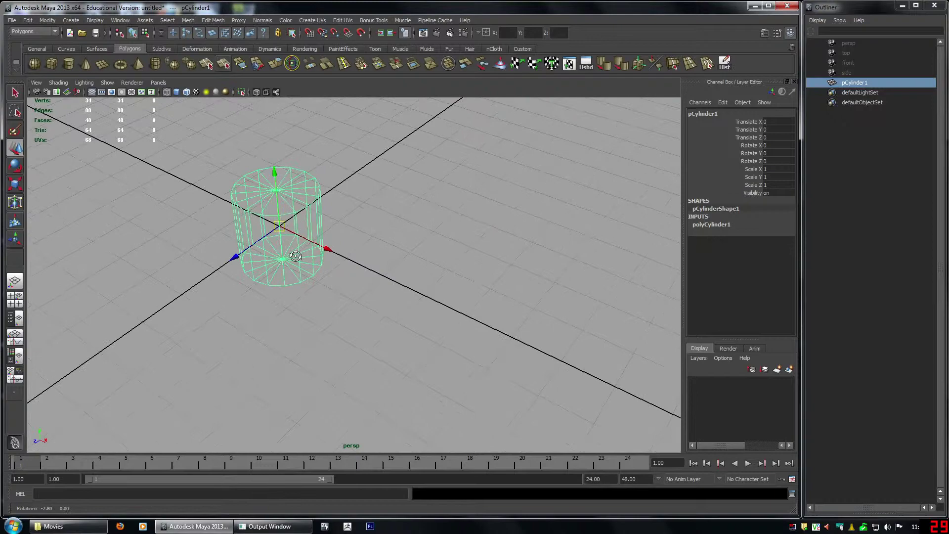
alt+drag(294, 256, 376, 282)
key(r)
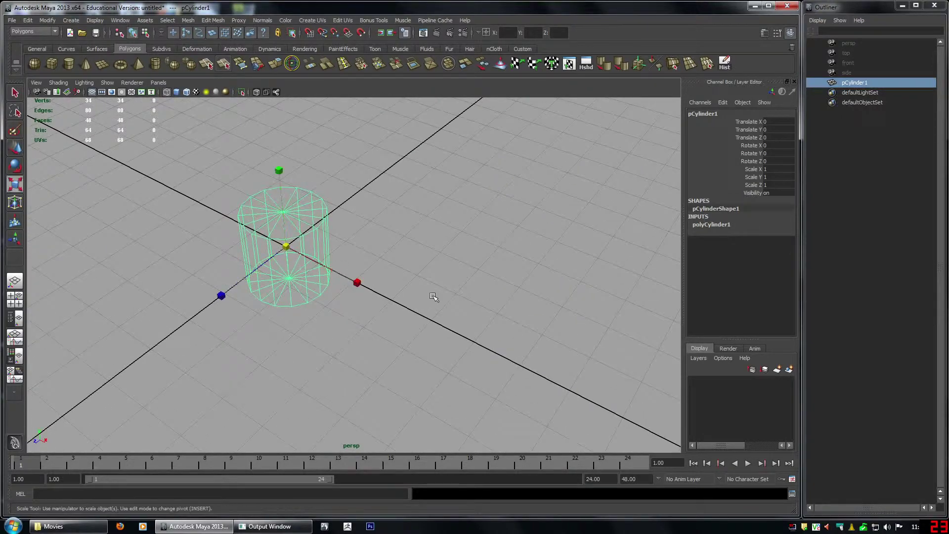
alt+drag(470, 299, 526, 253)
click(713, 224)
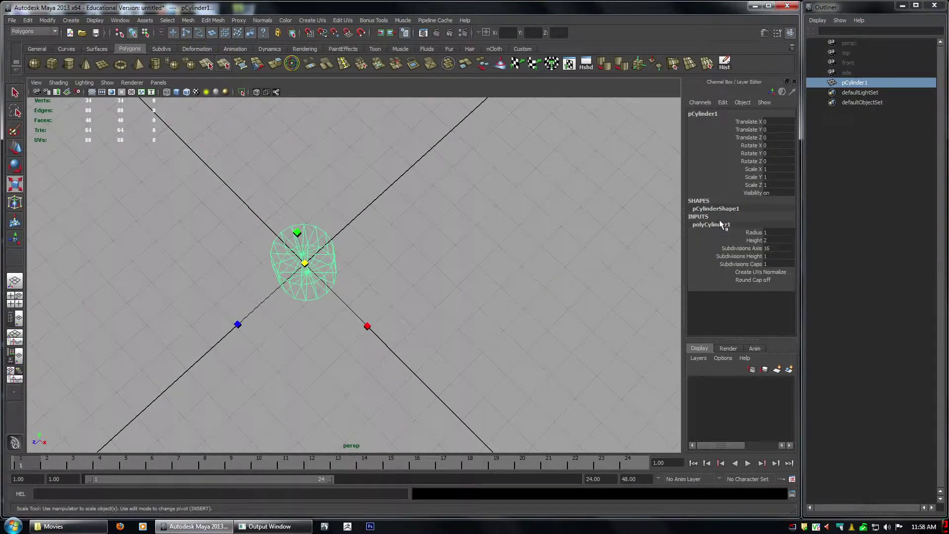
alt+drag(380, 245, 305, 229)
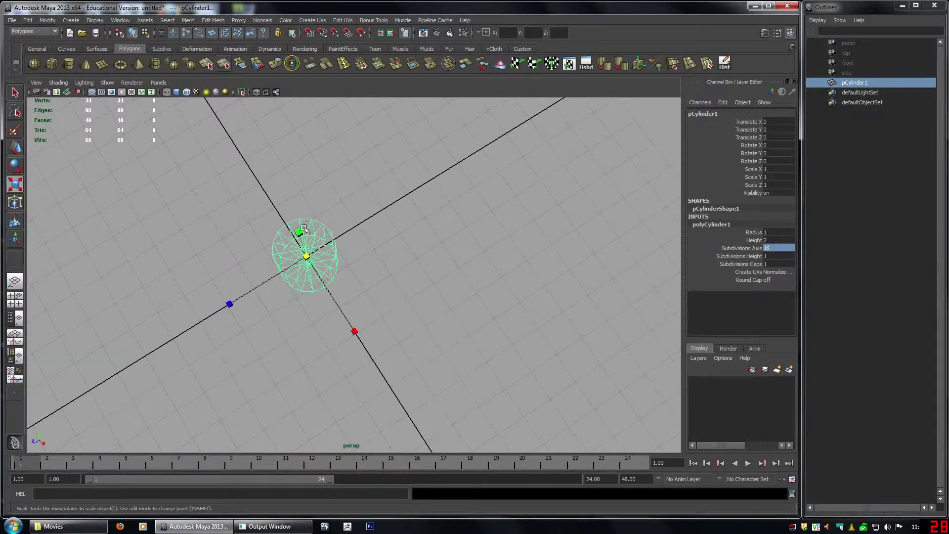
- Duplicate the cylinder in the top view and move the copy 2 units along X, beside the original
key(space)
key(space)
alt+right_drag(262, 211, 507, 344)
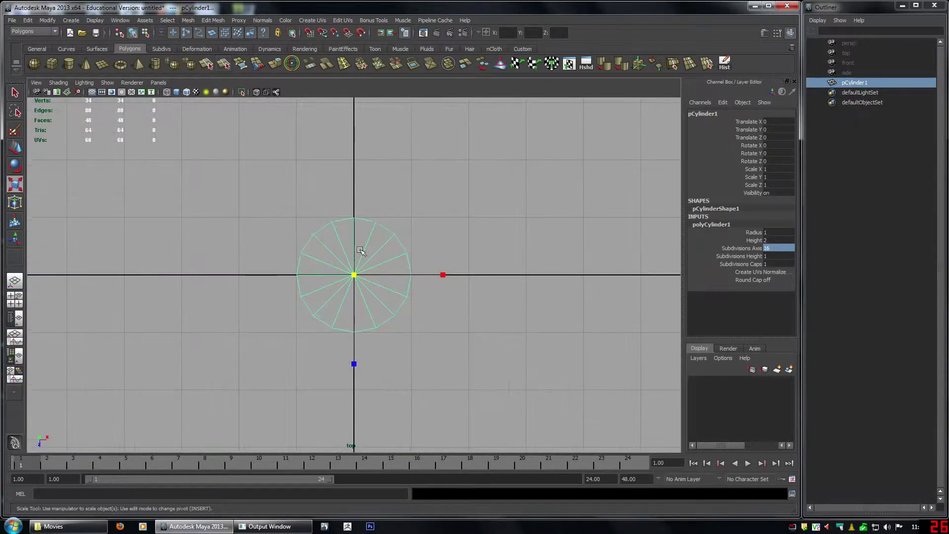
alt+right_drag(422, 270, 403, 278)
key(w)
alt+middle_drag(404, 268, 344, 219)
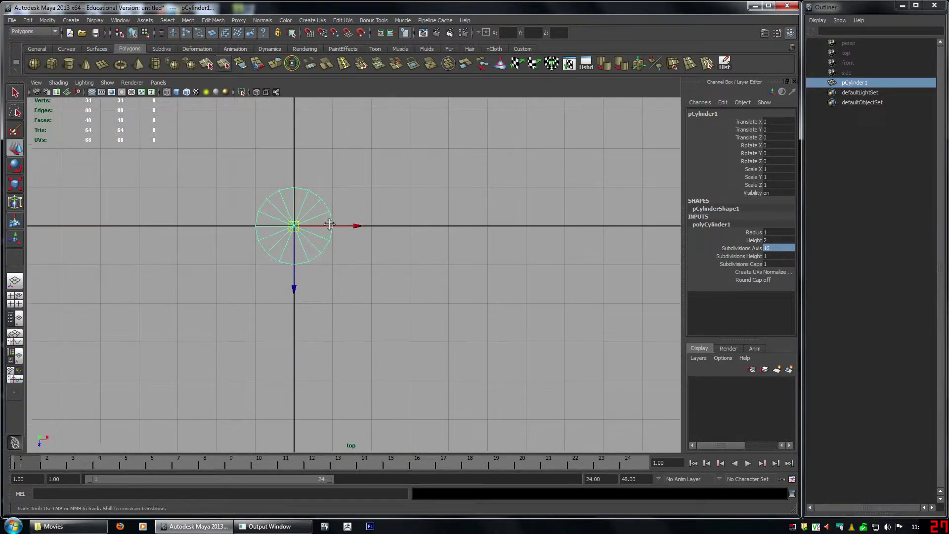
alt+right_drag(344, 218, 381, 245)
alt+middle_drag(380, 244, 379, 267)
key(ctrl+d)
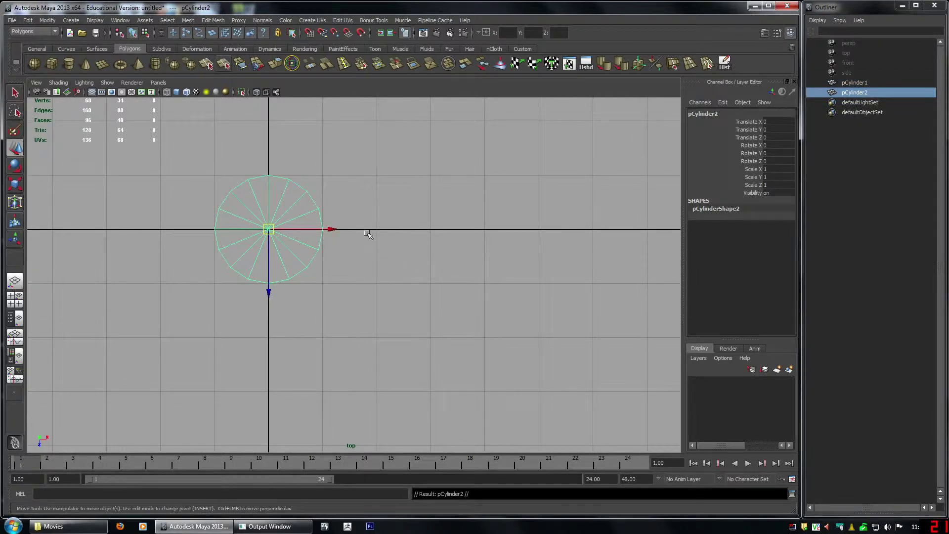
middle_drag(385, 229, 458, 231)
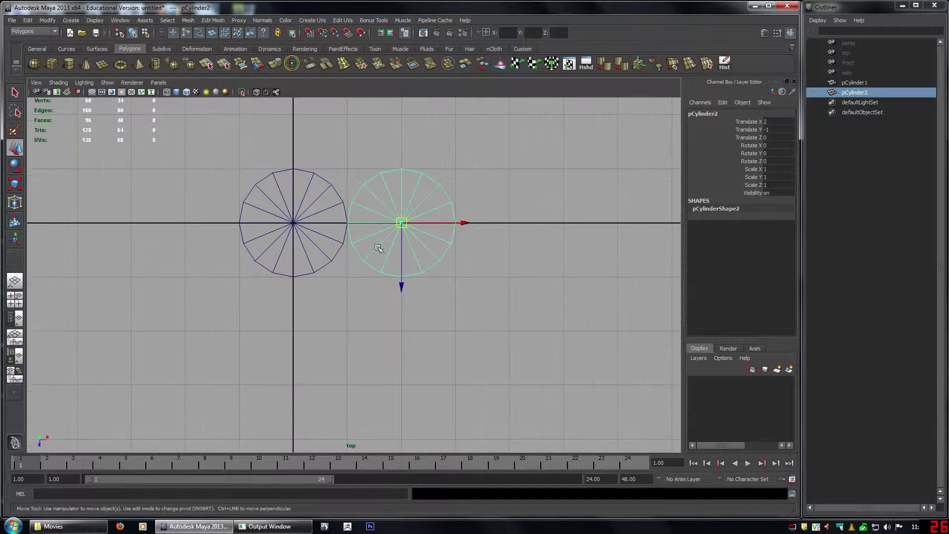
- Select both cylinders, duplicate them and move the copies 4 units along Z
shift+click(330, 194)
scroll(375, 250, down, 6)
scroll(395, 267, up, 2)
alt+middle_drag(481, 330, 481, 320)
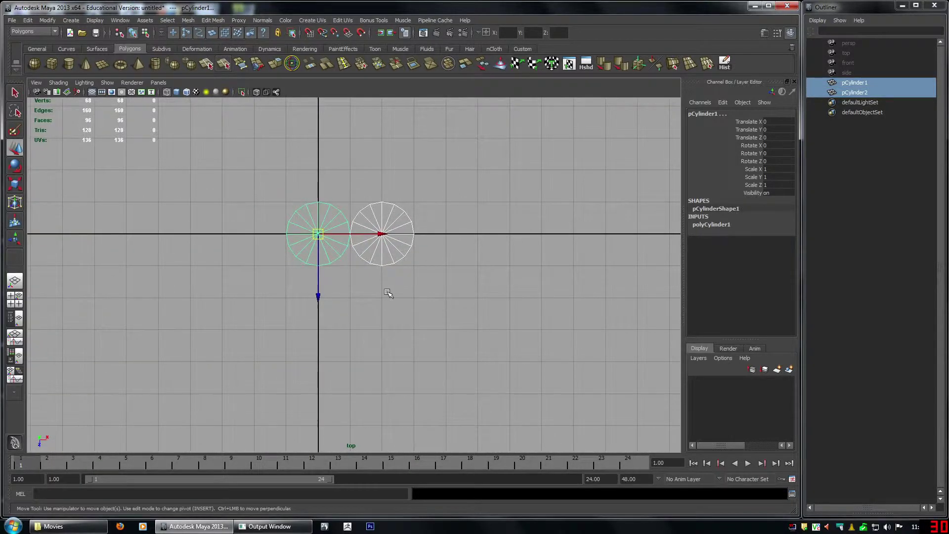
key(ctrl+d)
drag(318, 298, 320, 426)
alt+middle_drag(410, 378, 389, 301)
- Raise the two cylinders at X 2 to Y 0 with grid snapping, level with the other two
key(space)
key(space)
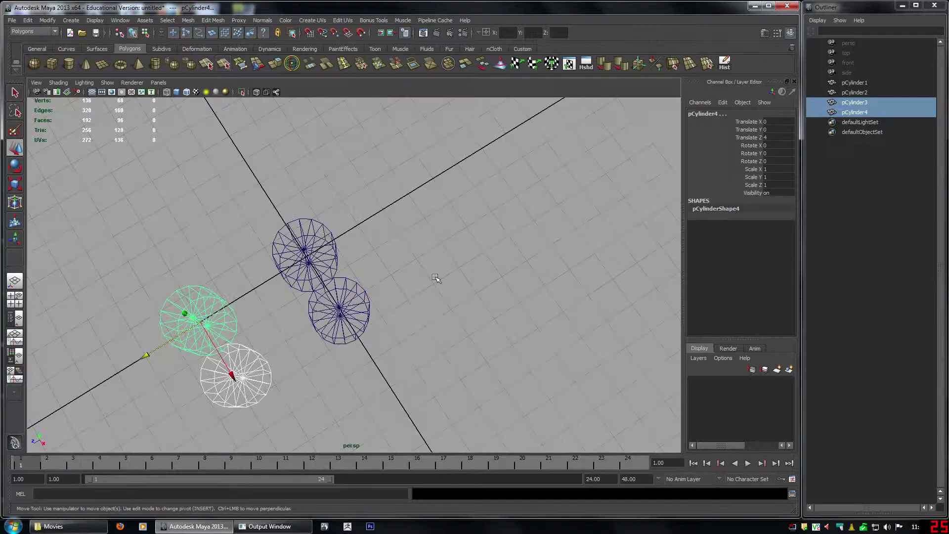
alt+drag(439, 277, 416, 313)
key(x)
drag(377, 223, 375, 234)
alt+drag(465, 280, 440, 297)
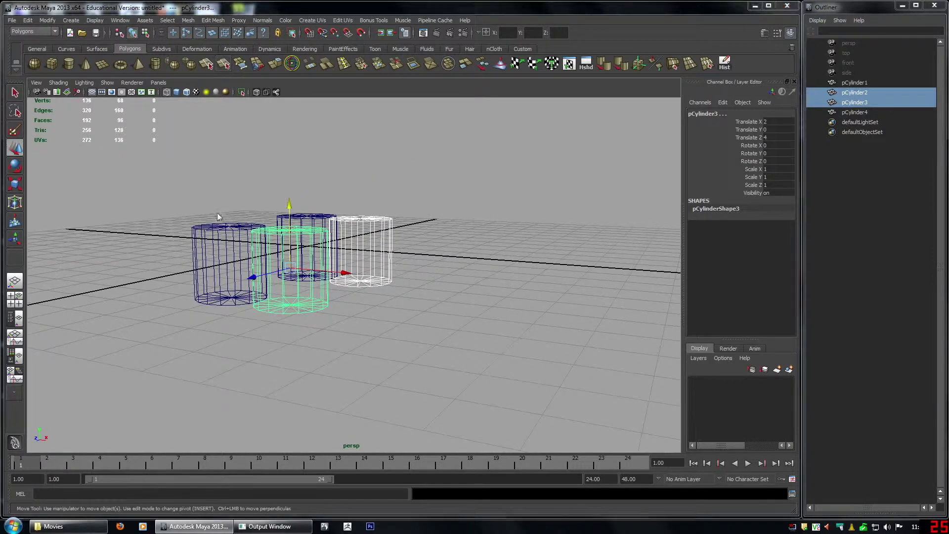
- Select all four cylinders in the top view and delete their inward-facing vertices, leaving only each one's outer quarter
key(space)
key(space)
alt+middle_drag(295, 131, 296, 142)
drag(296, 142, 371, 303)
alt+right_drag(368, 302, 378, 287)
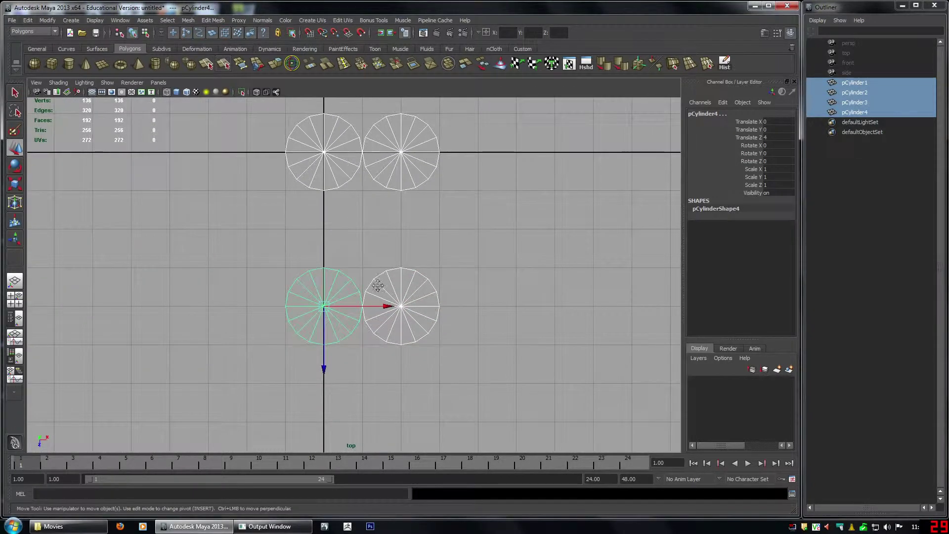
alt+middle_drag(380, 276, 370, 304)
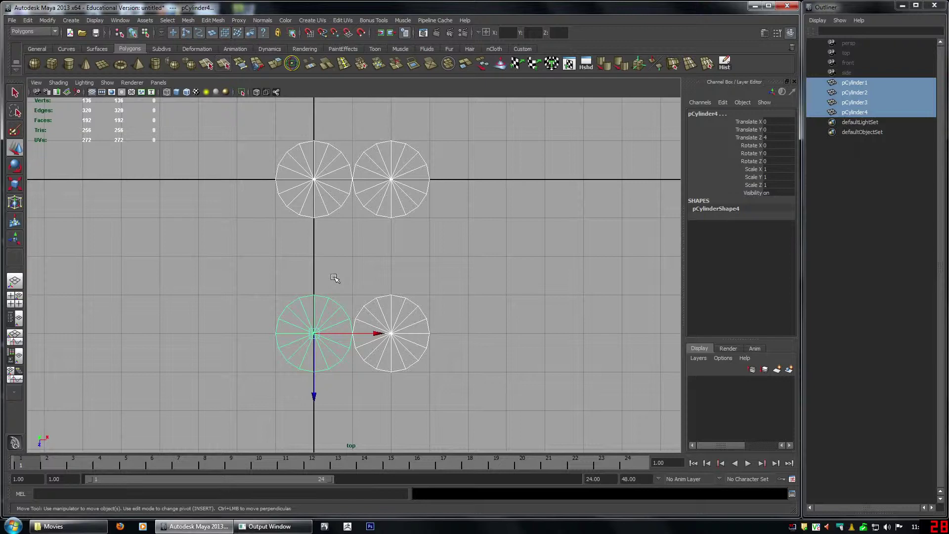
key(F8)
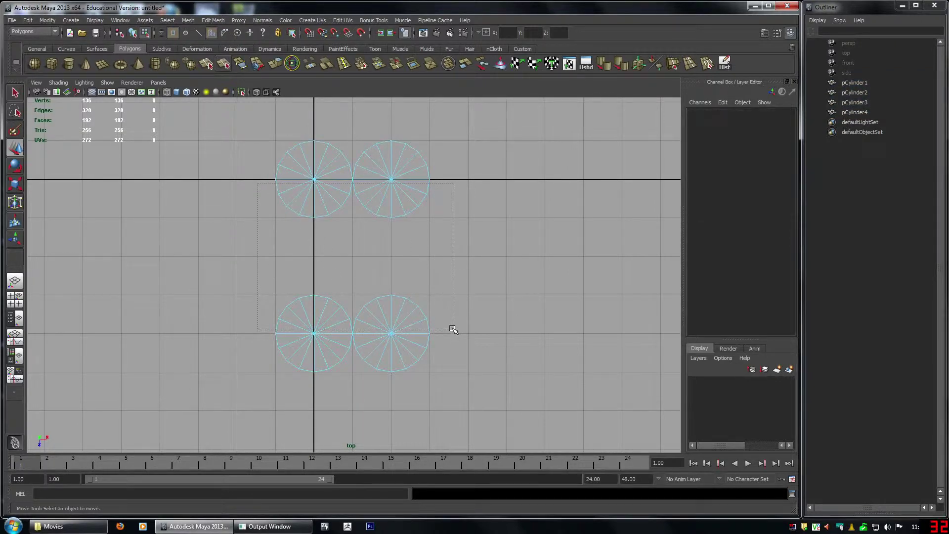
drag(453, 329, 453, 329)
key(Delete)
drag(373, 399, 383, 423)
key(Delete)
- Delete the lower vertices of the four pieces, leaving only the flat top quarter fans, and return to object selection
key(space)
key(space)
mouse_move(450, 230)
alt+mouse_down()
mouse_move(438, 230)
mouse_move(438, 216)
alt+mouse_up()
drag(144, 228, 653, 445)
key(Delete)
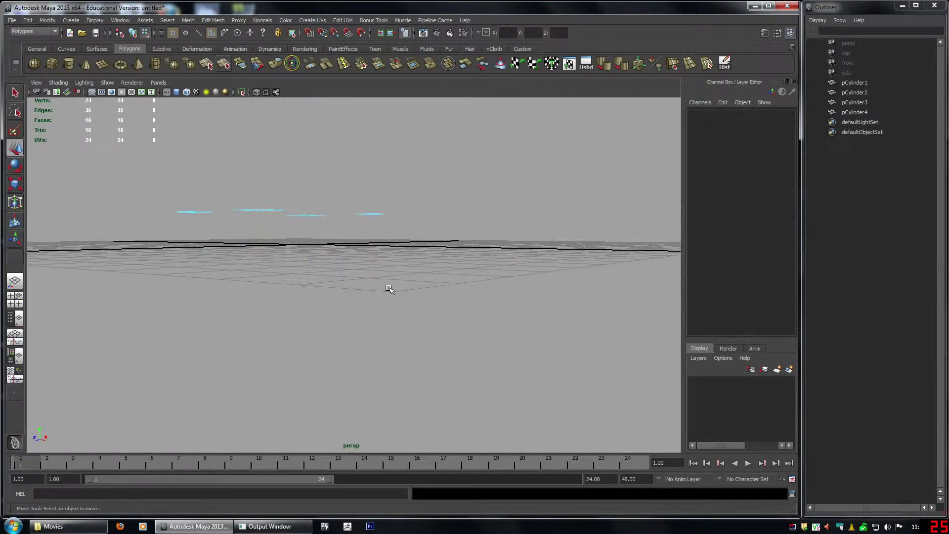
alt+drag(389, 289, 403, 329)
key(F8)
key(F8)
key(F8)
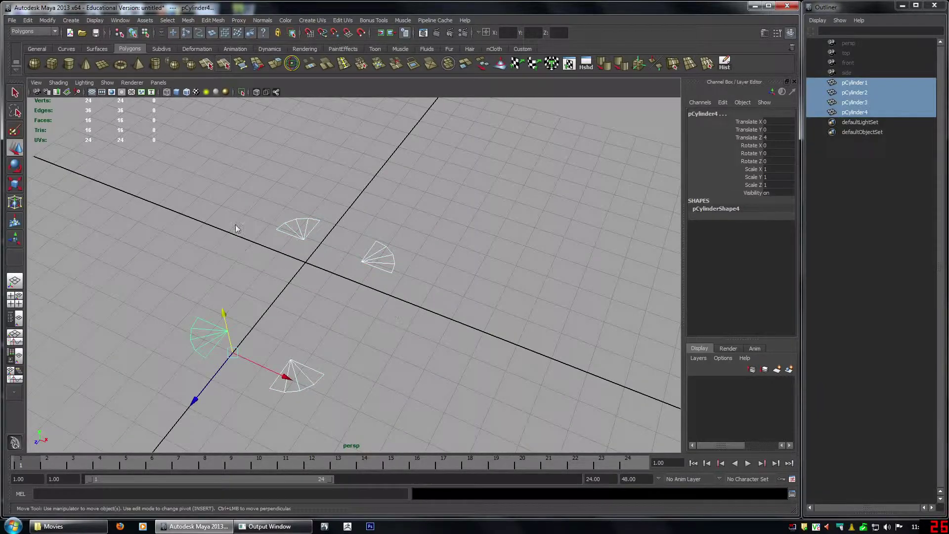
- Combine the four quarter fans into one mesh and delete its construction history
key(space)
key(space)
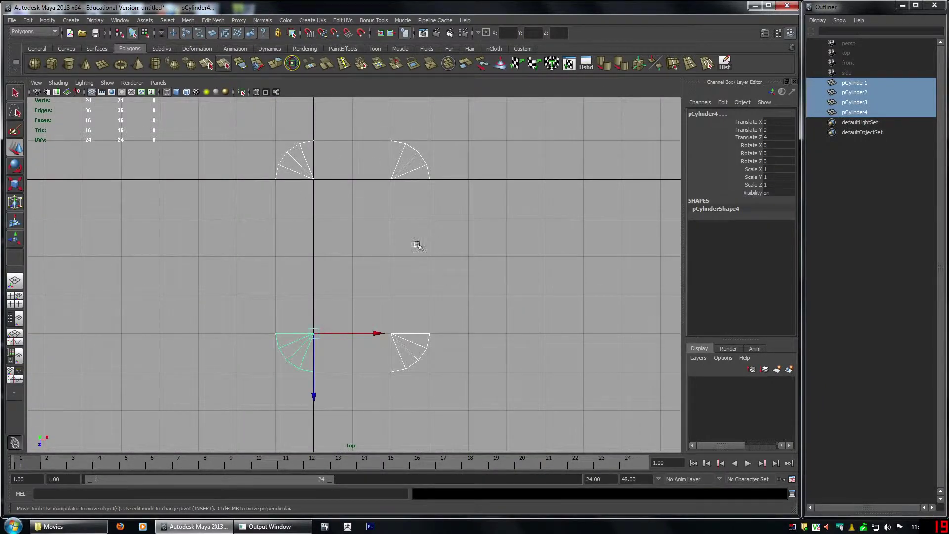
click(450, 61)
click(372, 131)
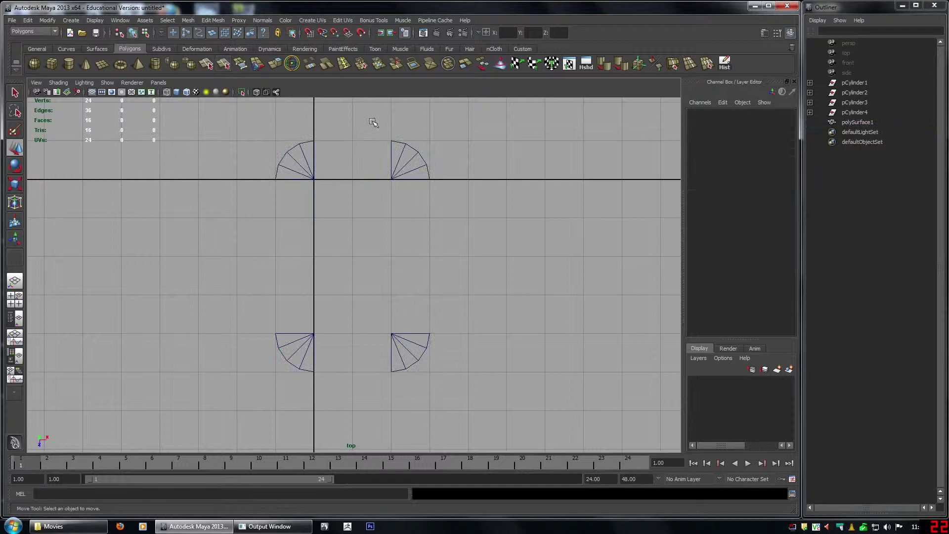
click(400, 142)
click(719, 67)
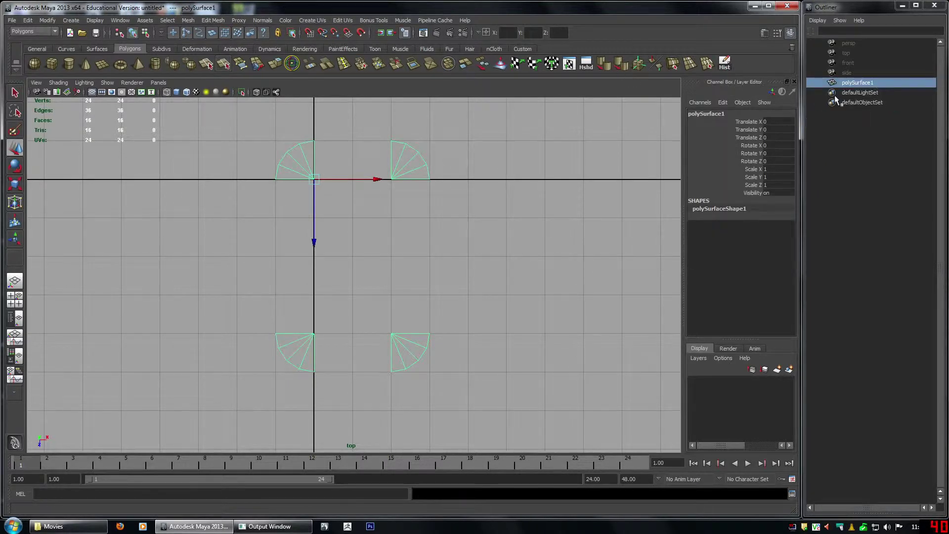
- Extrude the straight inner edges of the two fans at X 0 along X, snapping them to the opposite fans' vertices
scroll(386, 226, up, 2)
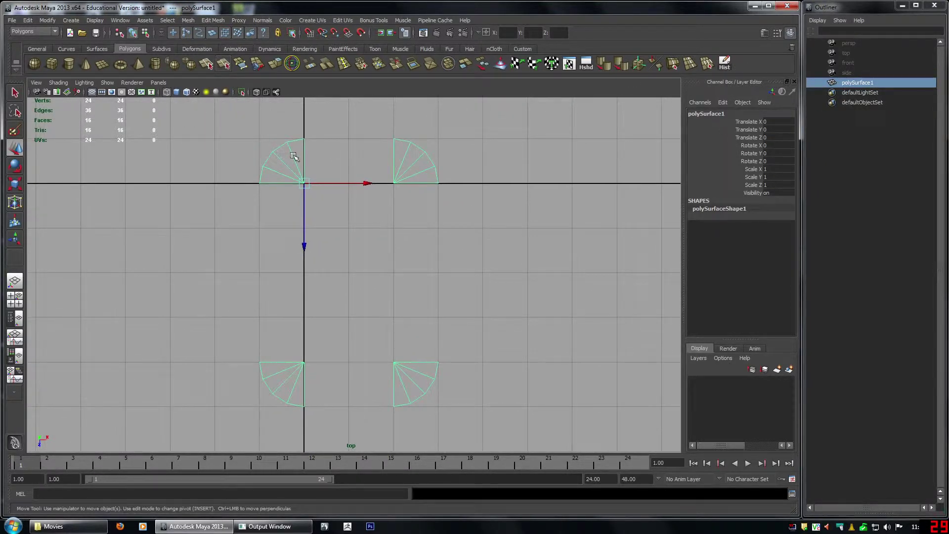
right_drag(294, 156, 292, 129)
drag(292, 128, 323, 515)
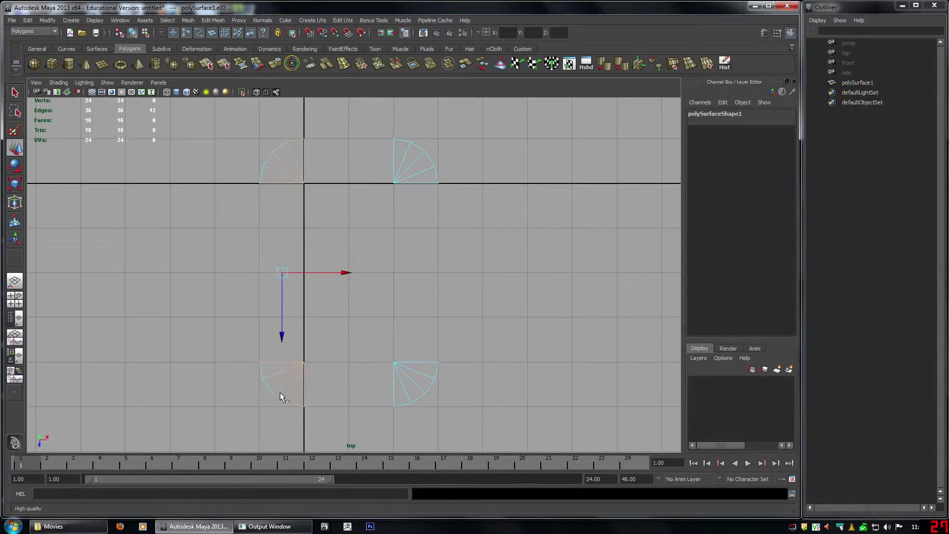
alt+middle_drag(256, 162, 256, 173)
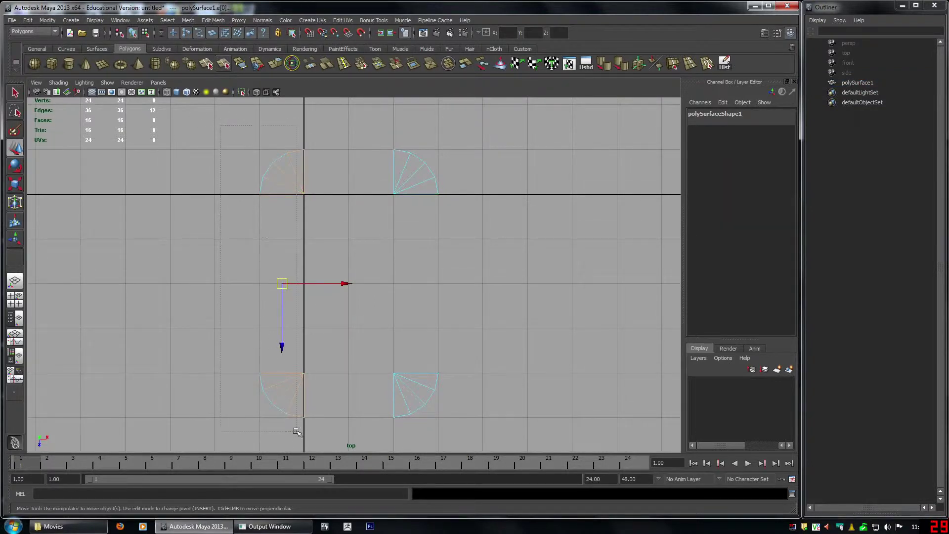
ctrl+drag(296, 432, 298, 432)
click(277, 65)
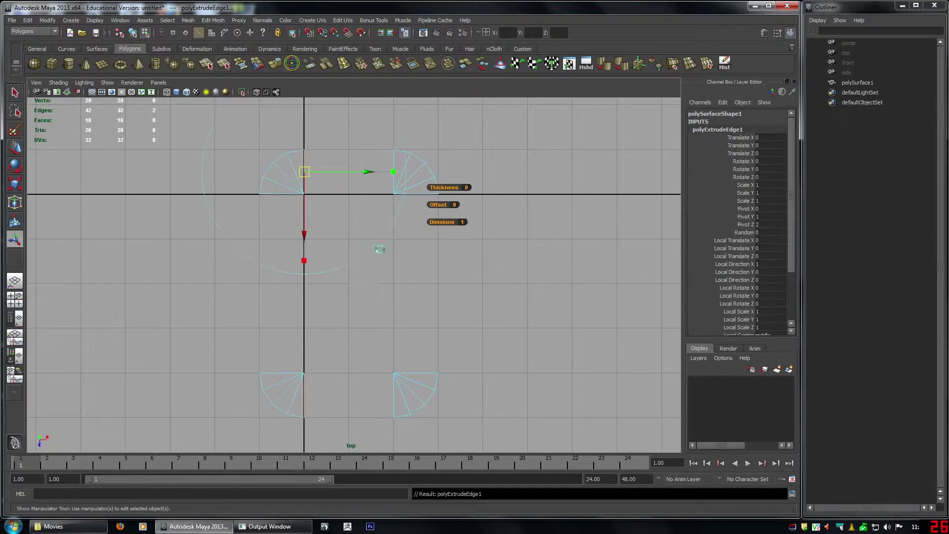
key(w)
drag(365, 285, 398, 283)
key(v)
middle_drag(388, 179, 388, 173)
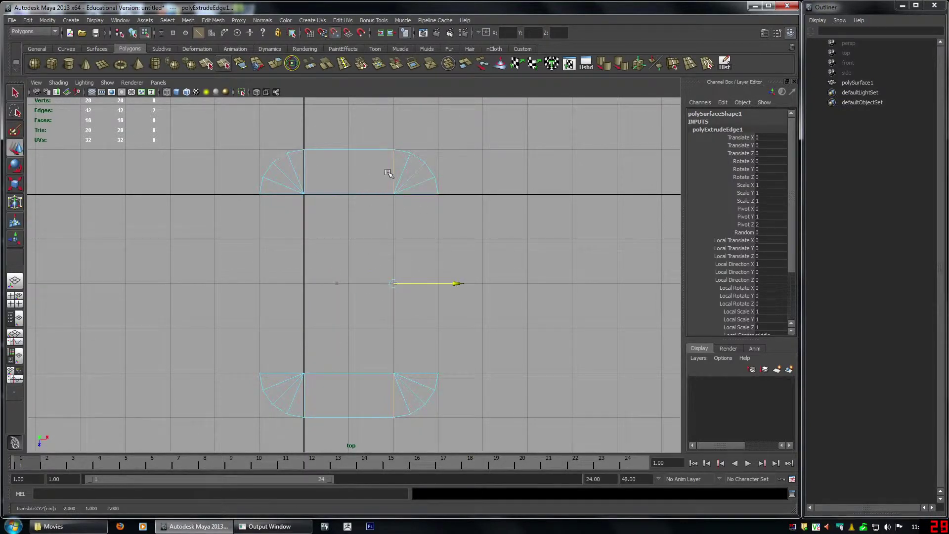
- Extrude the three inner edges along the Z 0 strip in Z, snapping them to the vertices of the opposite strip
drag(228, 186, 467, 189)
key(g)
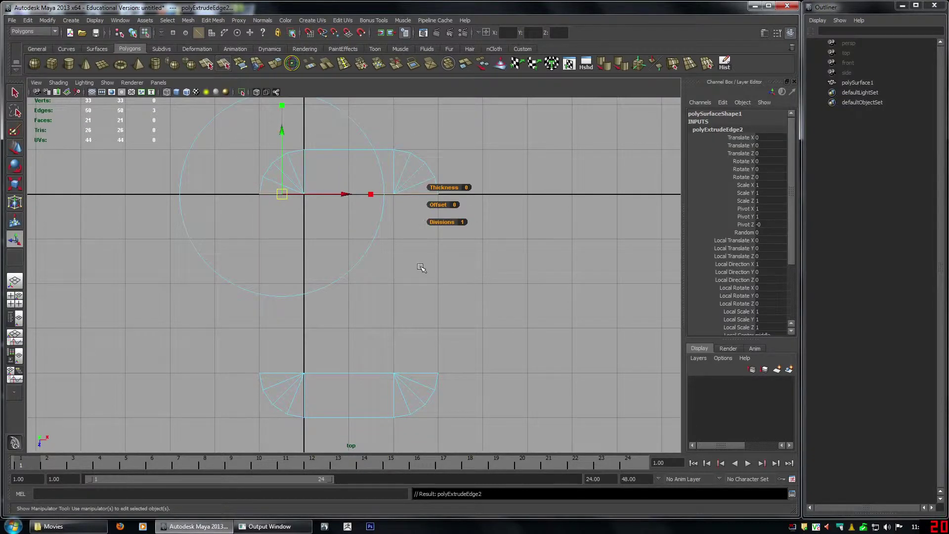
key(w)
alt+middle_drag(418, 265, 419, 223)
drag(350, 216, 456, 300)
key(v)
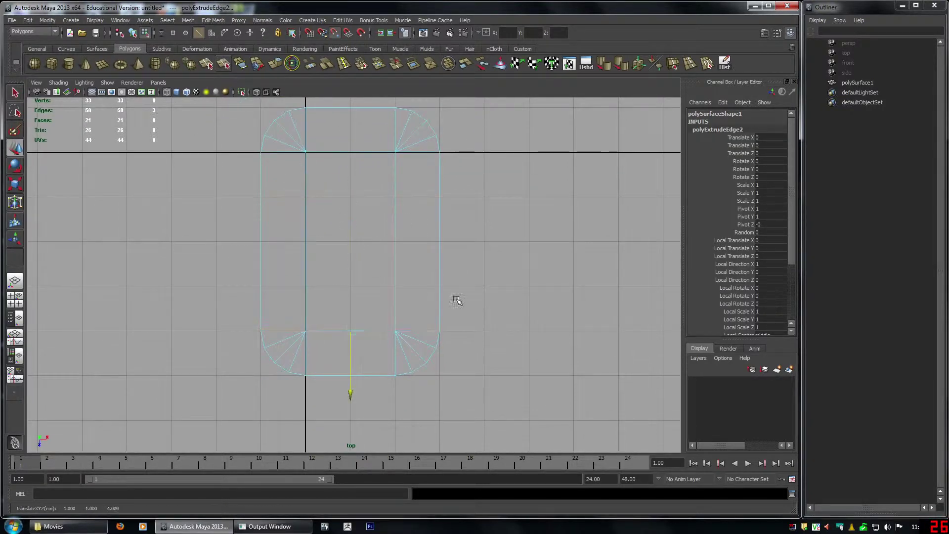
key(w)
- Show the panel shaded in the perspective view and merge the mesh's coincident vertices where the extruded faces meet the fans
key(space)
key(space)
alt+drag(492, 227, 475, 207)
key(5)
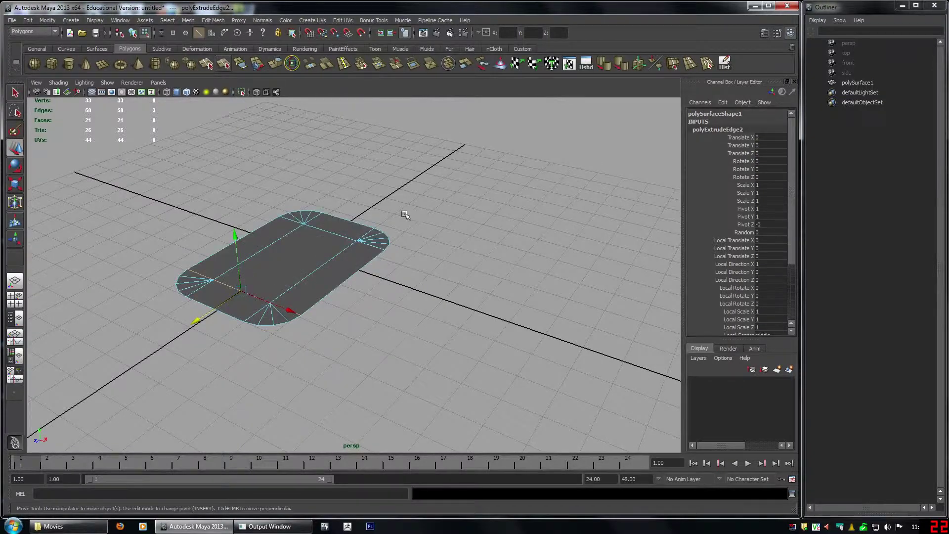
alt+middle_drag(406, 215, 458, 199)
key(F8)
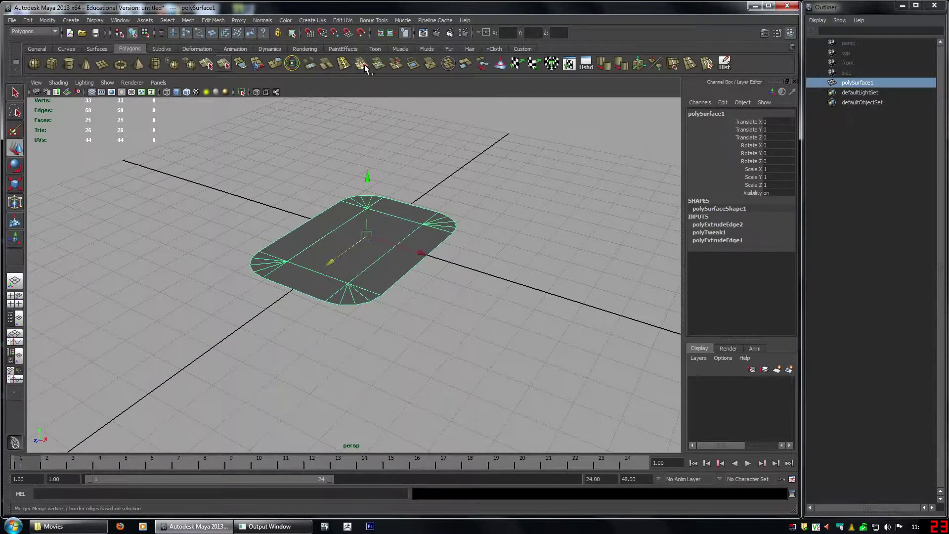
click(364, 64)
- Preview the merged panel with smoothing to check that its seams are joined
alt+drag(447, 148, 423, 169)
alt+right_drag(423, 169, 514, 254)
click(542, 166)
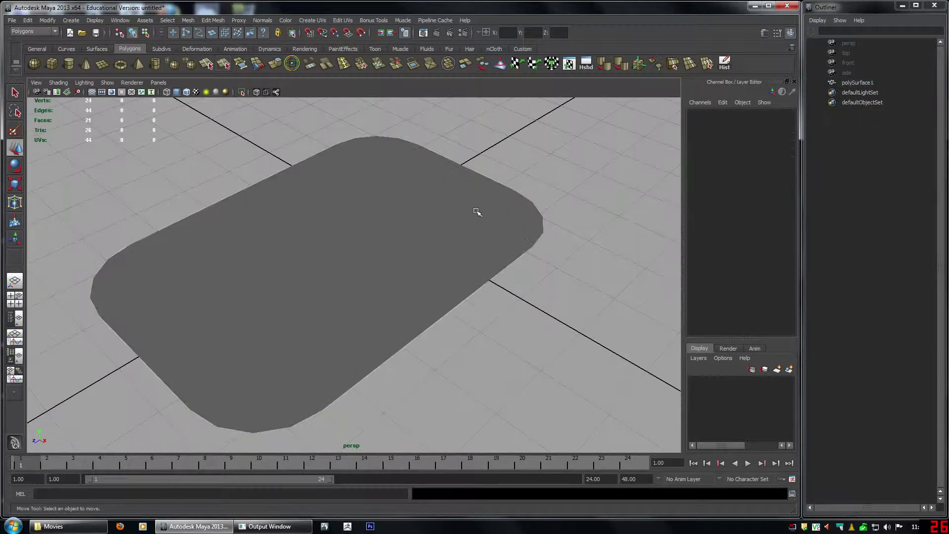
click(468, 213)
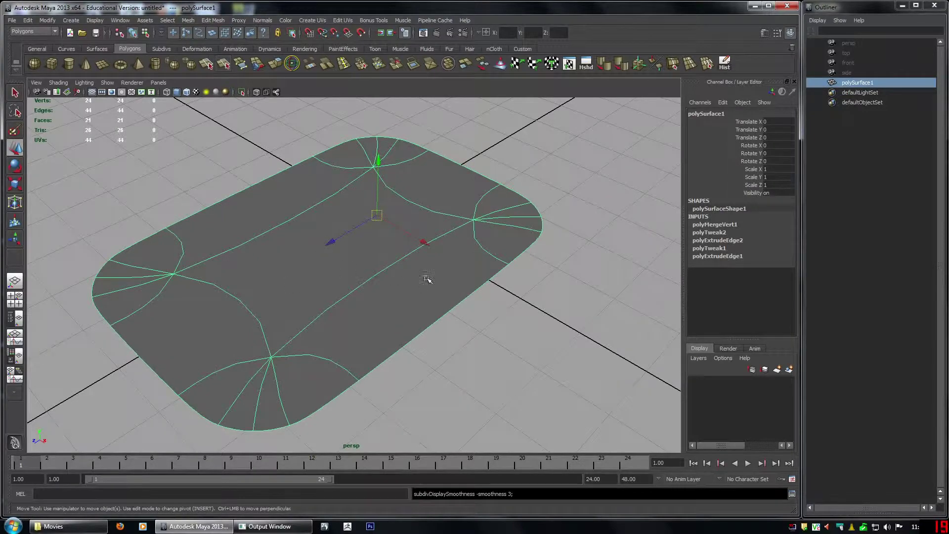
alt+right_drag(429, 279, 331, 259)
alt+drag(330, 259, 360, 262)
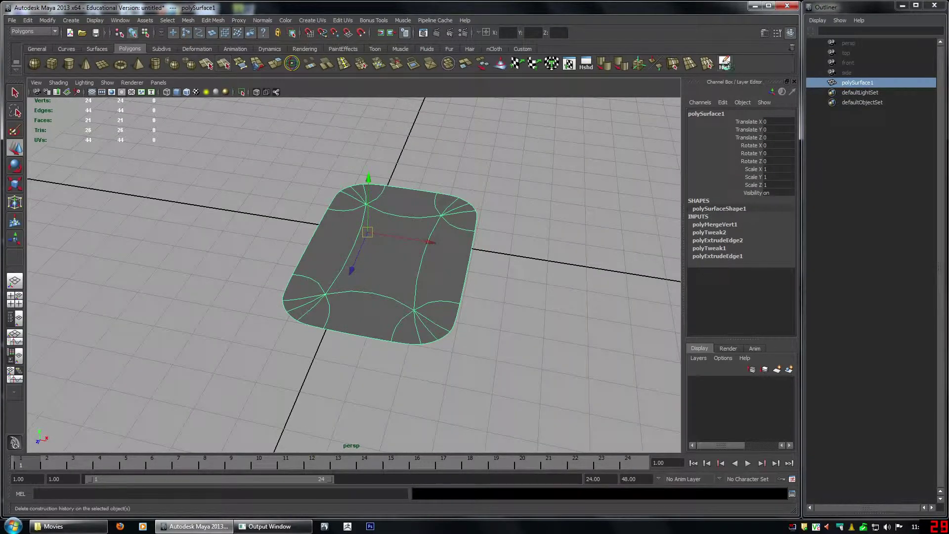
- Delete the panel's construction history and turn off its smooth preview
click(727, 65)
alt+drag(510, 217, 453, 193)
click(449, 189)
click(438, 233)
key(1)
- Center the panel's pivot and snap it to the origin in the top view, at Translate X -1 and Z -2
alt+drag(461, 245, 429, 247)
key(alt+c)
key(space)
key(space)
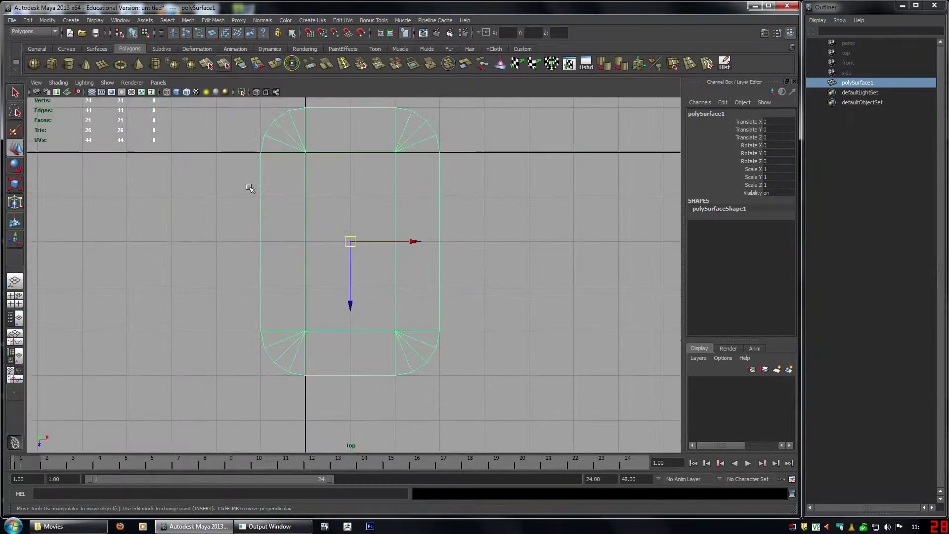
alt+middle_drag(335, 195, 317, 183)
- Lower the panel onto the grid plane in the perspective view, at Translate Y -1
key(space)
key(space)
alt+drag(393, 211, 404, 176)
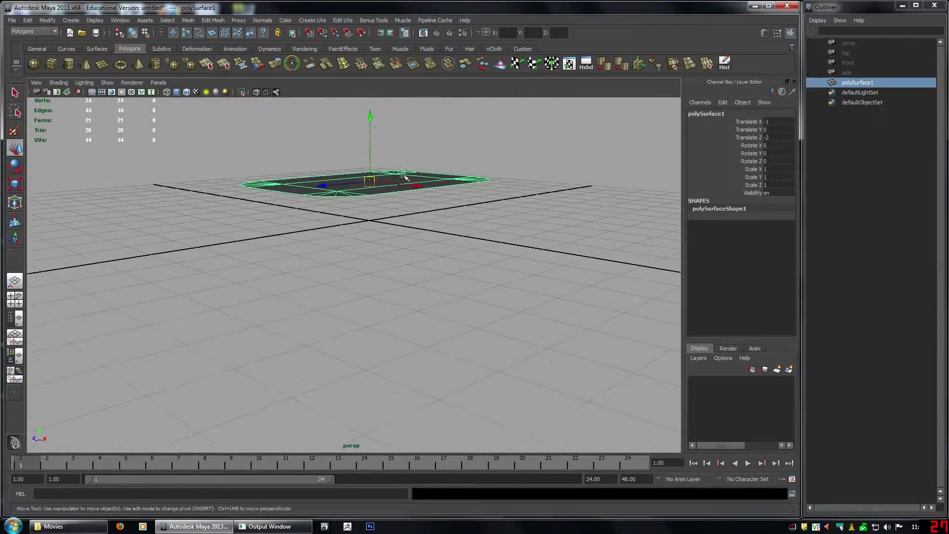
drag(371, 115, 372, 221)
alt+drag(426, 239, 455, 292)
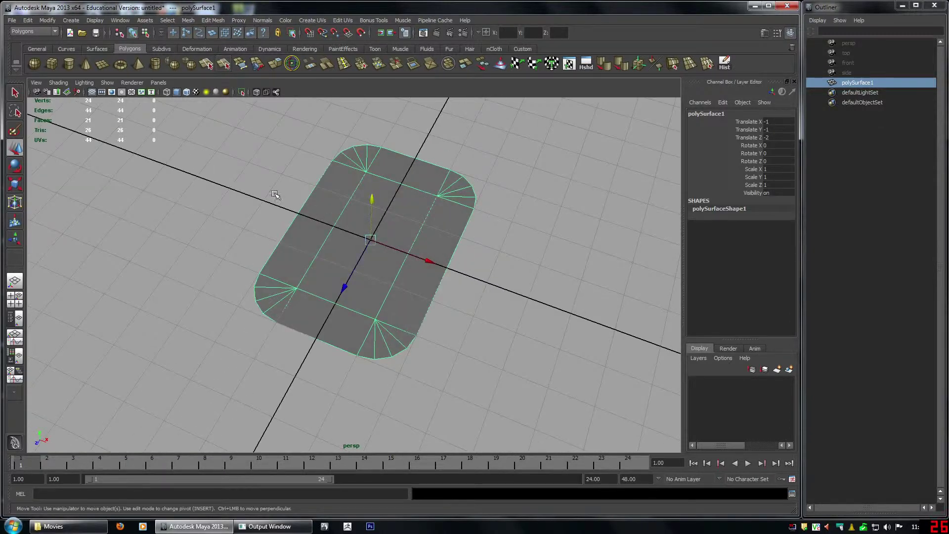
- Freeze the panel's transformations and delete its construction history
key(space)
key(space)
alt+middle_drag(310, 195, 317, 260)
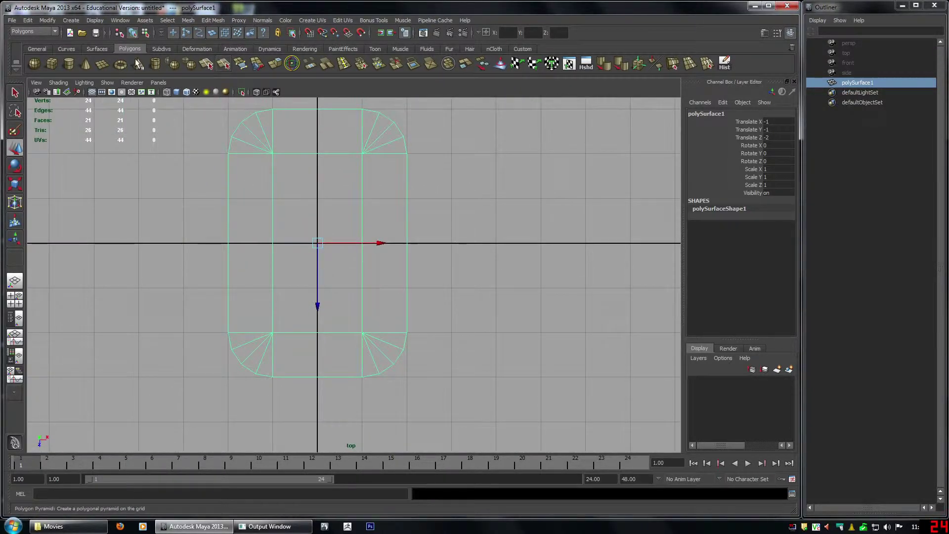
click(48, 20)
click(64, 57)
click(50, 23)
click(56, 51)
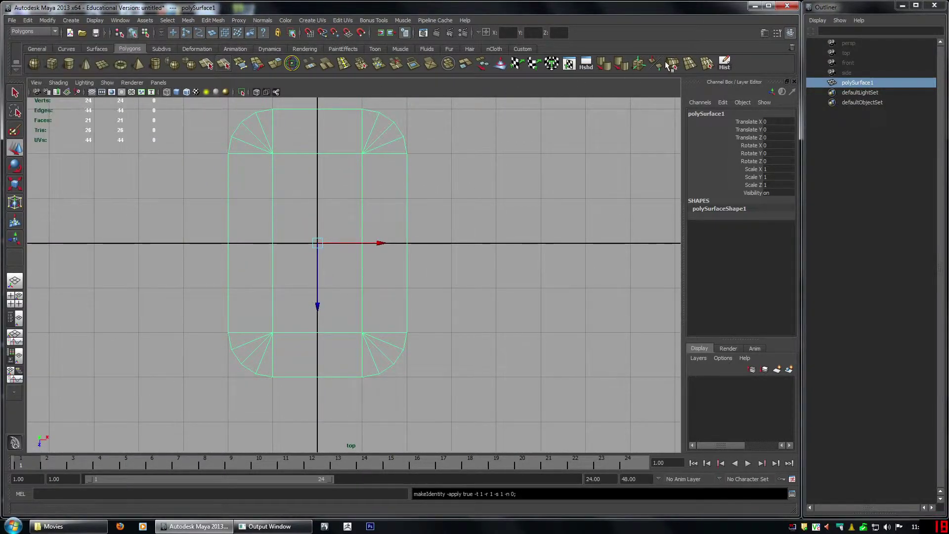
click(723, 58)
alt+middle_drag(545, 252, 552, 278)
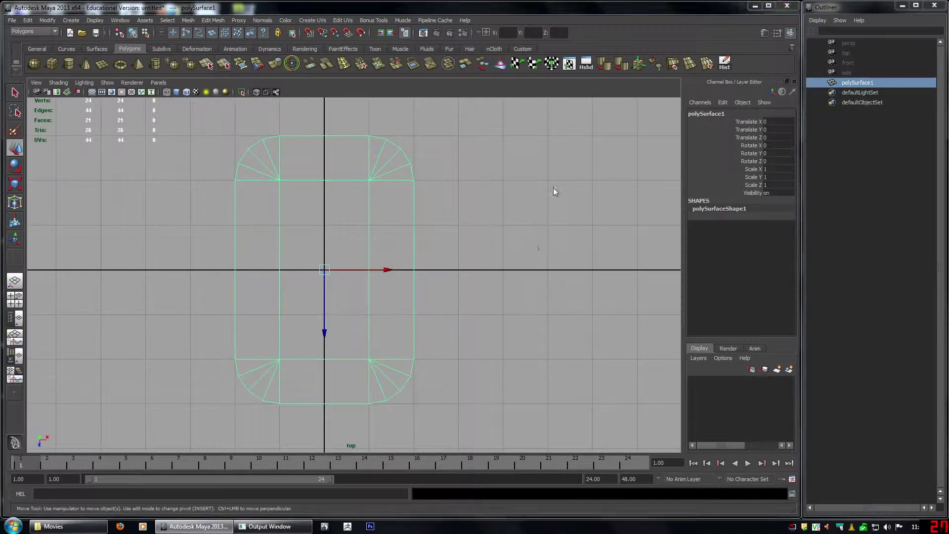
- Inspect the panel from several angles in the perspective view, ending back in the top view
key(space)
key(space)
alt+drag(508, 229, 460, 204)
alt+right_drag(461, 204, 455, 207)
alt+drag(454, 207, 453, 237)
key(space)
key(space)
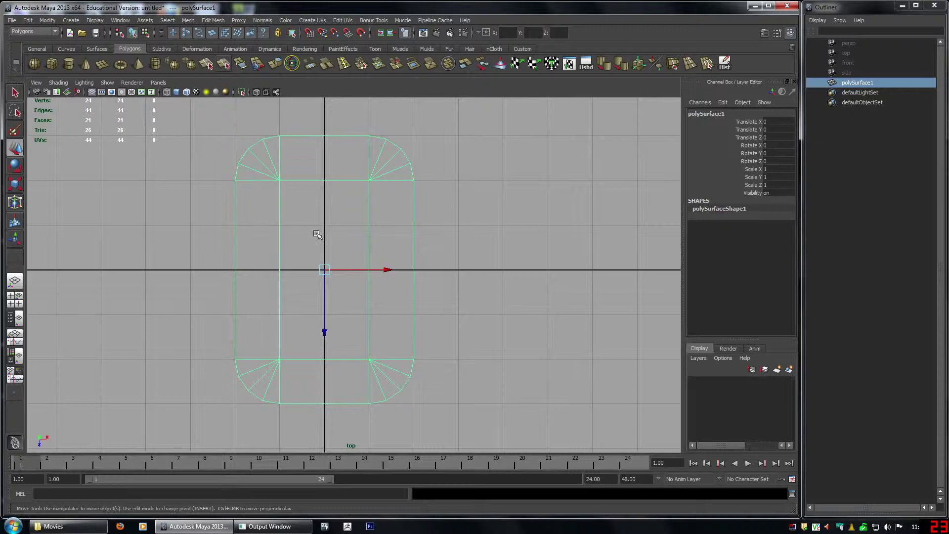
- Insert 2 evenly spaced lengthwise edge loops through the panel's center column using the Insert Edge Loop Tool's multiple edge loops option
alt+middle_drag(354, 336, 375, 229)
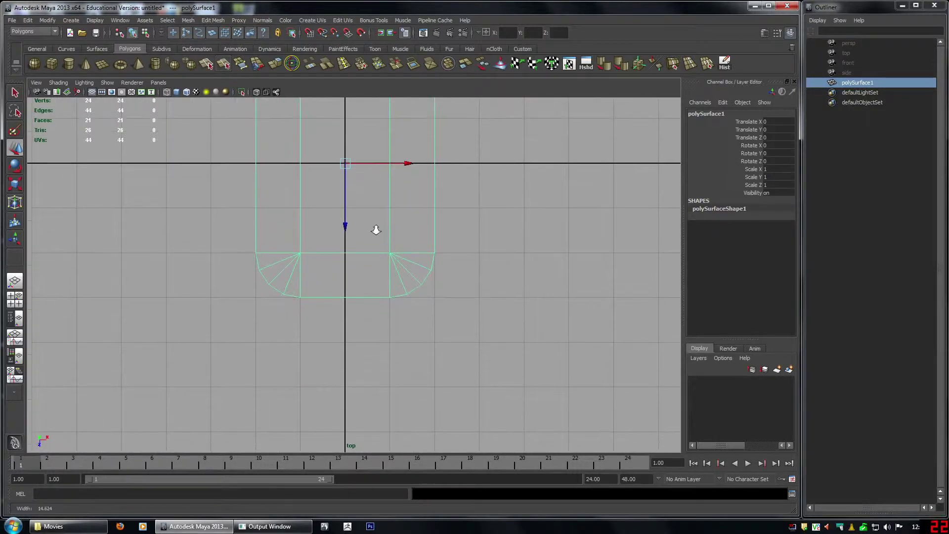
alt+right_drag(375, 229, 334, 305)
scroll(450, 253, down, 3)
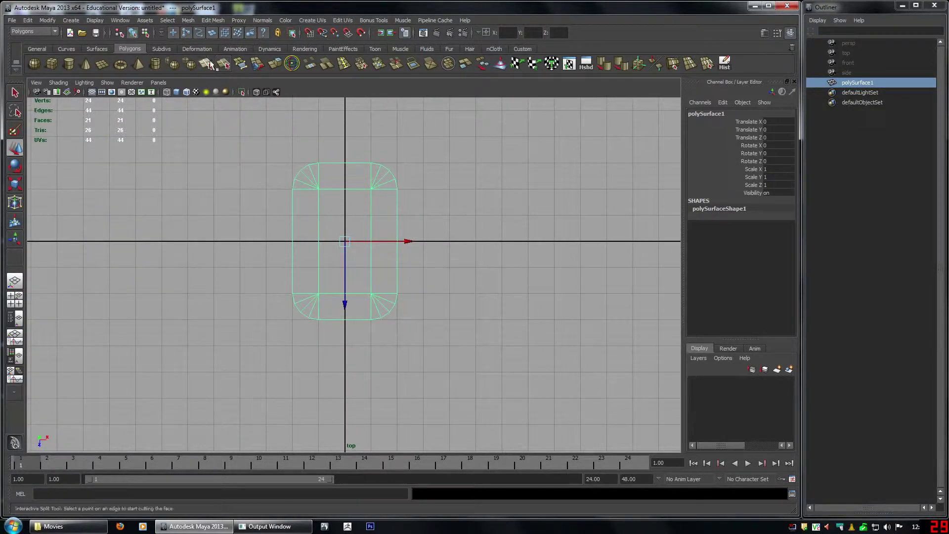
click(343, 63)
double_click(15, 257)
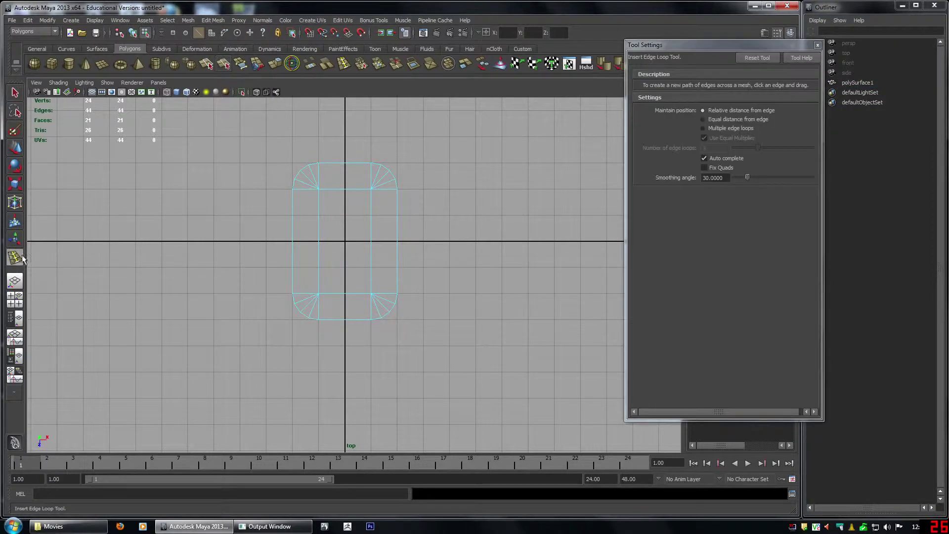
click(717, 128)
scroll(479, 213, up, 1)
double_click(706, 148)
text(2)
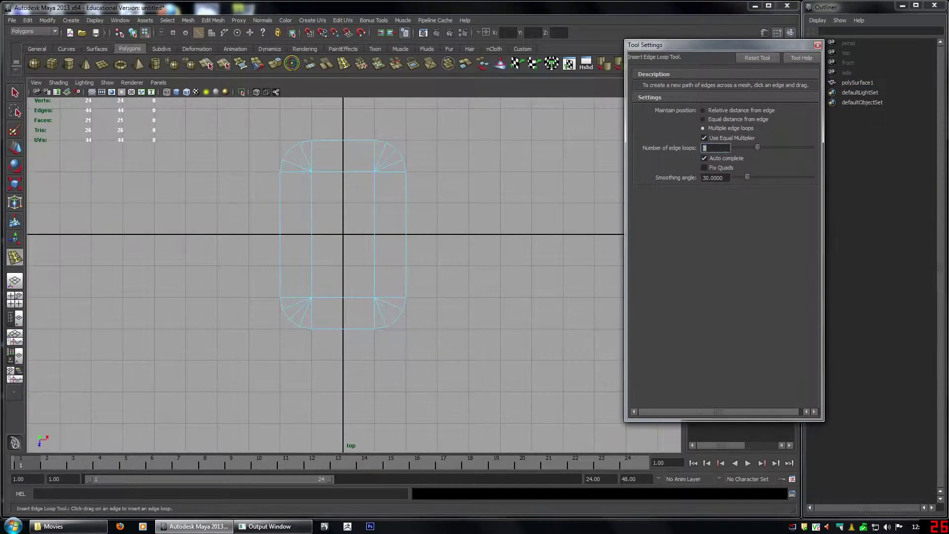
alt+middle_drag(461, 235, 460, 201)
scroll(371, 243, up, 2)
click(348, 258)
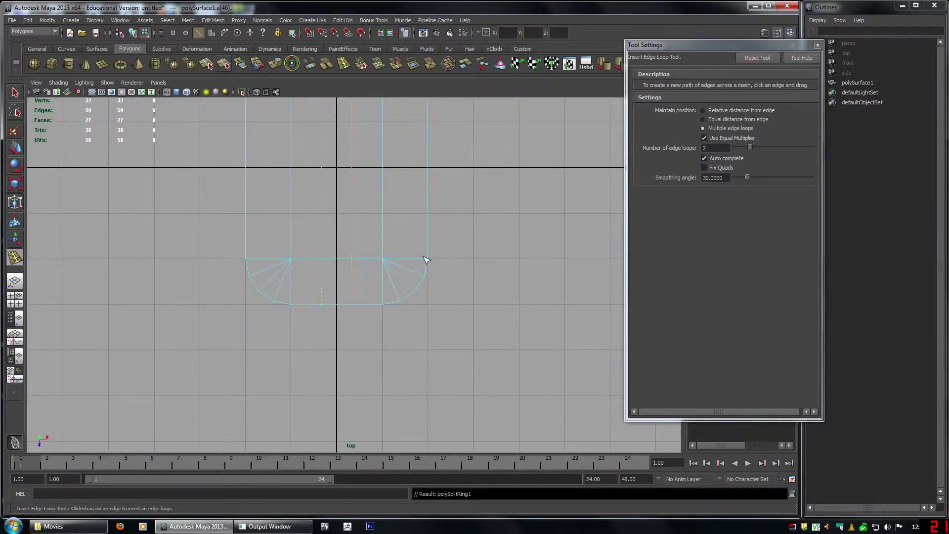
- Hide the top view's grid and scale the two new edge loops apart along X, toward the corner columns
scroll(336, 212, down, 5)
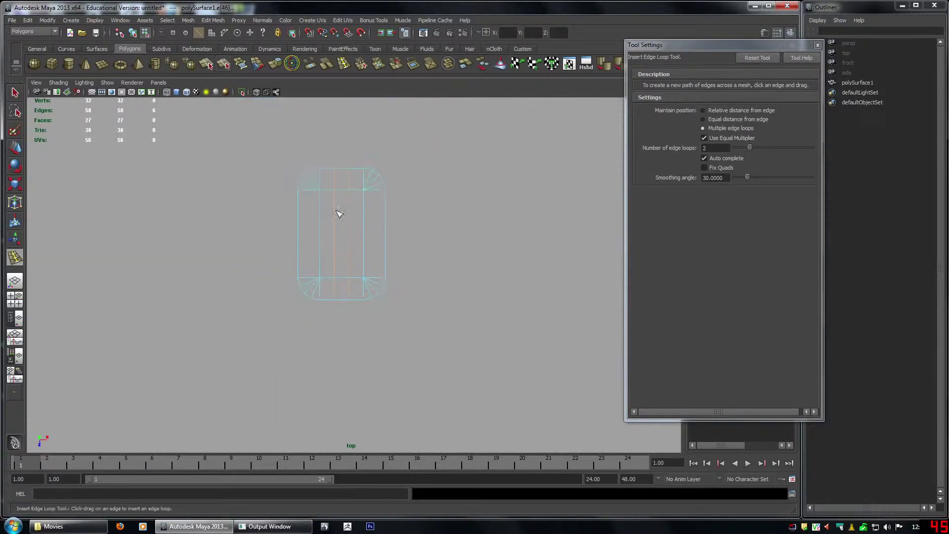
scroll(420, 247, up, 3)
alt+middle_drag(521, 282, 518, 328)
key(r)
scroll(404, 275, up, 2)
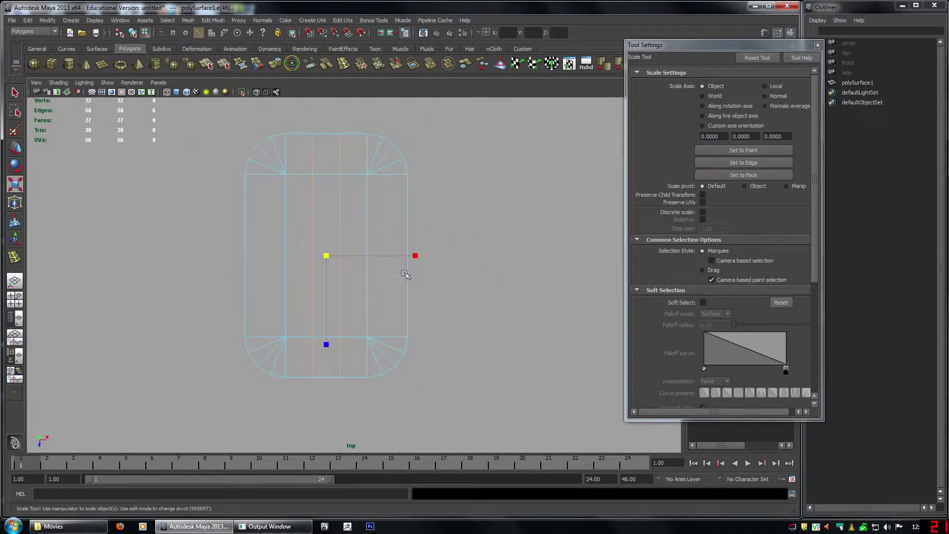
drag(415, 257, 463, 258)
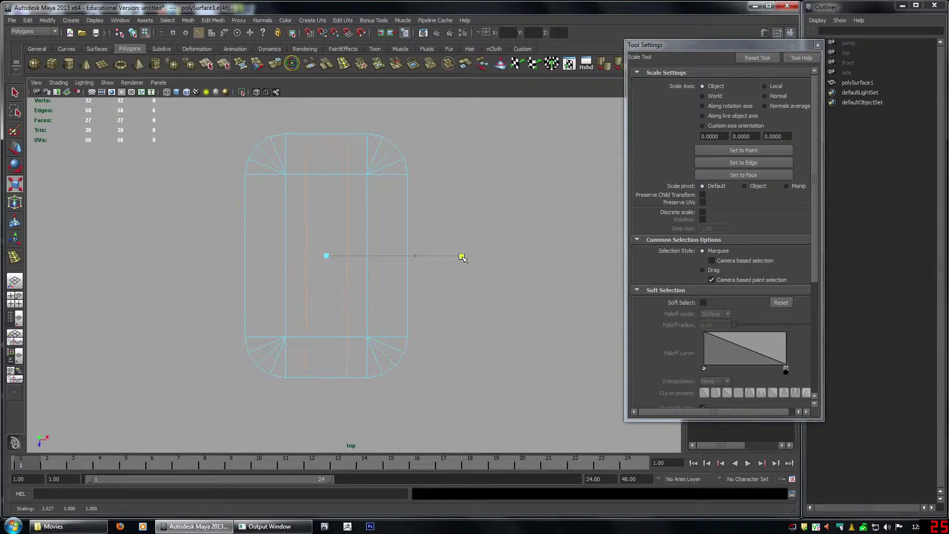
- Move the two inner-loop vertices on the panel's positive Z end slightly outward along Z
alt+middle_drag(328, 346, 363, 245)
key(q)
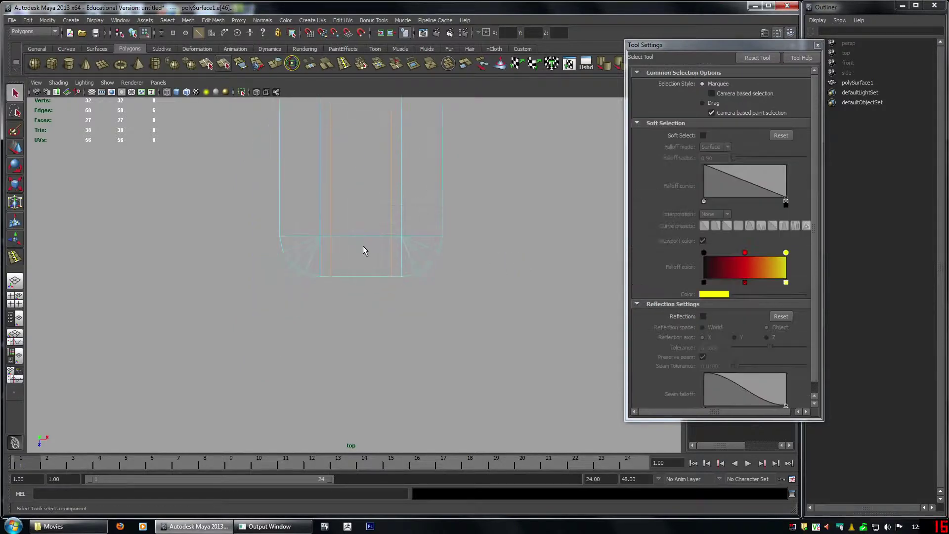
right_drag(376, 234, 325, 261)
drag(325, 260, 362, 316)
key(w)
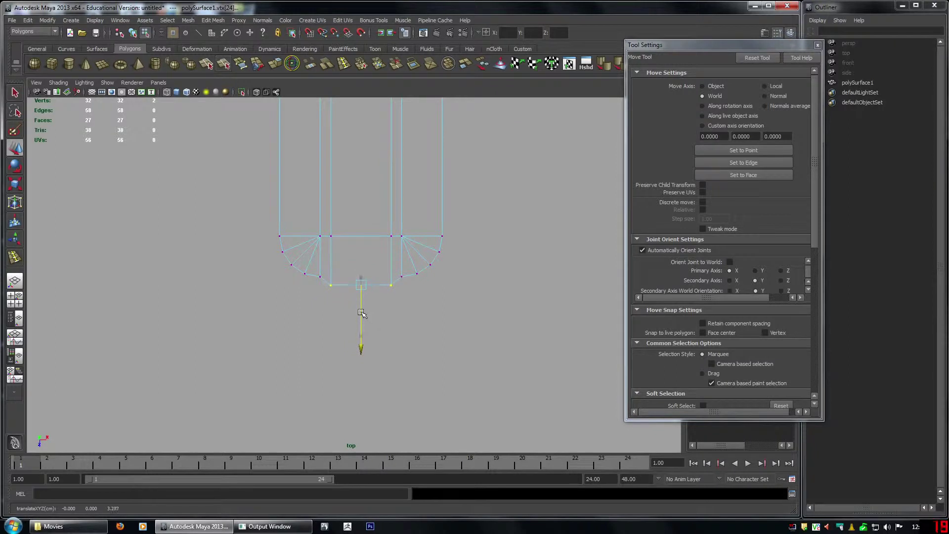
- Extrude the middle edge of the panel's positive Z end a short distance outward, to about Z 3.5
key(q)
right_drag(391, 283, 360, 270)
click(359, 291)
click(362, 286)
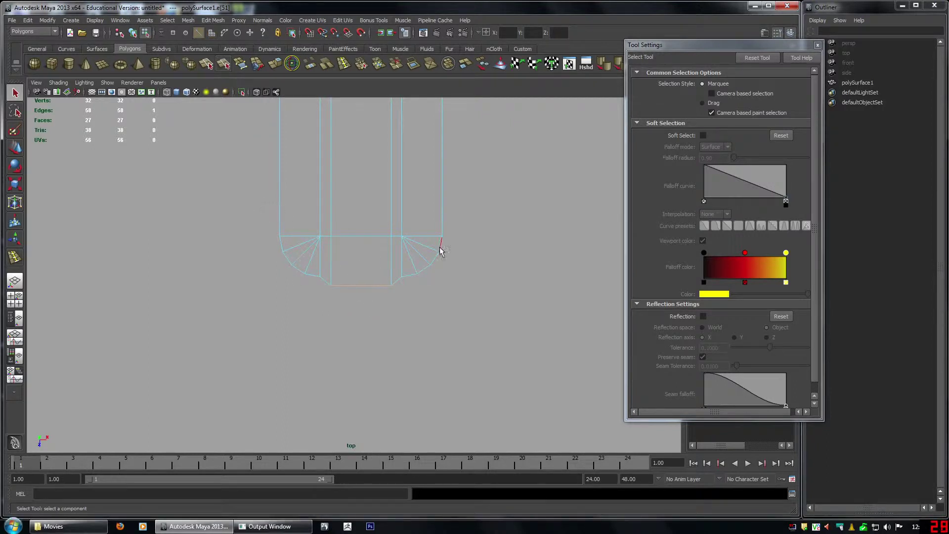
click(271, 66)
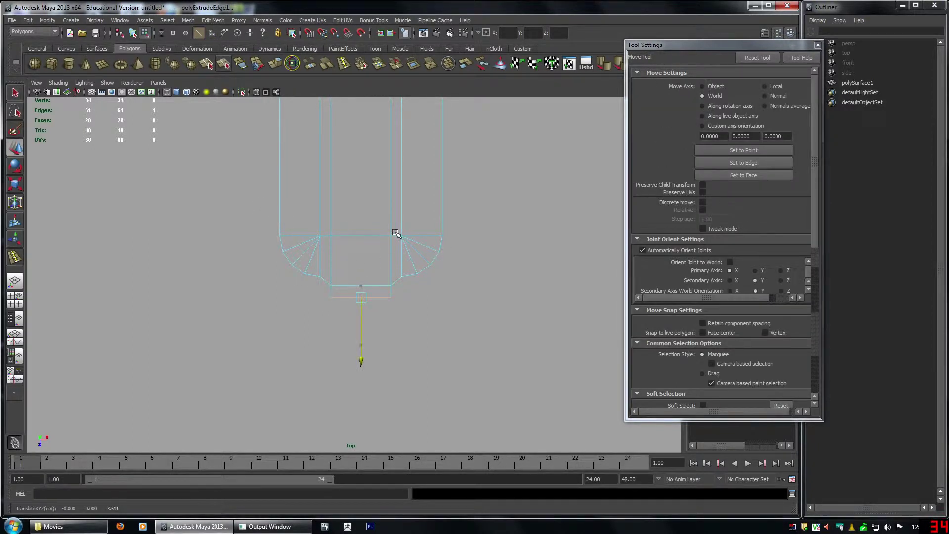
- Extrude the short neck's end edge again, pulling it outward to about Z 5
scroll(394, 233, up, 1)
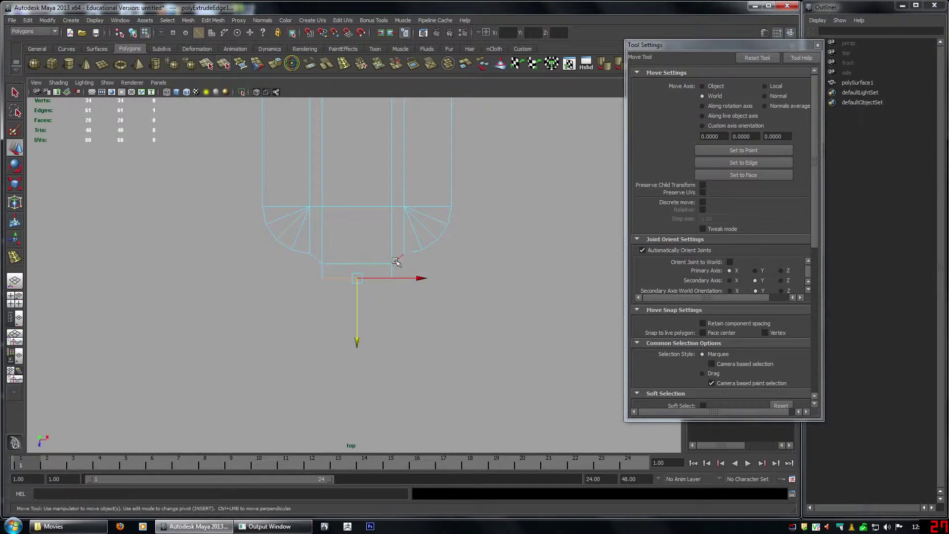
alt+middle_drag(400, 272, 405, 235)
key(ctrl+e)
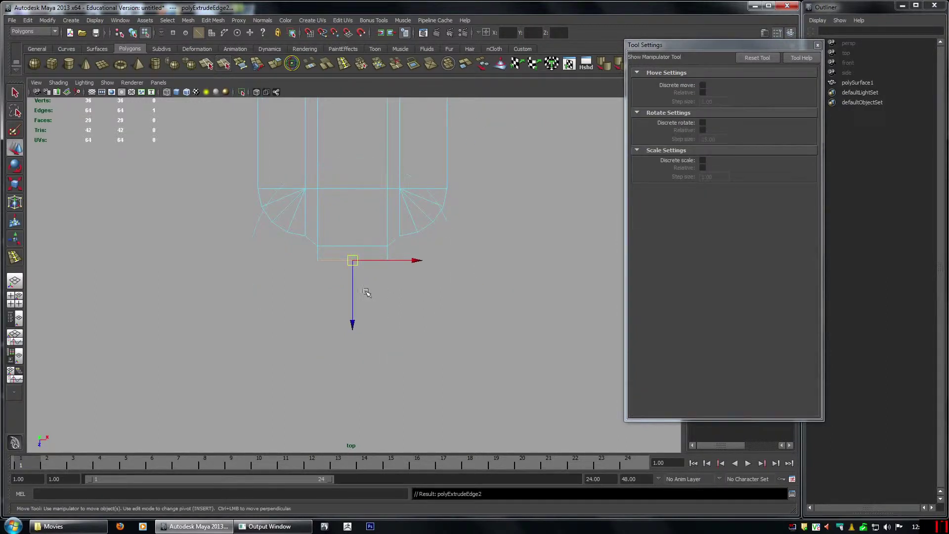
drag(356, 298, 364, 351)
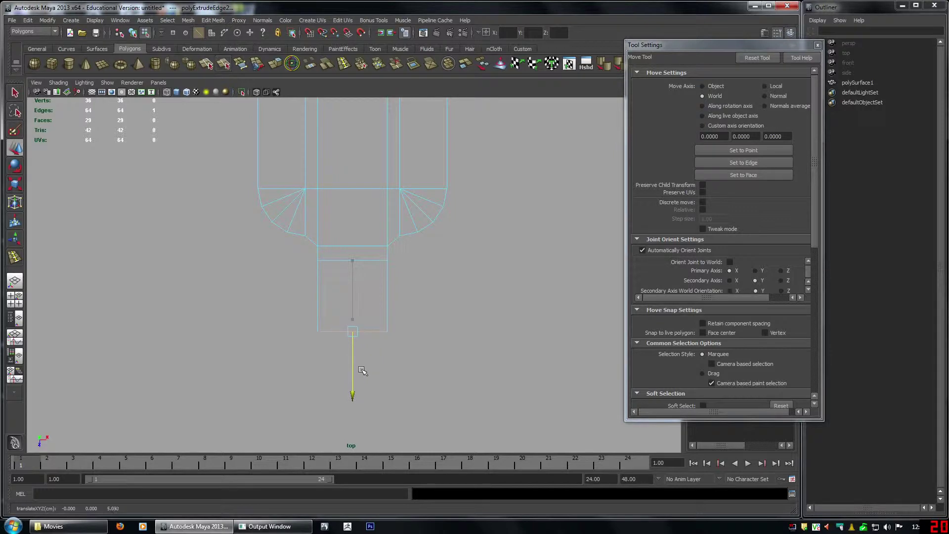
- Close the tool settings, return the panel to object mode in the perspective view and delete its construction history
key(space)
key(space)
alt+drag(417, 247, 358, 242)
alt+middle_drag(358, 242, 404, 242)
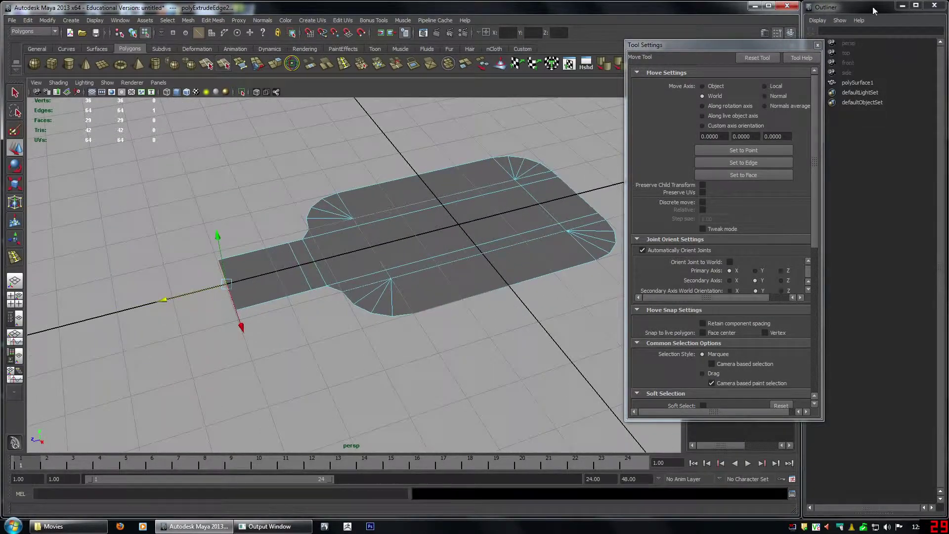
click(818, 45)
alt+drag(475, 182, 450, 229)
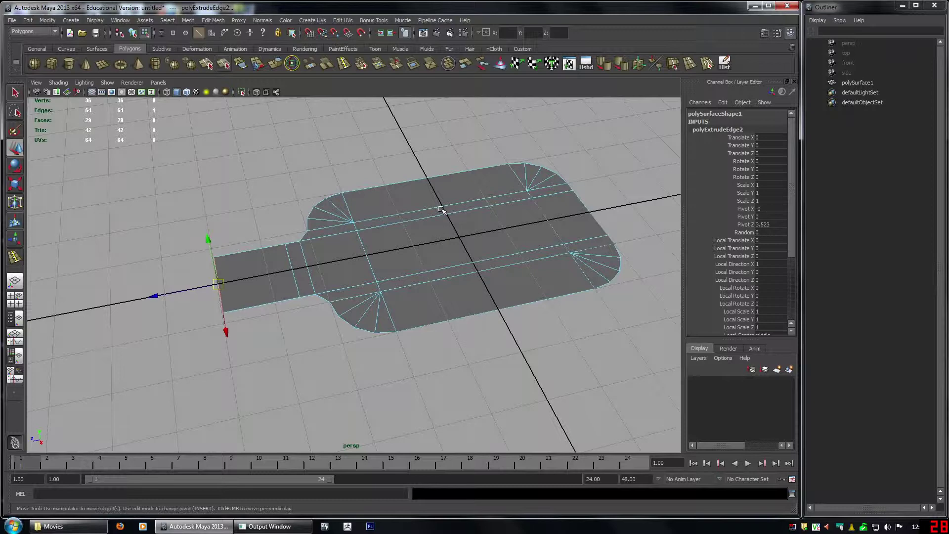
key(F8)
click(725, 69)
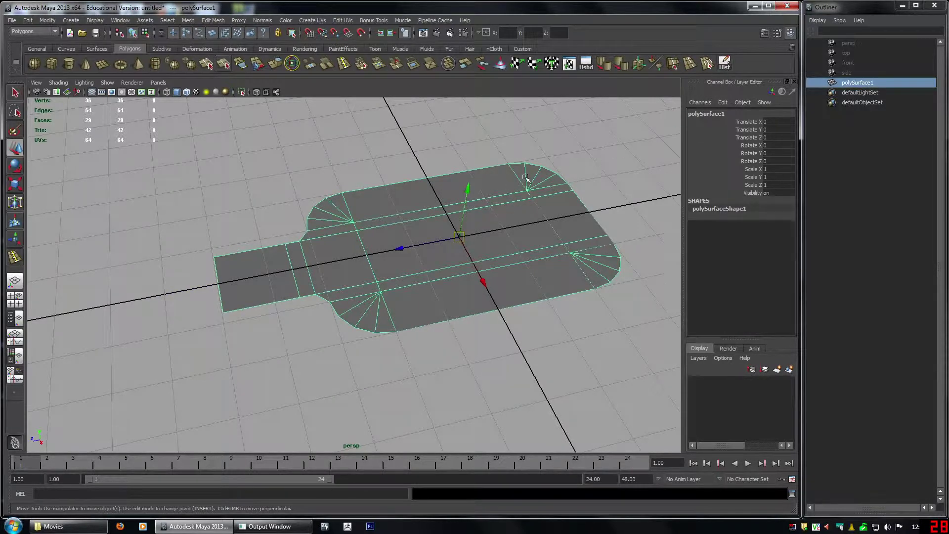
- Deselect the panel and hide the grid in the perspective view
click(519, 153)
alt+drag(515, 173, 547, 248)
alt+right_drag(547, 248, 403, 248)
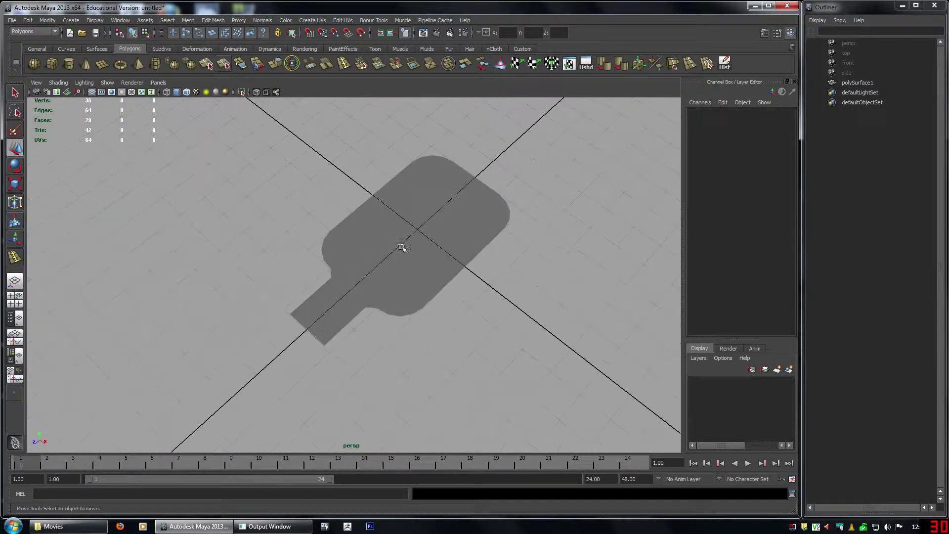
click(89, 93)
mouse_move(426, 289)
alt+mouse_down()
mouse_move(381, 267)
mouse_move(377, 291)
mouse_move(392, 290)
mouse_move(358, 291)
mouse_move(423, 292)
alt+mouse_up()
- Move the six vertices where the neck joins the body slightly outward along Z in the top view
click(373, 278)
key(space)
key(space)
alt+right_drag(369, 257, 402, 267)
key(q)
right_drag(314, 239, 300, 239)
drag(288, 217, 416, 303)
key(w)
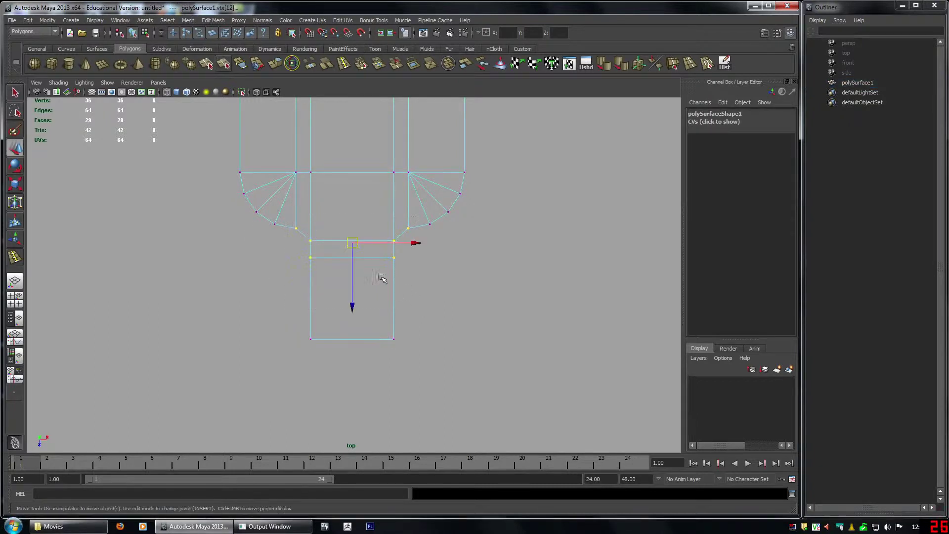
drag(357, 276, 352, 286)
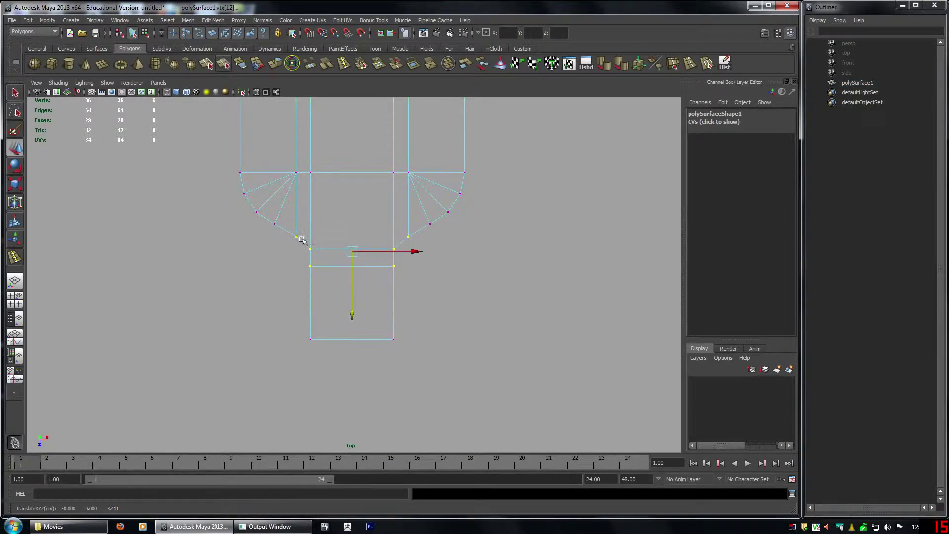
- Shift the neck's vertex rows progressively outward along Z, from its base to its end edge
drag(302, 240, 415, 306)
drag(354, 301, 354, 306)
drag(294, 265, 418, 303)
middle_drag(424, 310, 426, 316)
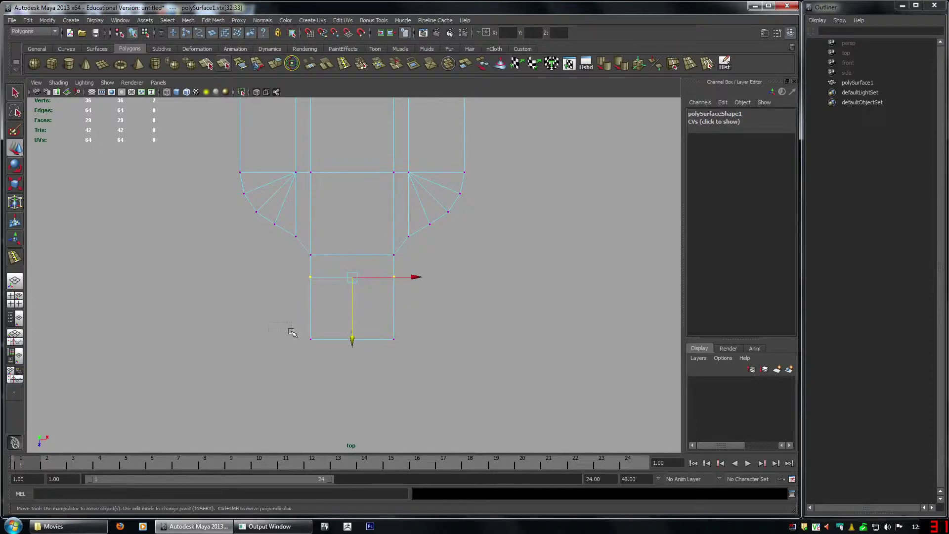
drag(290, 331, 459, 395)
middle_drag(459, 395, 461, 400)
- Leave vertex editing and select the whole panel, checking the reshaped neck in the perspective view
key(space)
key(space)
alt+drag(515, 239, 488, 214)
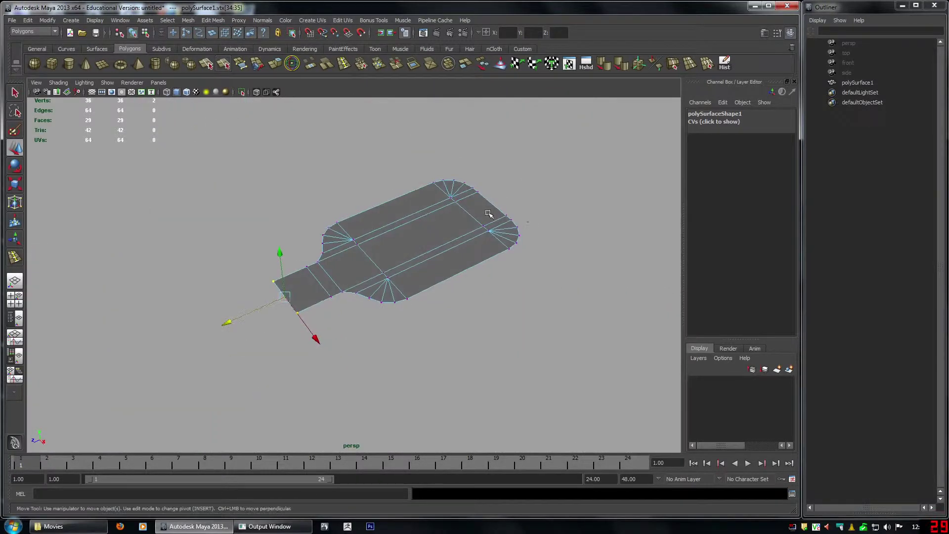
key(F8)
key(F8)
click(563, 206)
alt+drag(502, 281, 455, 287)
click(451, 276)
alt+right_drag(455, 287, 489, 334)
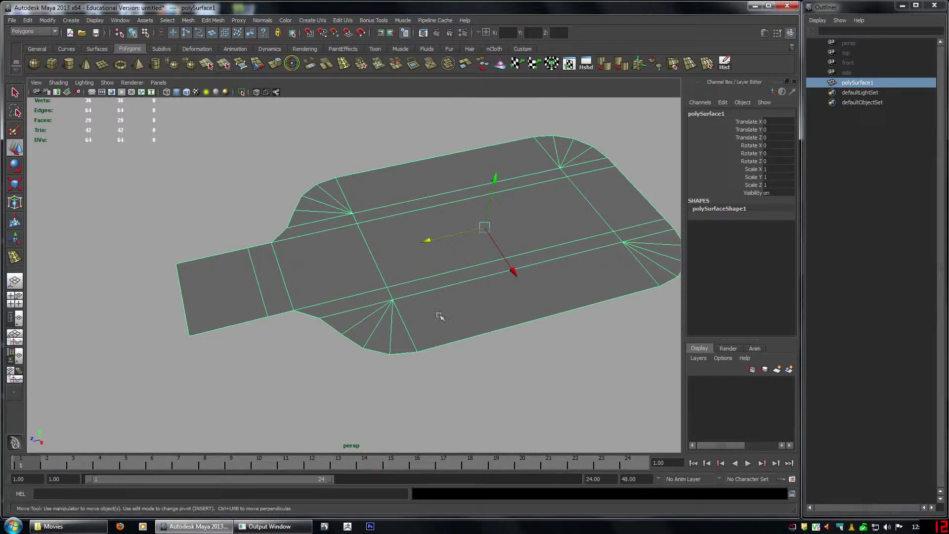
alt+drag(430, 286, 430, 297)
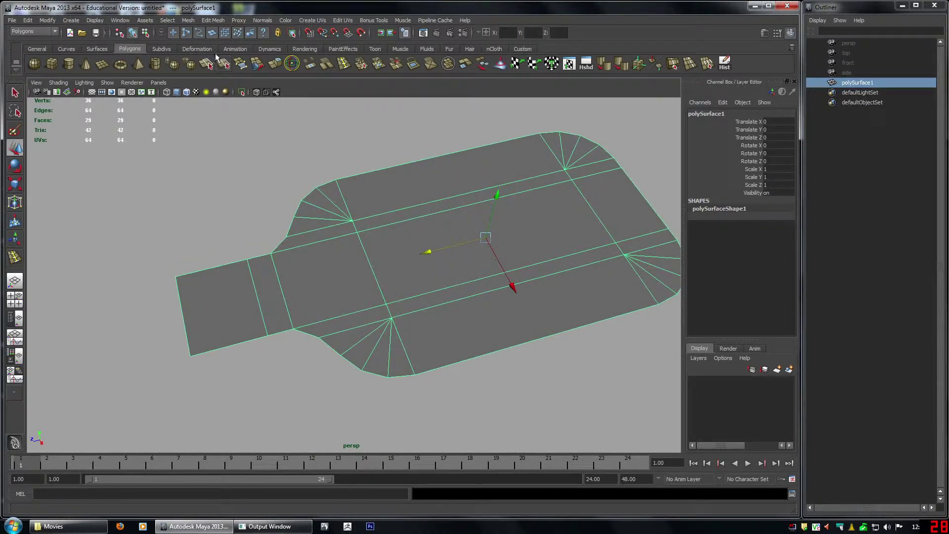
- Set the Insert Edge Loop Tool to relative distance from edge, with Auto complete off
double_click(345, 67)
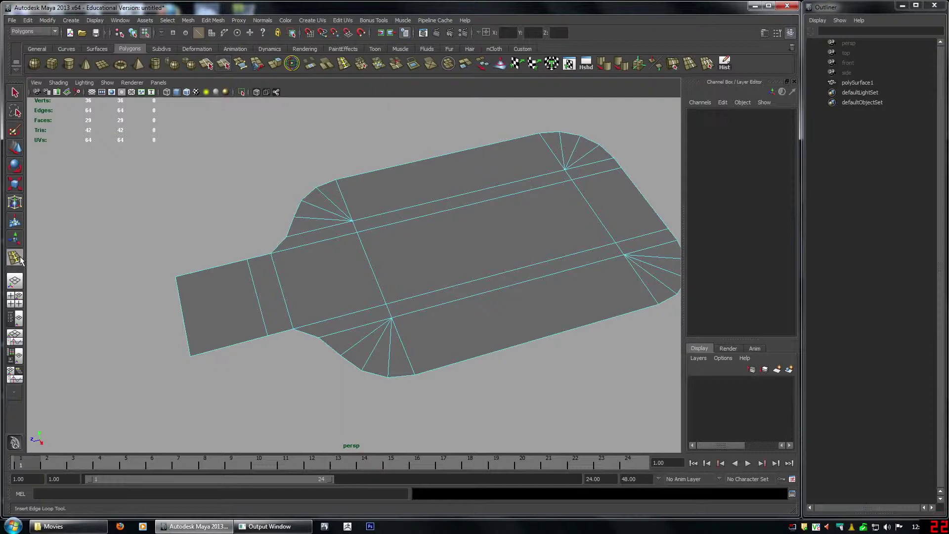
click(724, 117)
alt+middle_drag(589, 228, 496, 223)
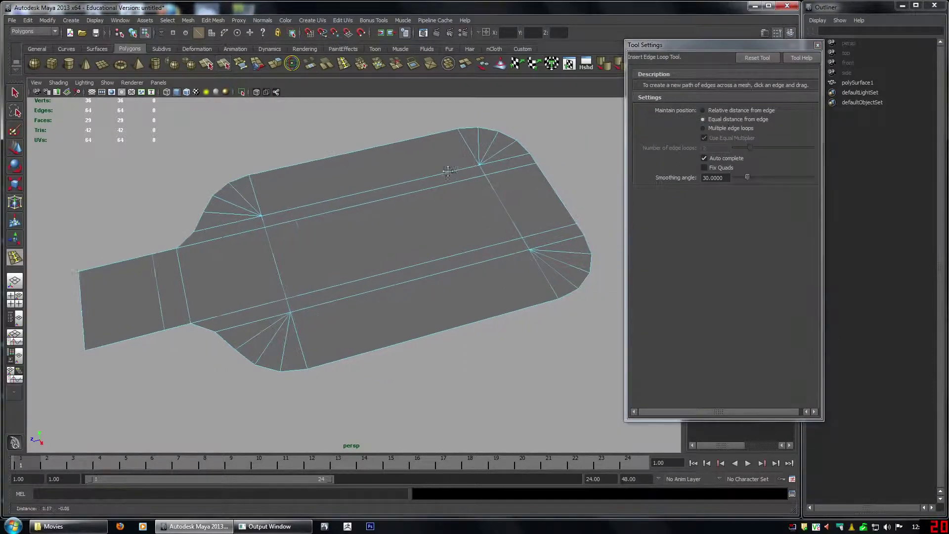
click(719, 157)
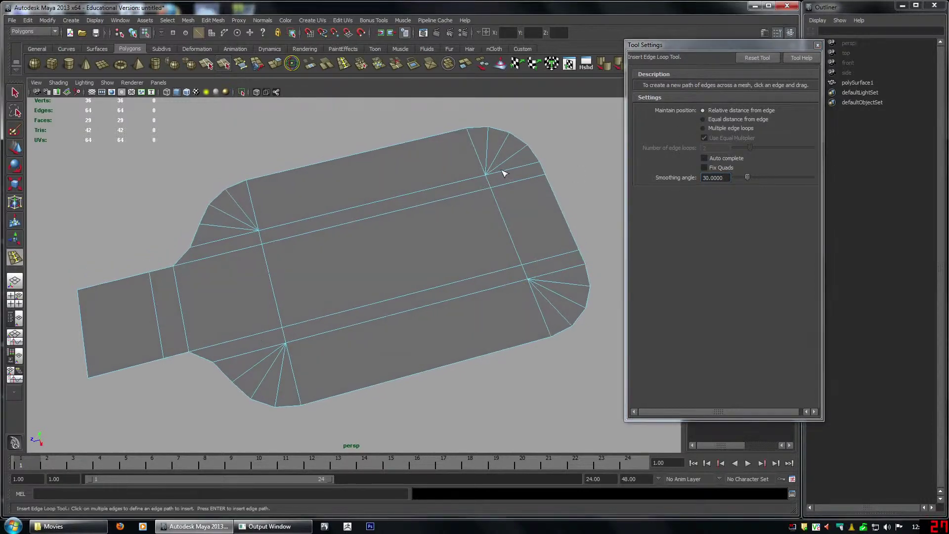
- Insert a closed edge loop around the body, running parallel to its rounded outline through the corner fan edges and across the neck end
drag(512, 171, 486, 173)
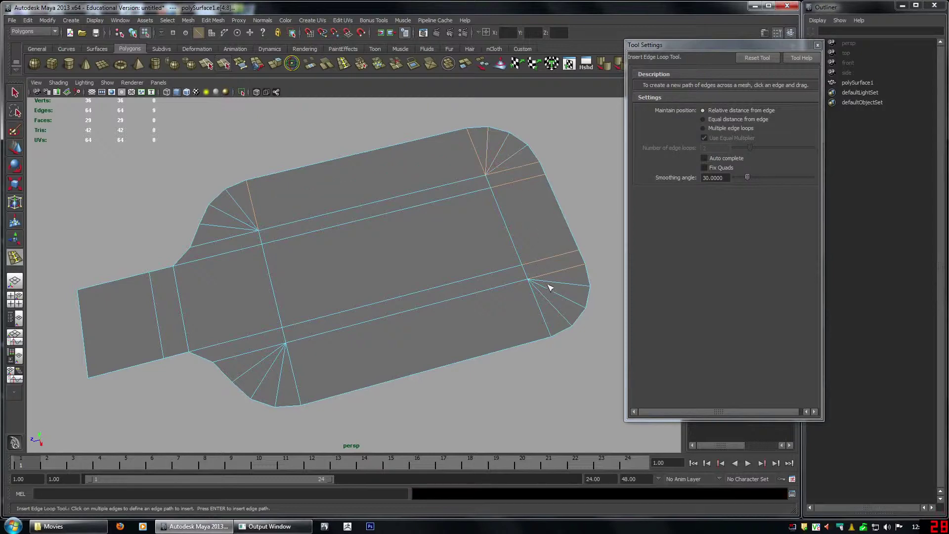
click(293, 367)
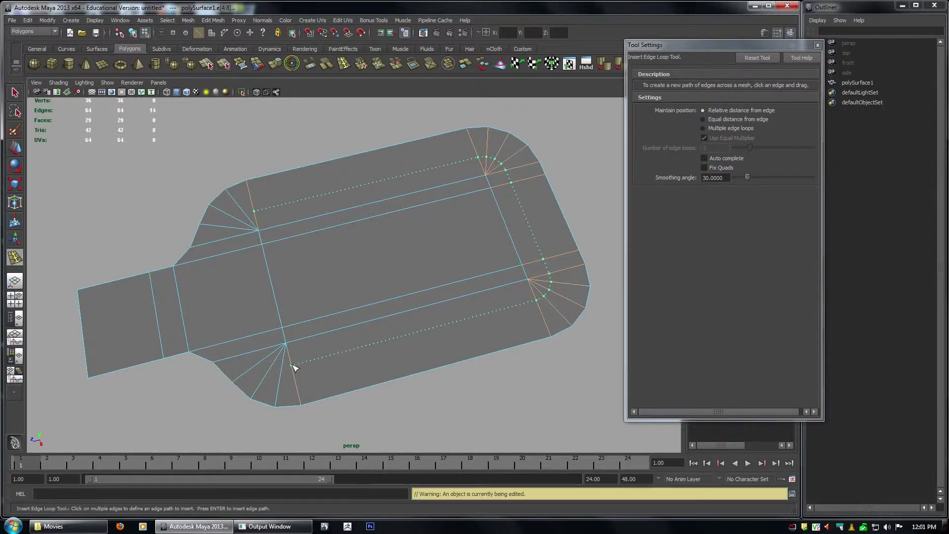
click(270, 353)
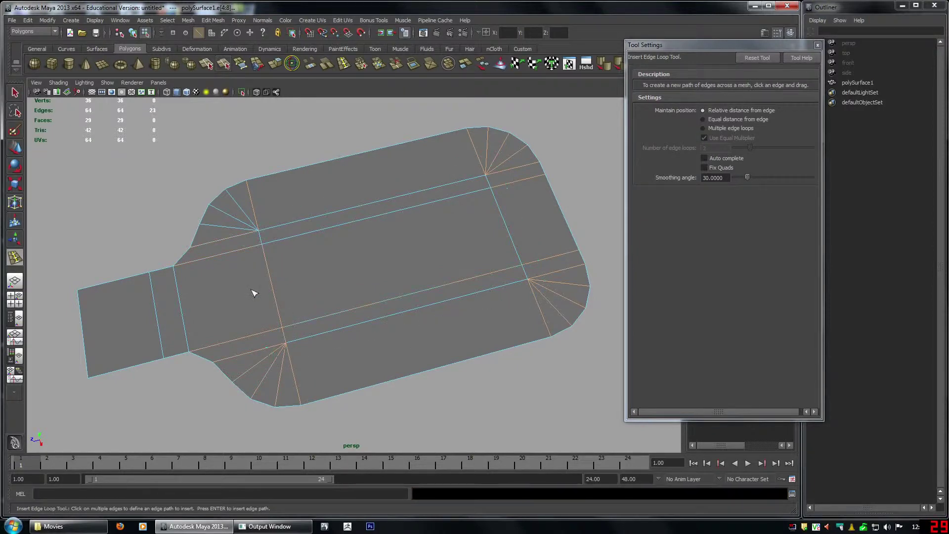
drag(284, 338, 277, 321)
drag(260, 211, 271, 206)
alt+drag(297, 268, 316, 358)
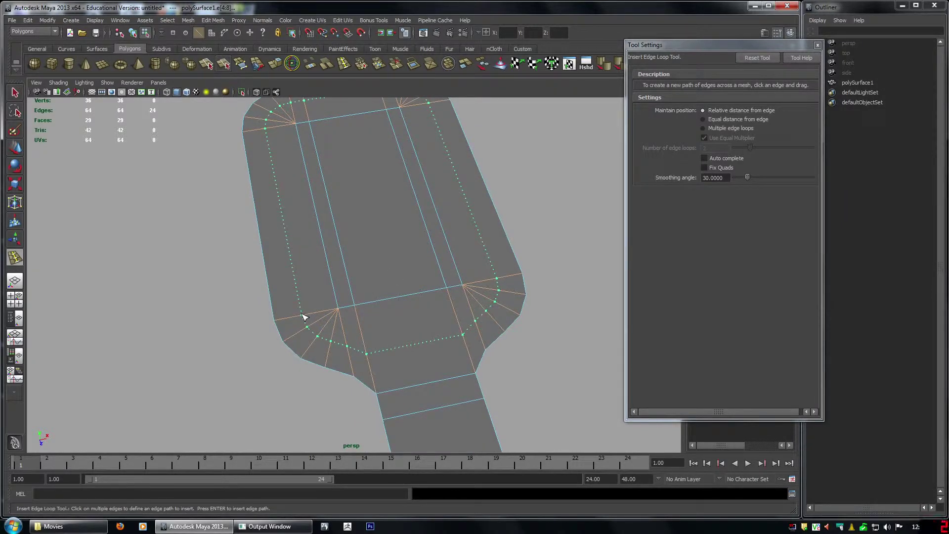
key(Return)
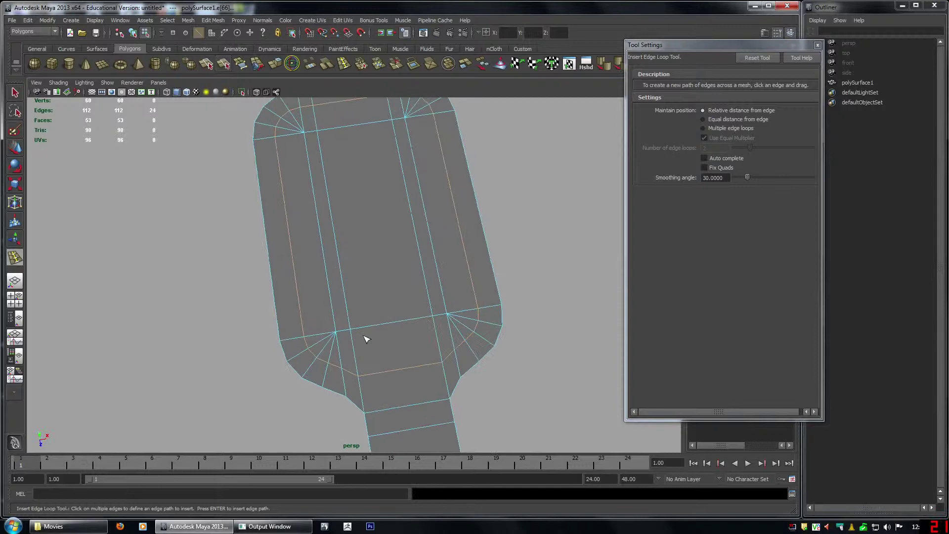
- In the top view, move the new loop's two middle vertices at the neck end toward the body along Z
key(w)
key(space)
key(space)
alt+middle_drag(321, 277, 322, 311)
scroll(316, 297, up, 3)
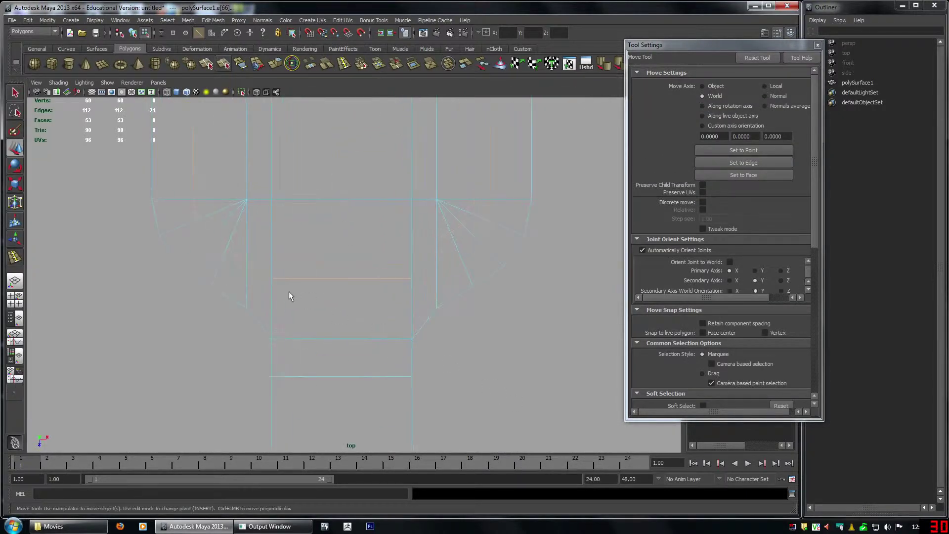
key(q)
right_drag(272, 277, 252, 278)
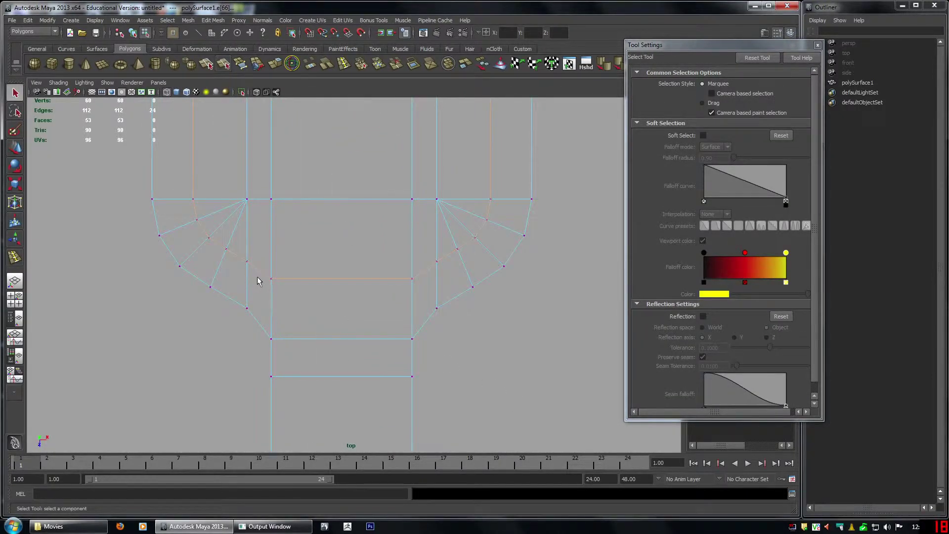
drag(410, 297, 411, 296)
key(w)
middle_drag(375, 319, 374, 307)
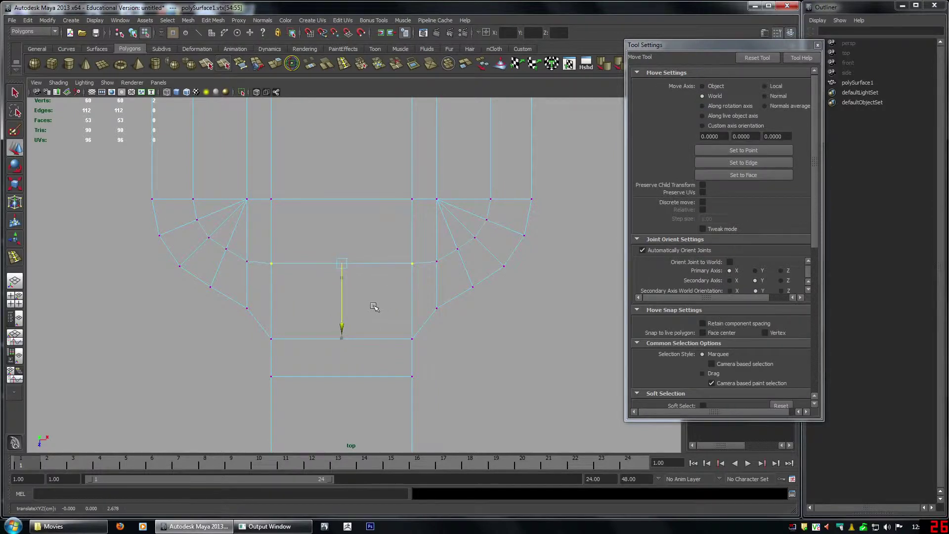
- Move the four middle loop vertices at the neck end together further toward the body along Z
drag(440, 270, 441, 271)
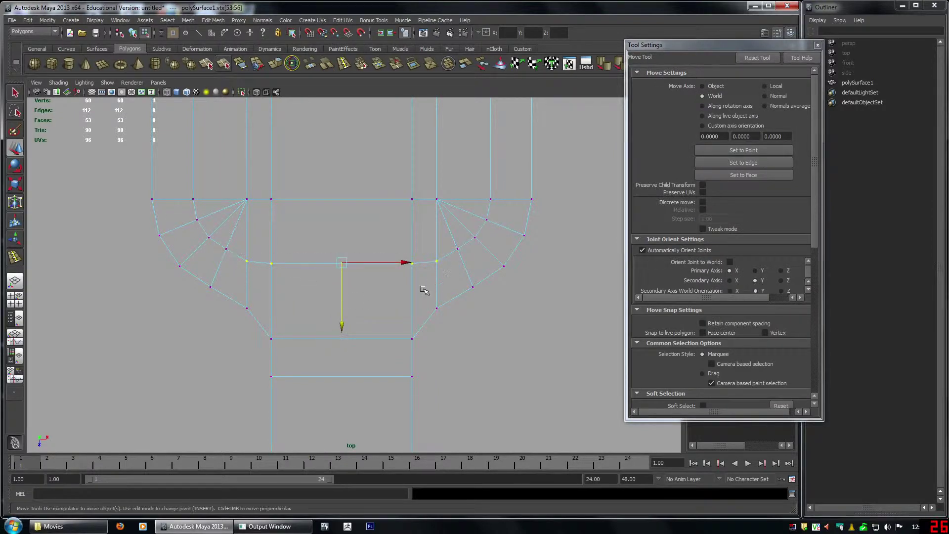
middle_drag(424, 294, 395, 283)
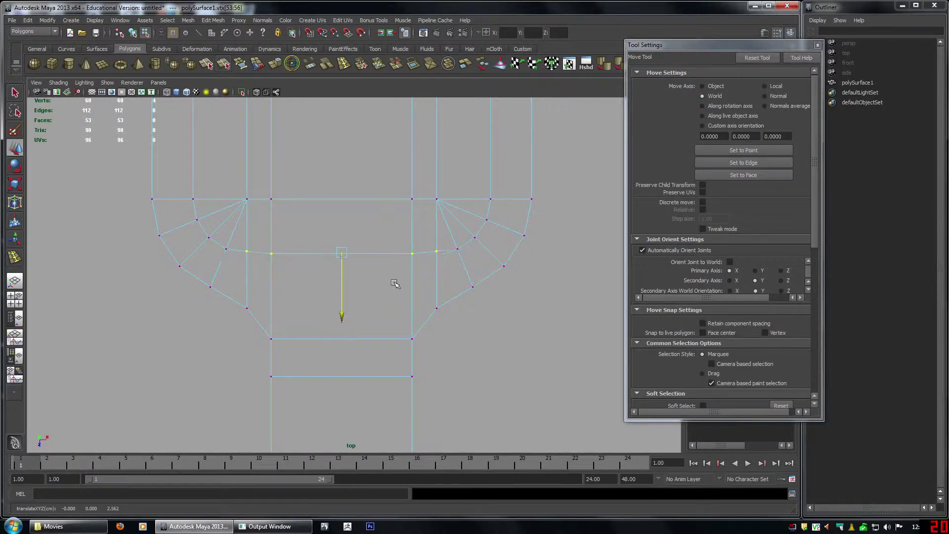
scroll(436, 296, down, 3)
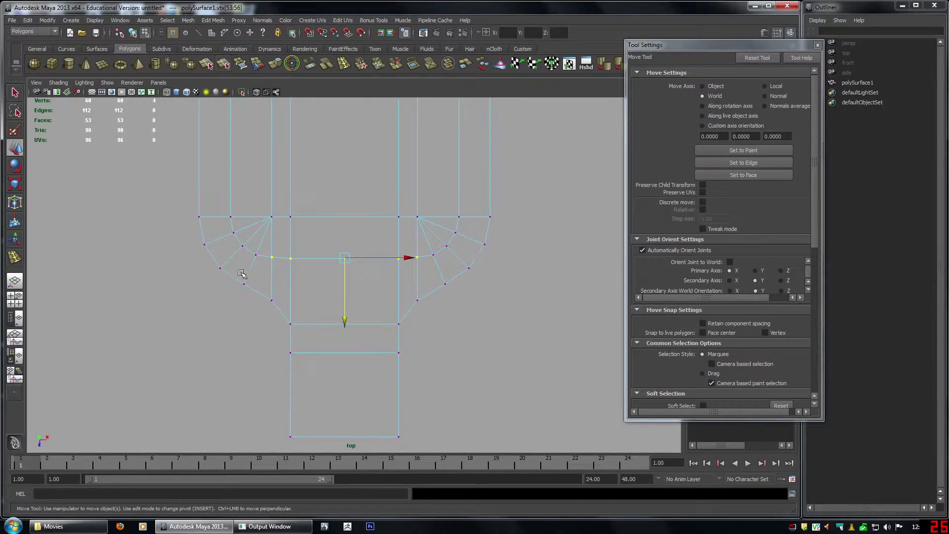
- Try to shift the four loop vertices at the neck end sideways along X
drag(409, 257, 405, 257)
middle_drag(397, 284, 374, 285)
key(ctrl+z)
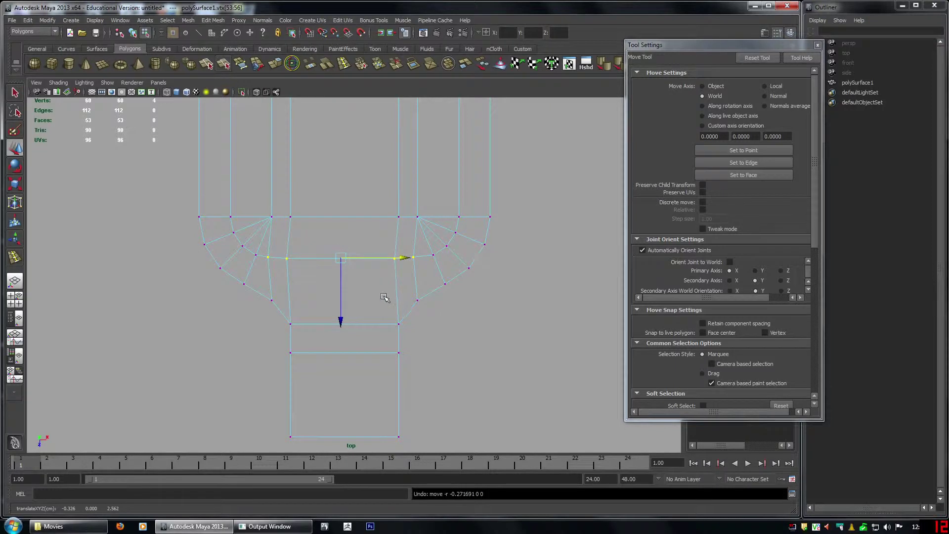
key(ctrl+z)
- Nudge the four loop vertices slightly toward the neck along Z, and return to object mode with the panel selected in perspective
mouse_move(378, 303)
shift+middle_down()
mouse_move(368, 378)
mouse_move(367, 327)
mouse_move(388, 318)
shift+middle_up()
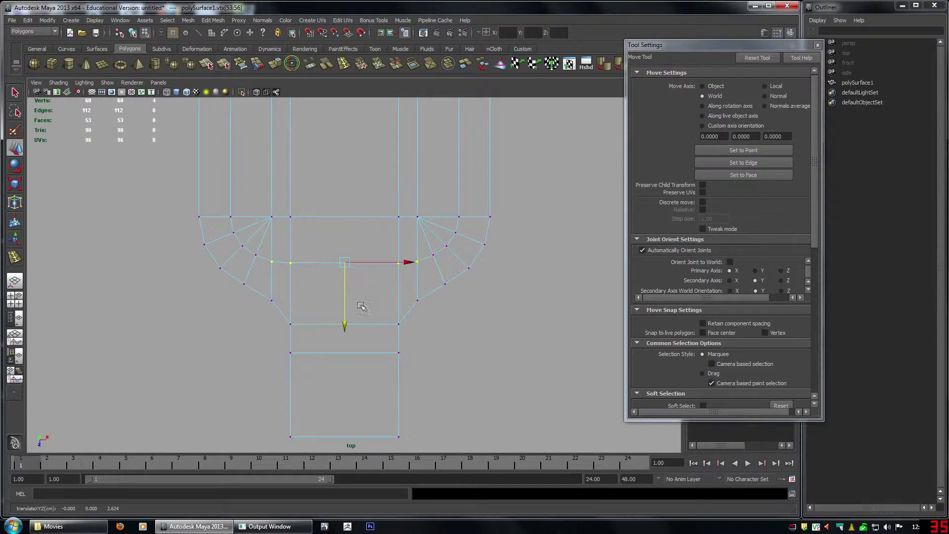
middle_drag(385, 292, 433, 289)
key(space)
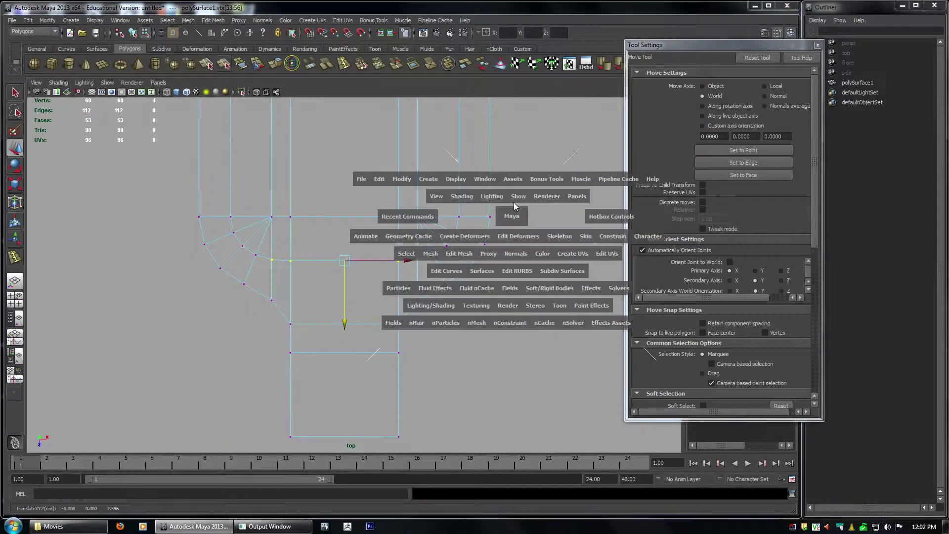
drag(512, 216, 451, 222)
key(w)
key(F8)
click(557, 168)
click(450, 223)
alt+drag(415, 313, 390, 266)
alt+middle_drag(346, 264, 384, 263)
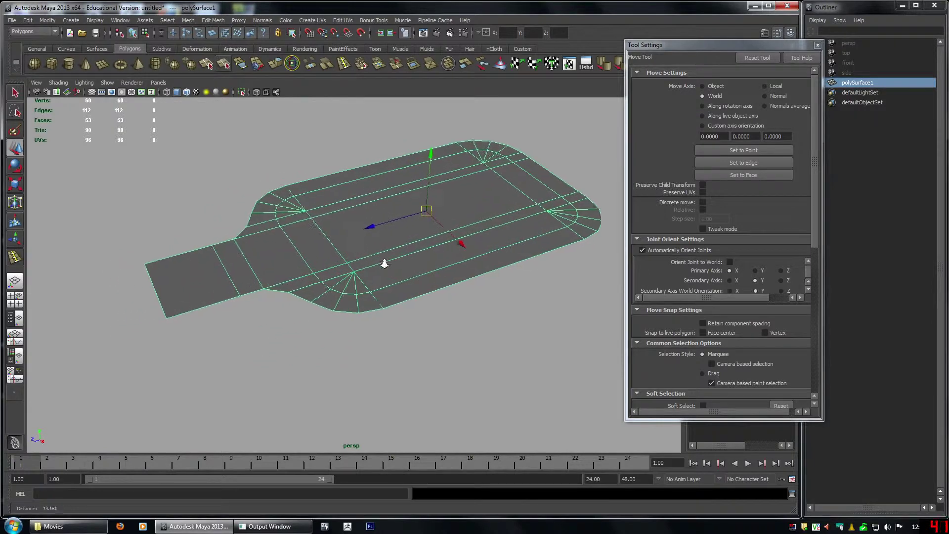
alt+right_drag(384, 263, 393, 285)
alt+drag(336, 259, 410, 266)
- With Auto complete on, insert two edge loops across the body's width near the end opposite the neck
key(q)
key(space)
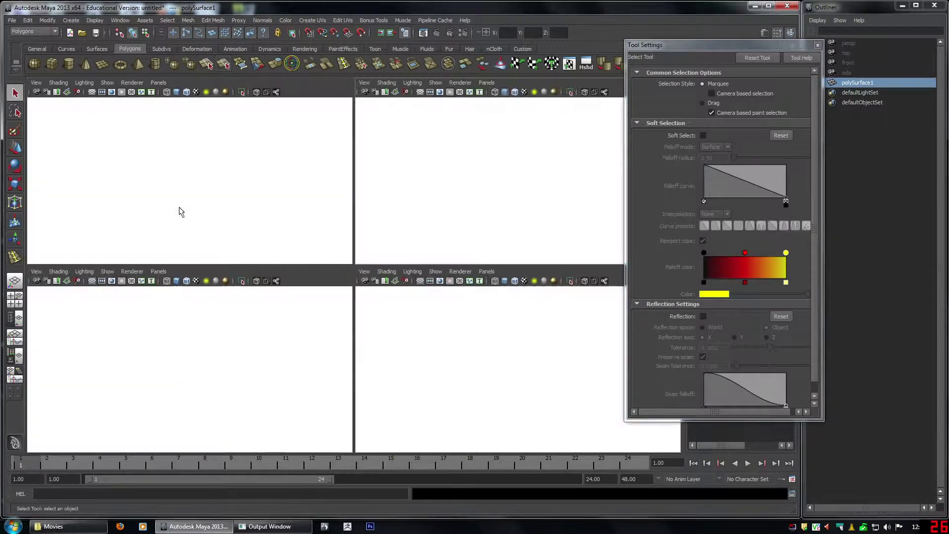
key(space)
alt+right_drag(356, 205, 265, 320)
alt+right_drag(303, 236, 474, 282)
click(345, 65)
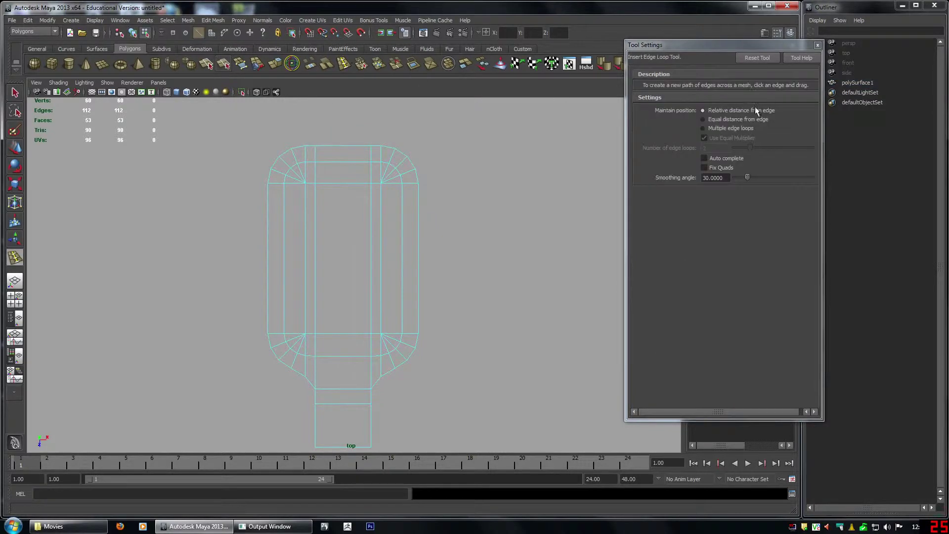
alt+middle_drag(410, 196, 375, 236)
alt+right_drag(376, 237, 450, 257)
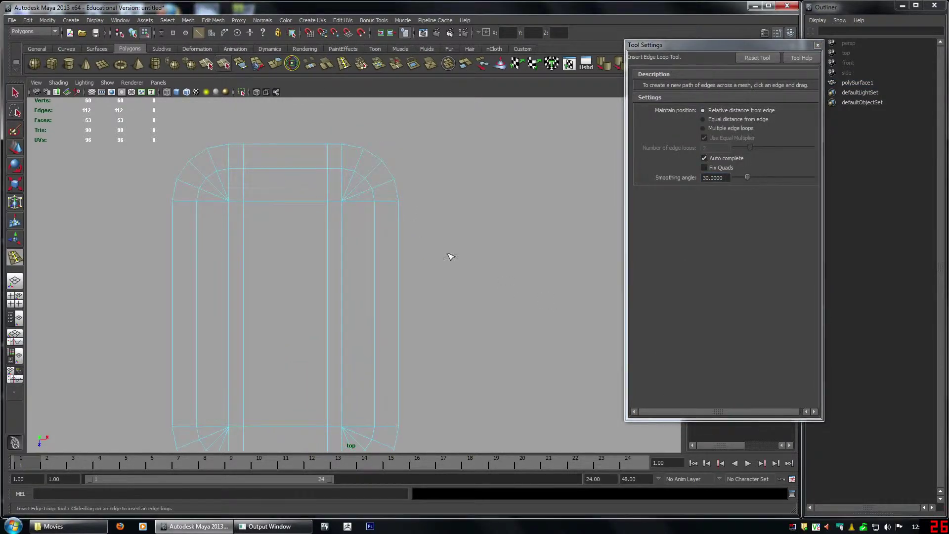
alt+middle_drag(449, 257, 515, 230)
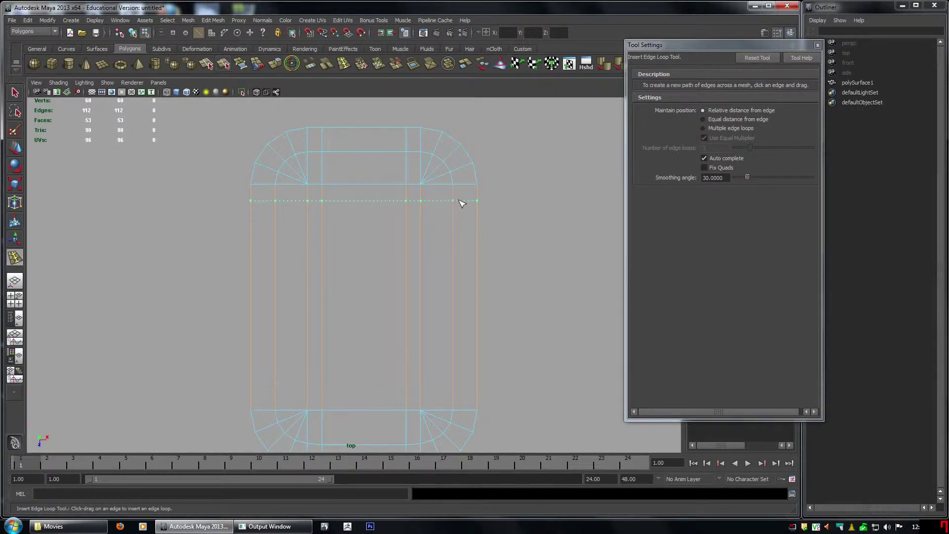
click(463, 198)
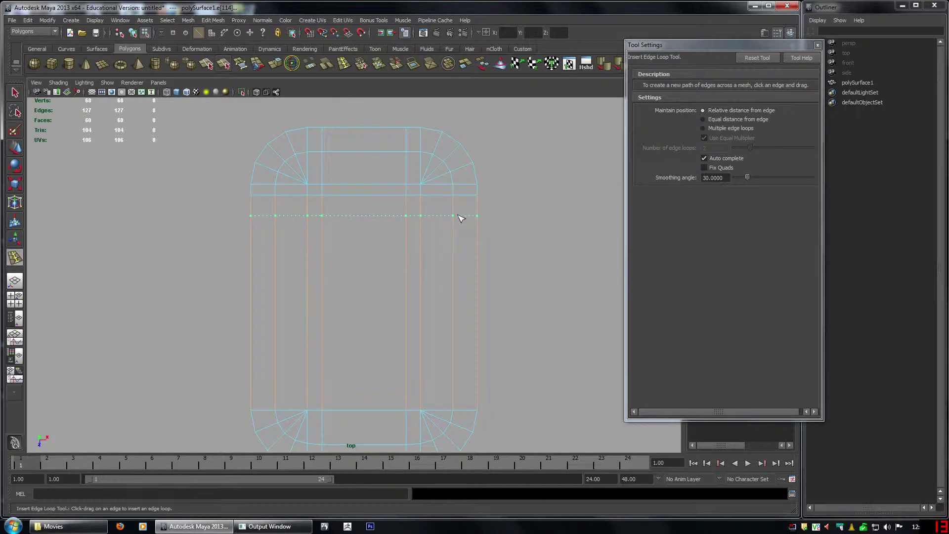
click(460, 216)
- Select the strip of faces between the two new cross loops and move it toward the neck along Z
key(space)
key(space)
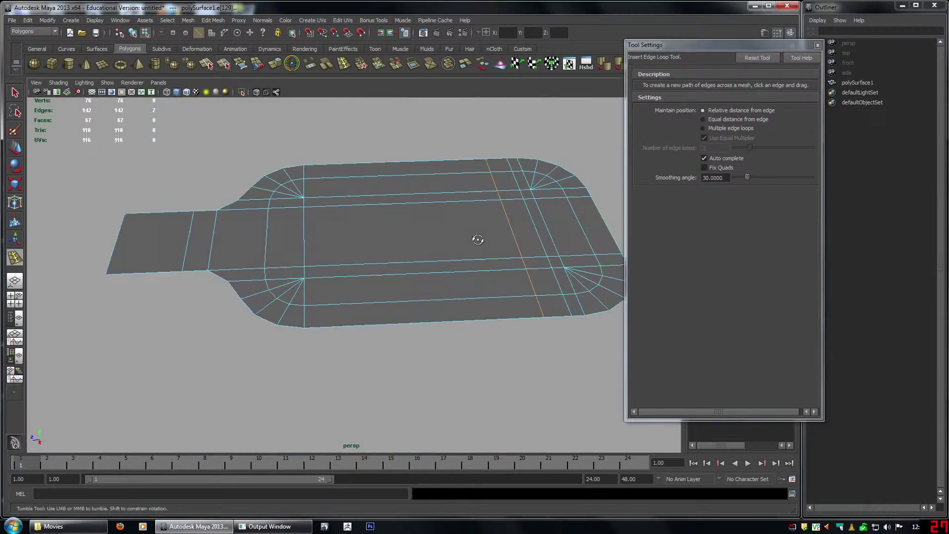
alt+middle_drag(426, 235, 361, 232)
key(q)
right_drag(432, 202, 433, 219)
click(438, 198)
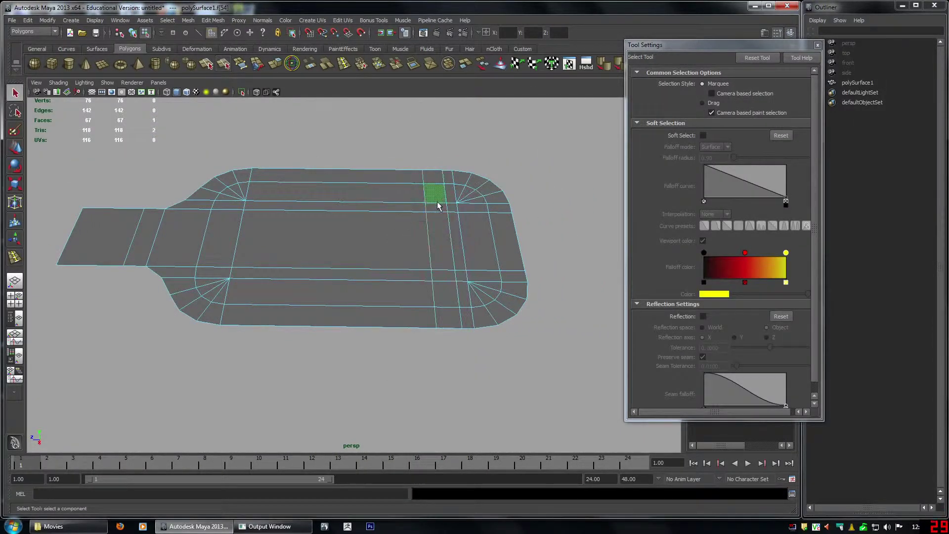
shift+double_click(438, 208)
key(w)
middle_drag(382, 240, 366, 241)
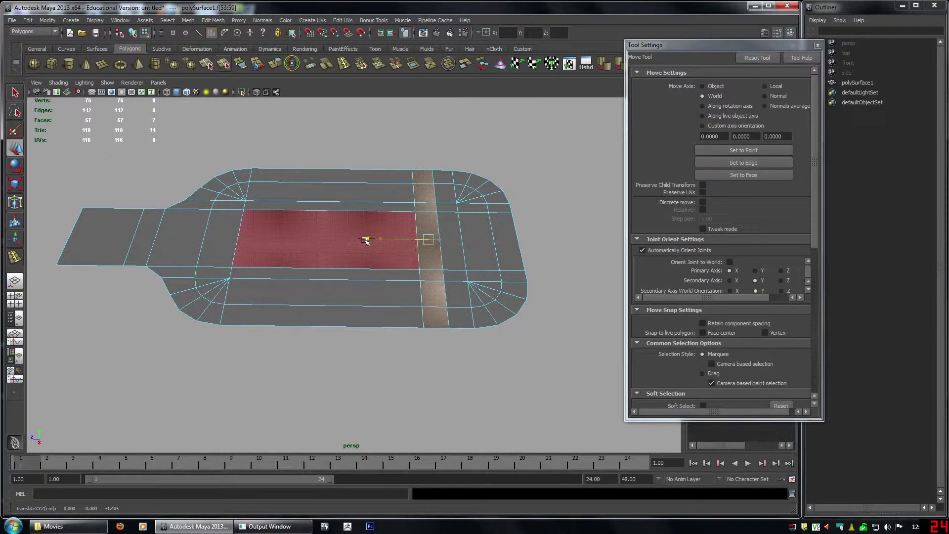
drag(366, 241, 369, 240)
- Leave face editing, check the panel's shape in the perspective view, and reselect the whole panel
key(F8)
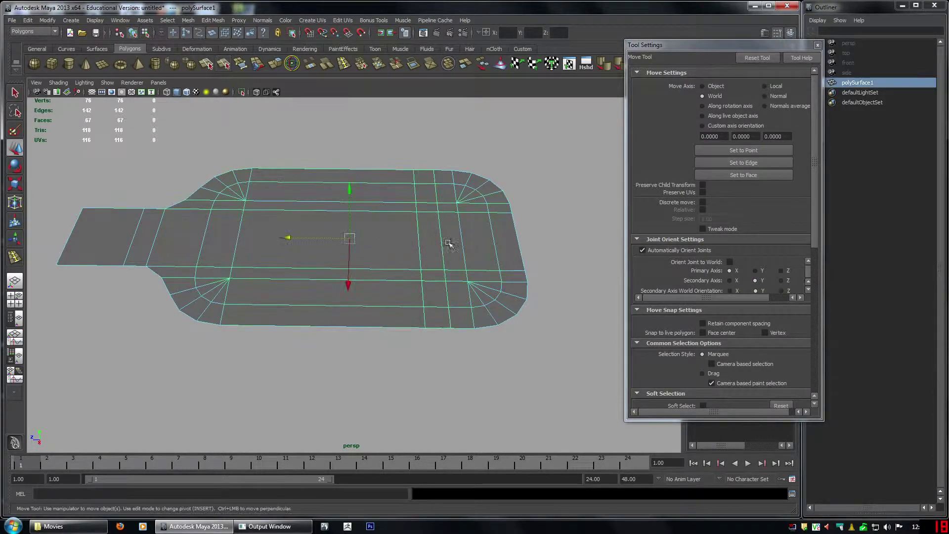
click(558, 274)
alt+drag(557, 274, 517, 325)
alt+right_drag(517, 324, 415, 262)
mouse_move(416, 262)
alt+mouse_down()
mouse_move(394, 248)
mouse_move(414, 266)
alt+mouse_up()
click(403, 252)
- In the top view, move the panel's right-half vertices inward along X and its far-end vertices toward the neck along Z
key(space)
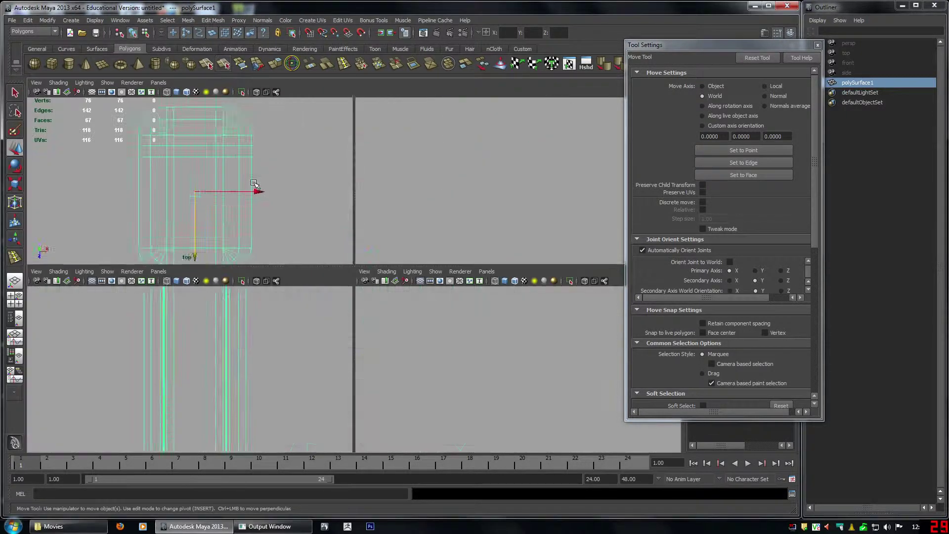
key(space)
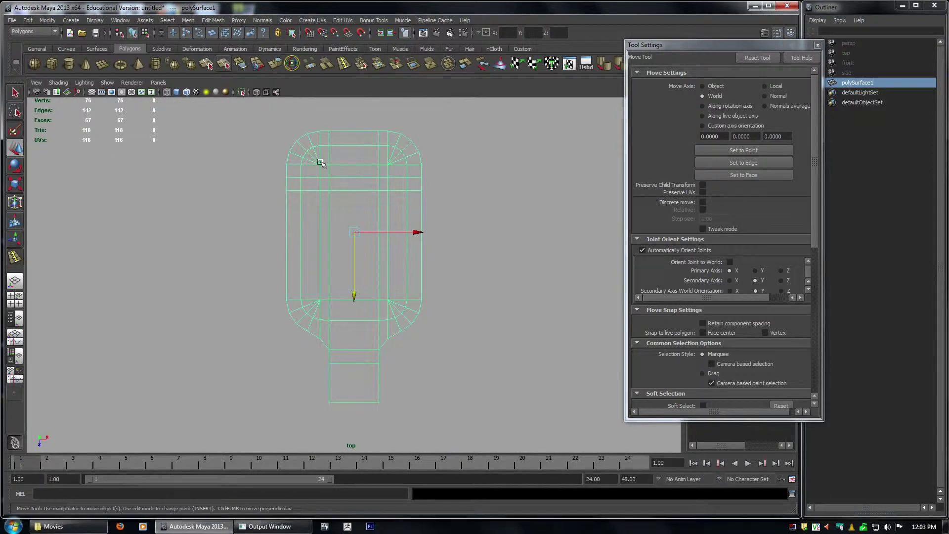
right_drag(322, 153, 284, 161)
drag(362, 122, 505, 365)
drag(465, 268, 448, 268)
drag(229, 123, 440, 237)
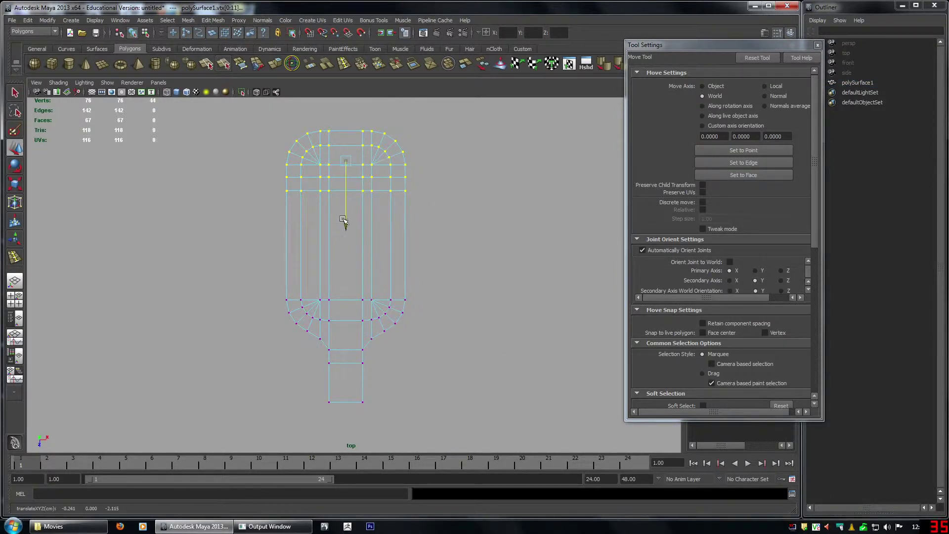
drag(345, 223, 376, 286)
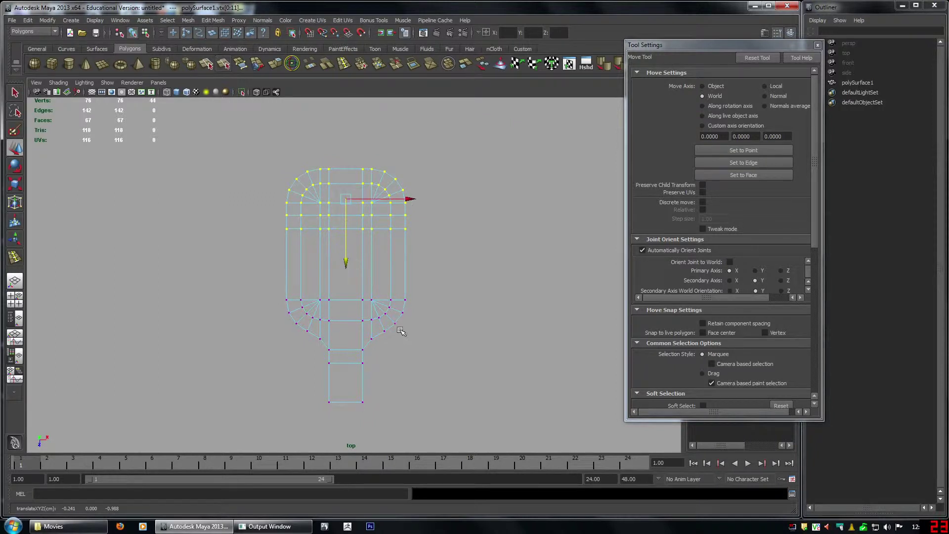
- Widen the panel slightly by moving all of its right-half vertices outward along X
alt+right_drag(401, 331, 405, 330)
drag(340, 155, 449, 442)
drag(443, 286, 448, 286)
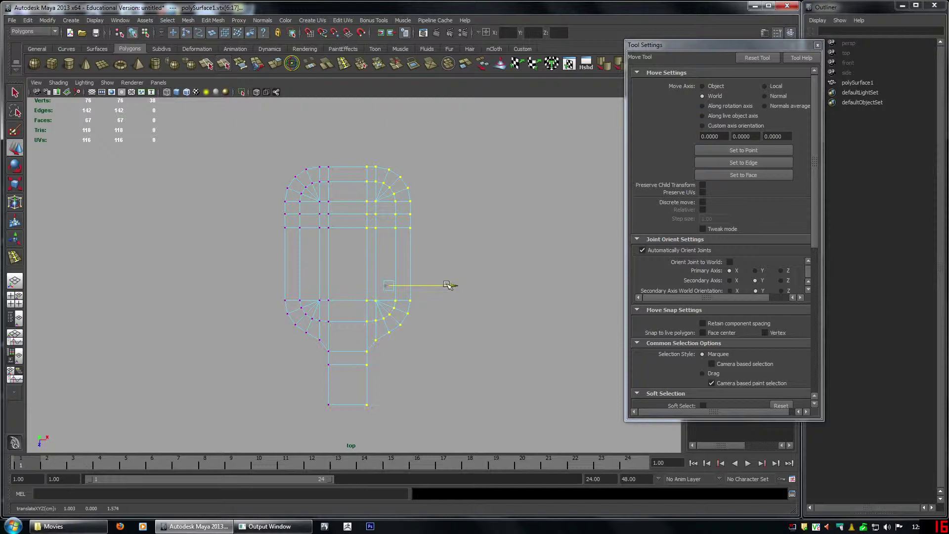
drag(446, 285, 438, 285)
- Snap the two neck-base vertices along Z to the level of the adjacent outline vertices
alt+middle_drag(414, 283, 433, 225)
alt+right_drag(433, 224, 470, 232)
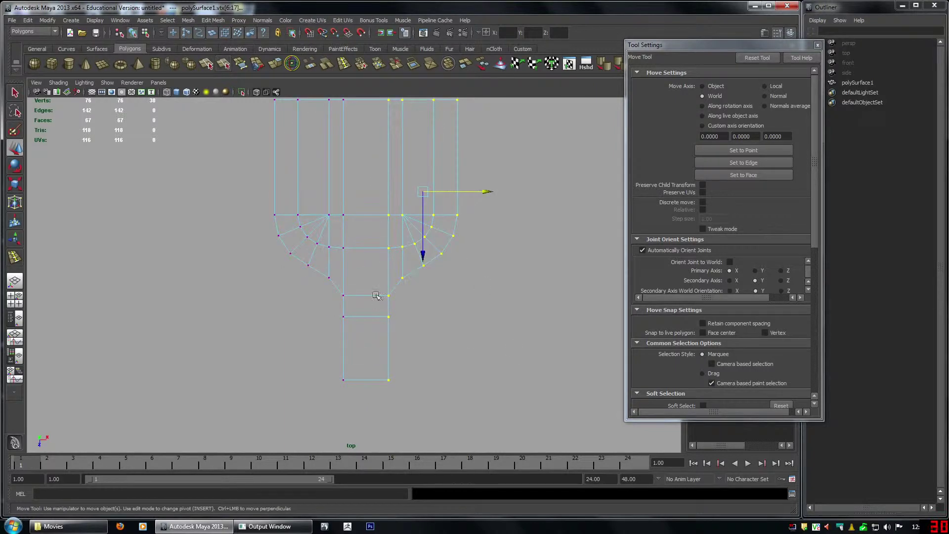
drag(299, 287, 407, 280)
key(v)
- Delete the two neck faces beyond the straightened edge
right_drag(374, 319, 333, 322)
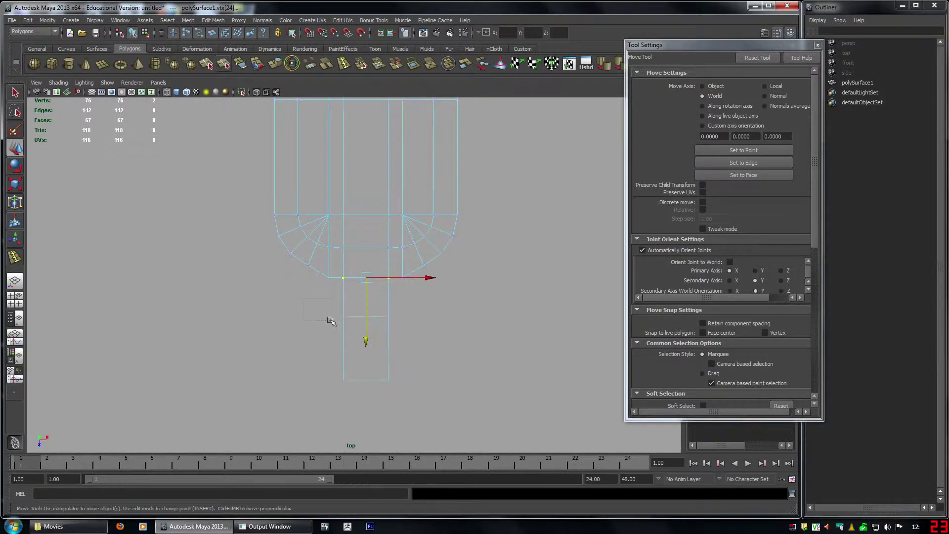
drag(333, 322, 418, 305)
key(Delete)
drag(309, 245, 385, 301)
click(414, 253)
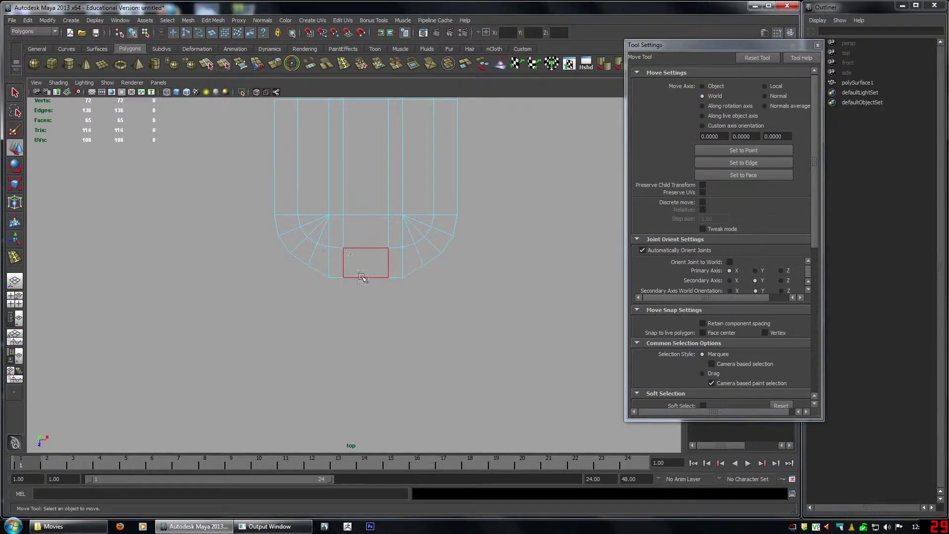
- Extrude the three neck-base edges outward along Z twice to rebuild the neck in two segments
right_drag(356, 275, 352, 250)
drag(278, 214, 449, 269)
click(274, 66)
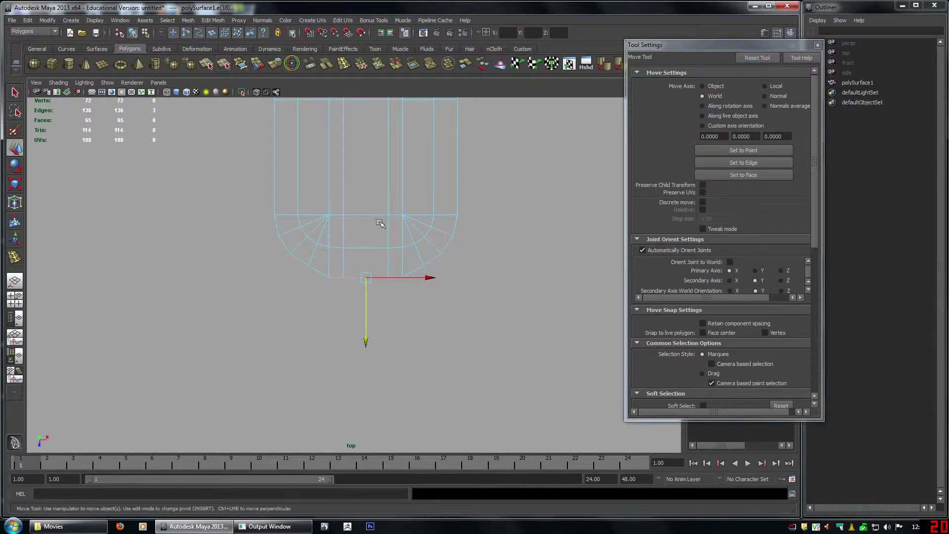
key(w)
middle_drag(392, 216, 398, 308)
key(g)
key(w)
key(space)
key(space)
alt+drag(449, 250, 420, 262)
alt+middle_drag(277, 272, 381, 277)
alt+right_drag(380, 277, 426, 310)
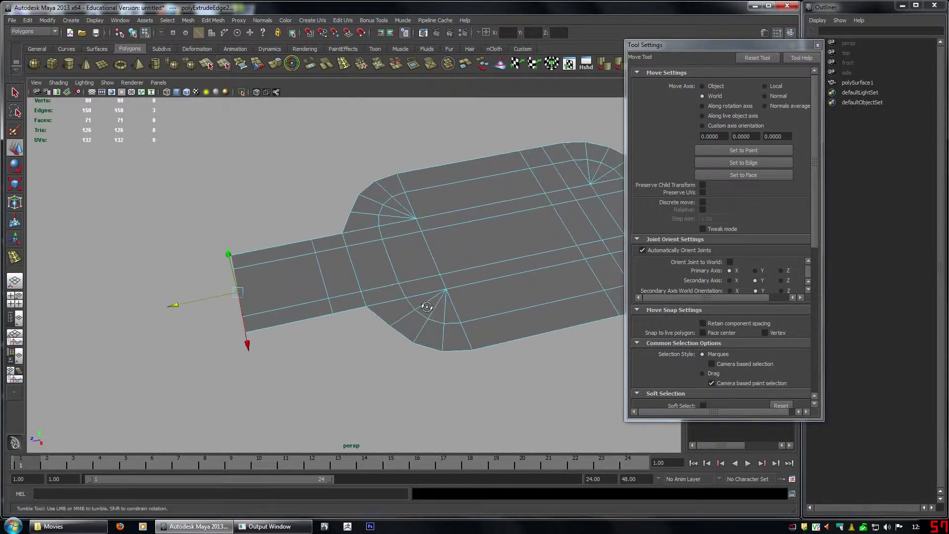
- Even out the neck's segment spacing by moving its newly extruded vertex rows along Z
alt+drag(425, 310, 538, 330)
alt+middle_drag(468, 289, 436, 314)
key(q)
right_drag(376, 292, 338, 280)
drag(337, 281, 462, 334)
shift+drag(427, 265, 447, 296)
key(w)
drag(412, 330, 414, 338)
drag(344, 314, 474, 357)
drag(418, 363, 418, 369)
- Select the edge loop crossing the body nearest the rounded far end and move it slightly toward that end along Z
alt+right_drag(497, 359, 485, 352)
alt+drag(485, 353, 435, 256)
alt+right_drag(435, 255, 470, 250)
key(q)
right_drag(449, 214, 450, 194)
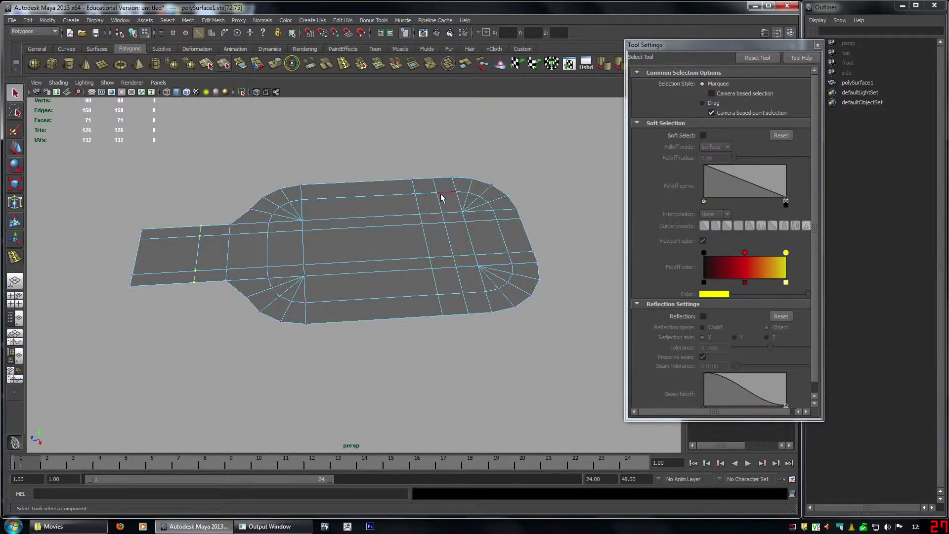
click(439, 198)
double_click(439, 198)
alt+drag(441, 205, 482, 310)
key(w)
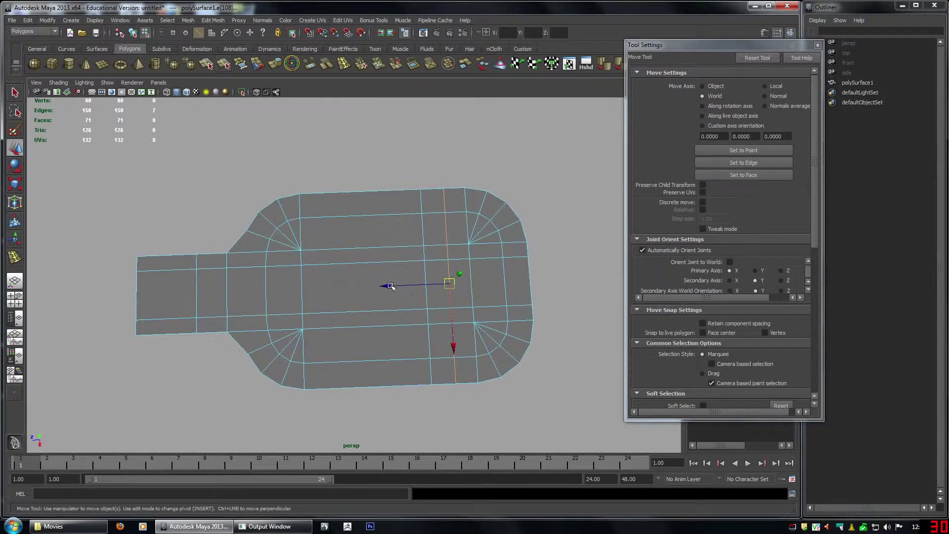
drag(391, 286, 473, 243)
- Extrude the whole flat panel downward about 0.36 cm along Y to give it thickness
key(q)
right_drag(481, 229, 482, 248)
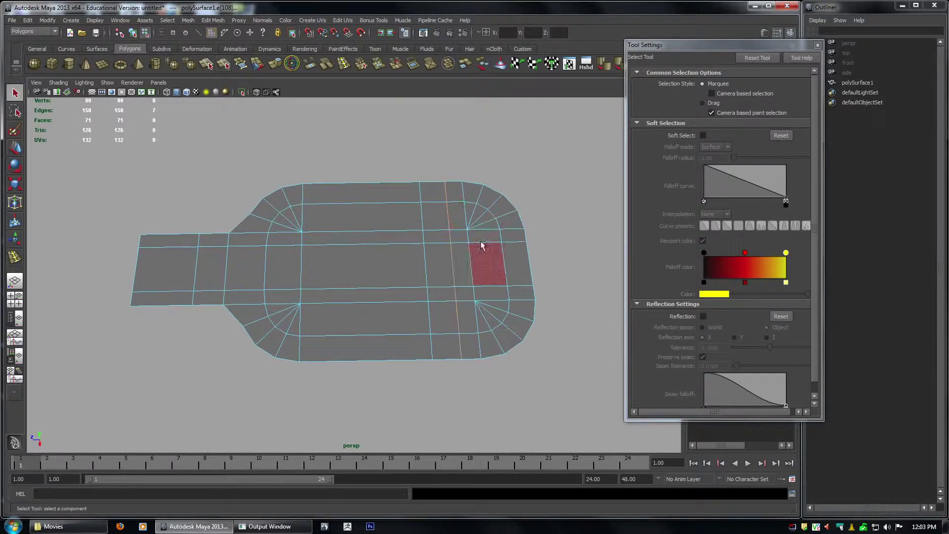
drag(459, 221, 430, 272)
key(F8)
key(w)
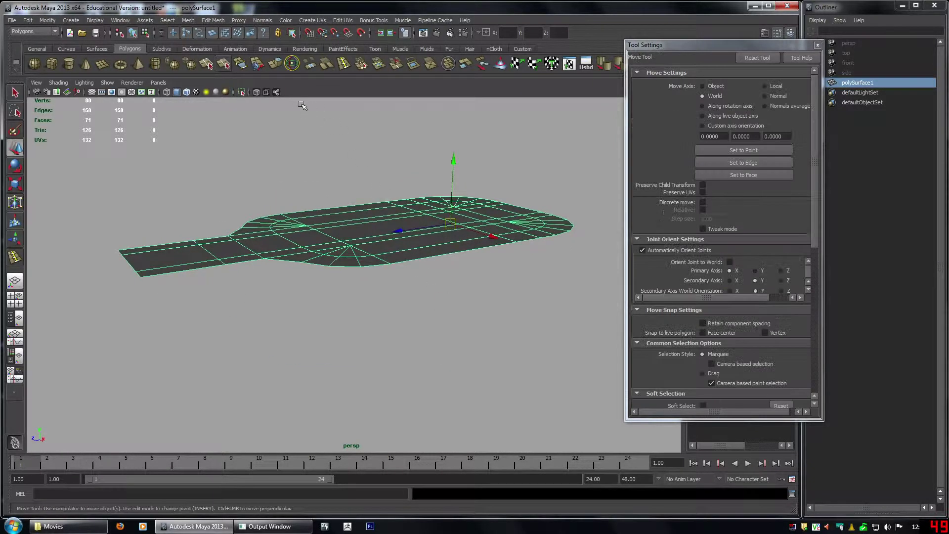
alt+drag(299, 102, 304, 114)
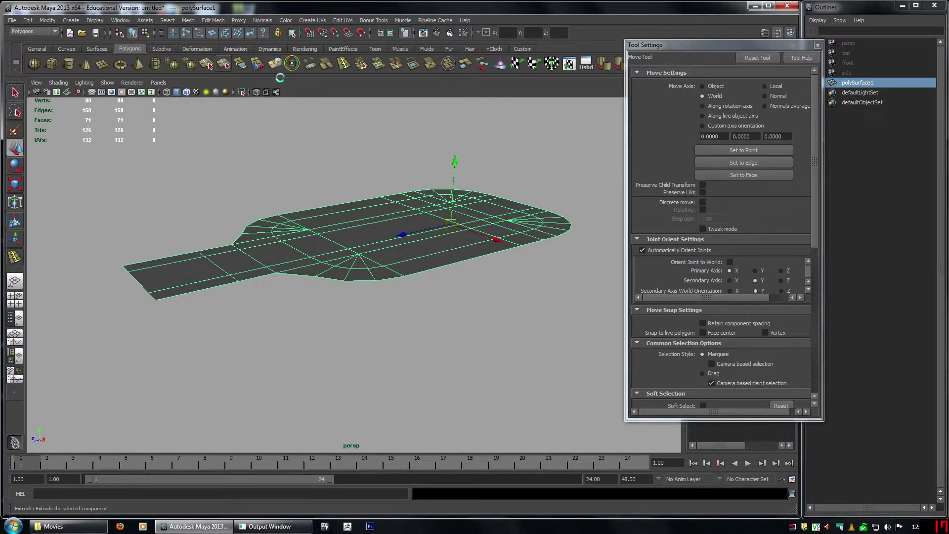
click(277, 67)
key(w)
drag(363, 174, 362, 196)
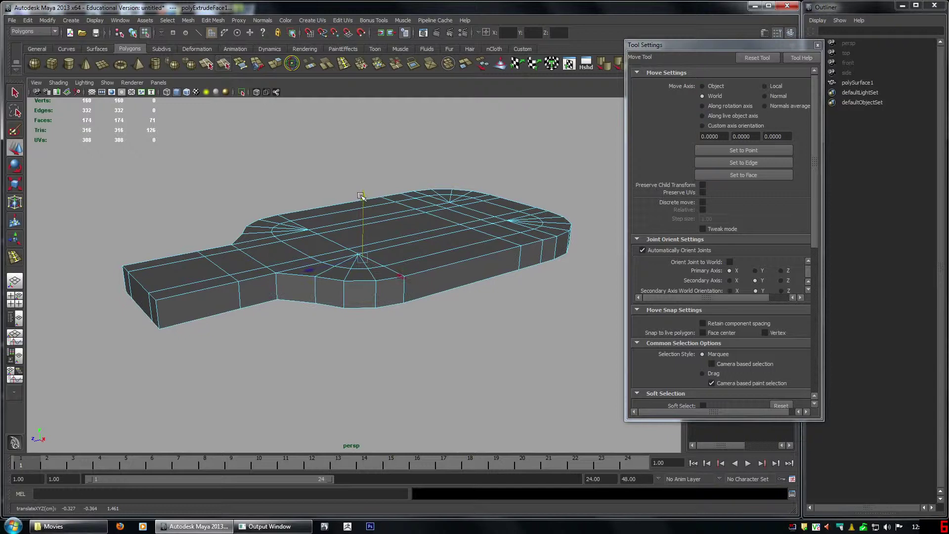
key(F8)
- Close the Tool Settings window and delete the panel's construction history
click(818, 46)
alt+drag(536, 245, 478, 263)
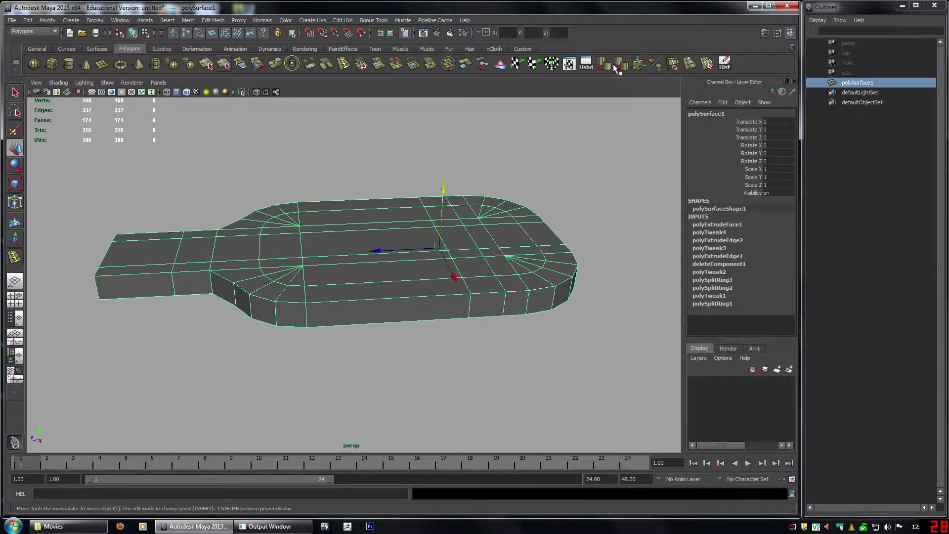
click(725, 63)
alt+drag(491, 210, 485, 216)
alt+middle_drag(486, 216, 499, 206)
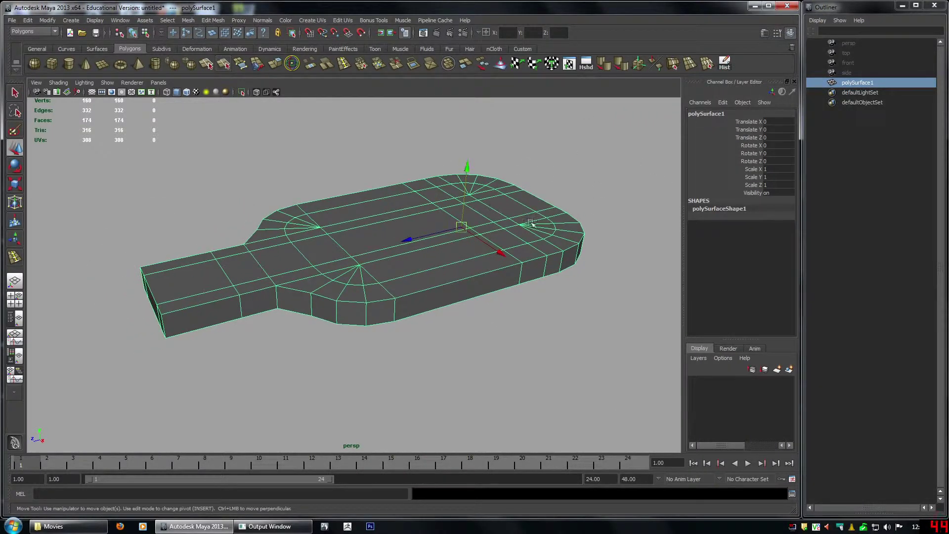
click(582, 153)
click(548, 272)
alt+drag(555, 231, 527, 249)
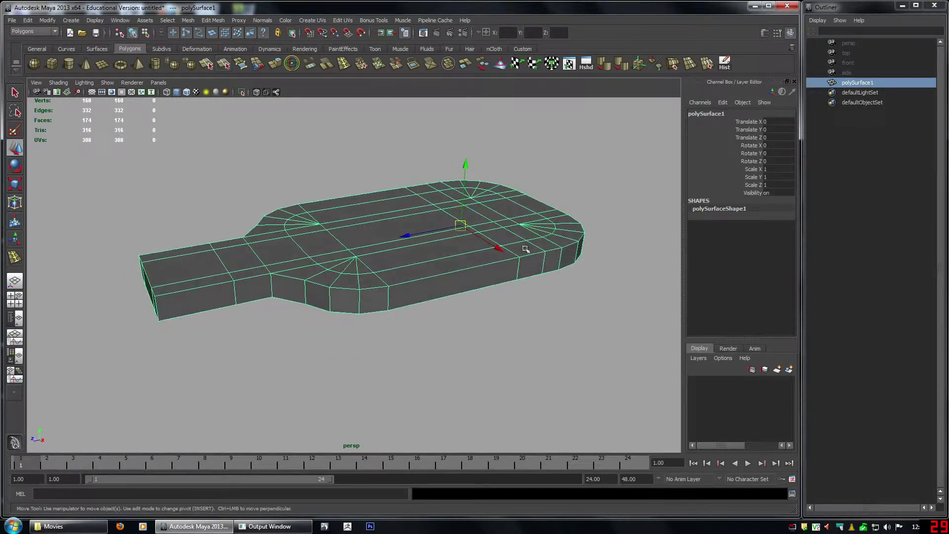
- Show the viewport grid and center the panel's pivot
click(92, 92)
alt+drag(331, 184, 390, 213)
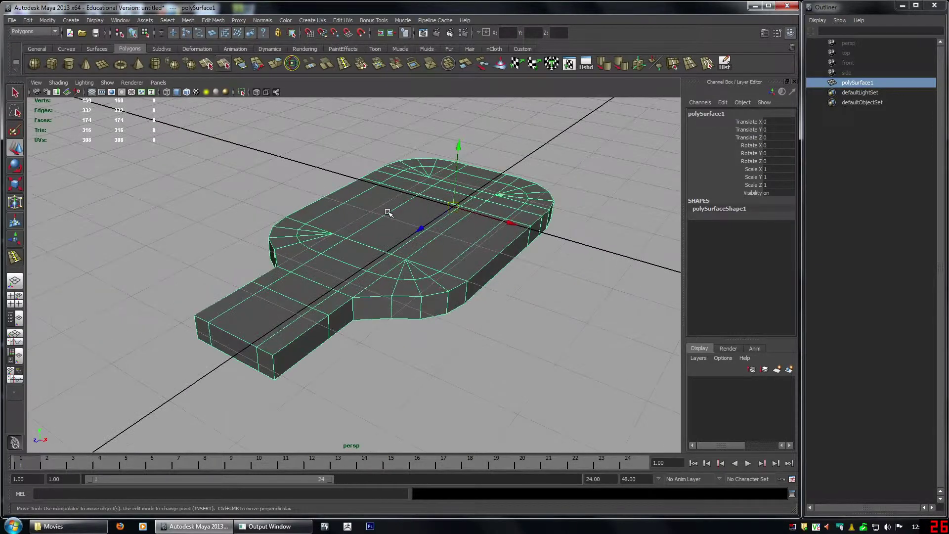
key(alt+c)
drag(354, 265, 354, 265)
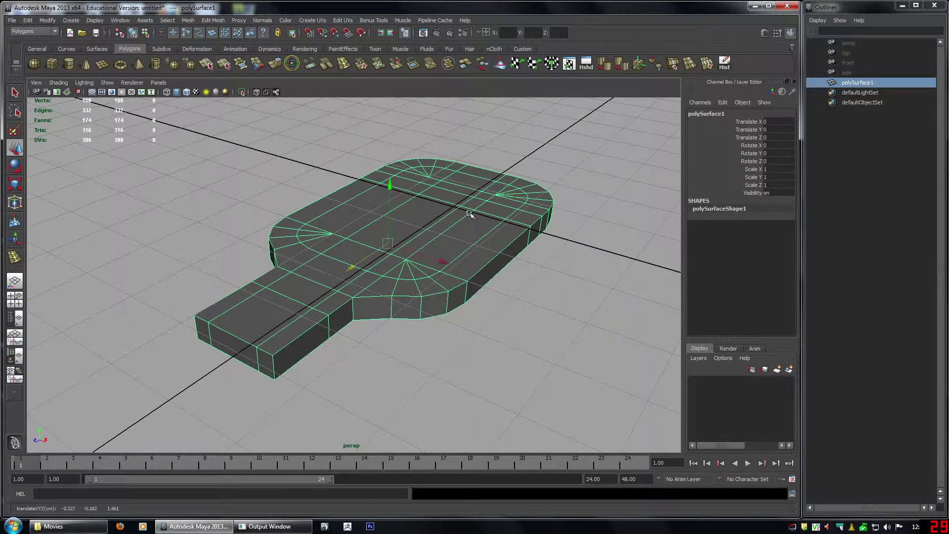
- Snap the panel along X and Z so its center aligns with the world origin
middle_drag(470, 213, 449, 202)
drag(471, 223, 462, 216)
alt+drag(514, 241, 490, 224)
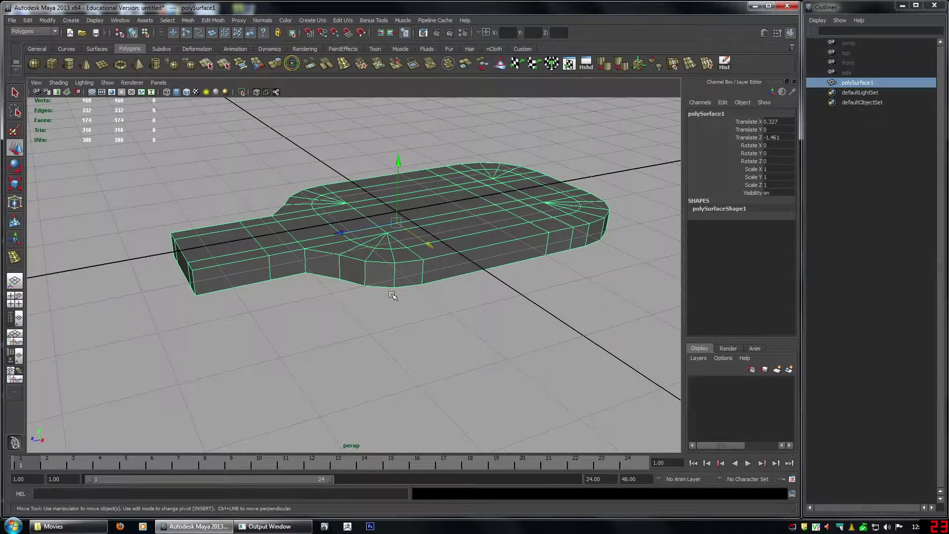
- Snap the panel's pivot to a lower outline vertex at the rounded corner beside the neck
key(Insert)
middle_drag(392, 294, 395, 290)
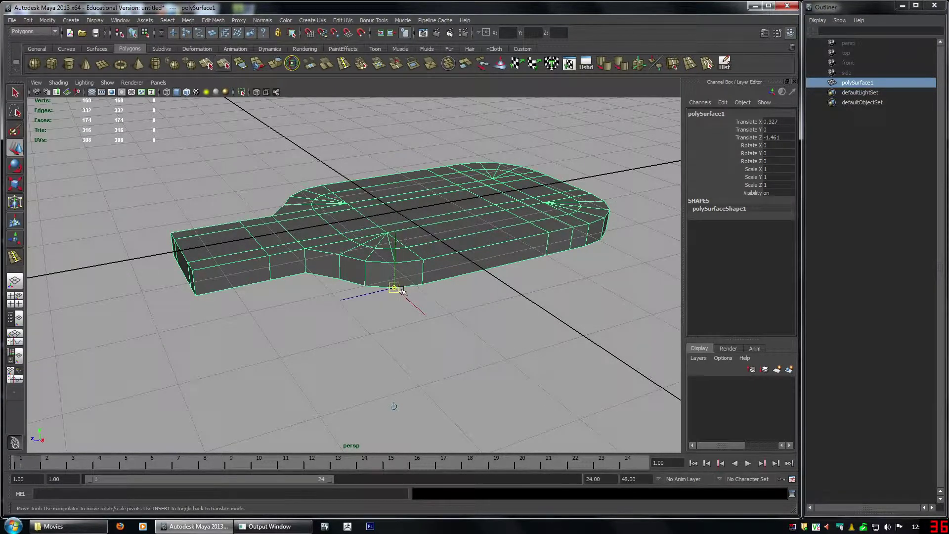
key(v)
middle_drag(416, 297, 382, 298)
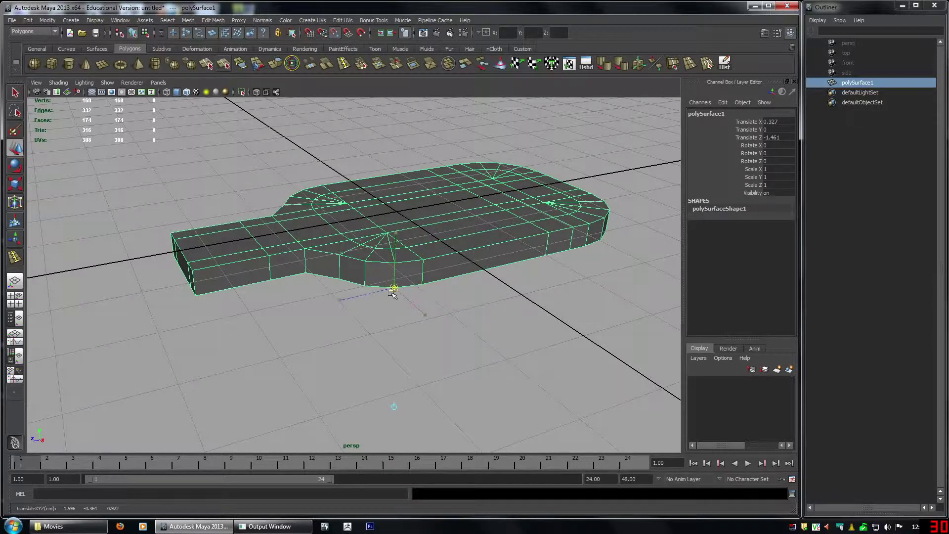
key(Insert)
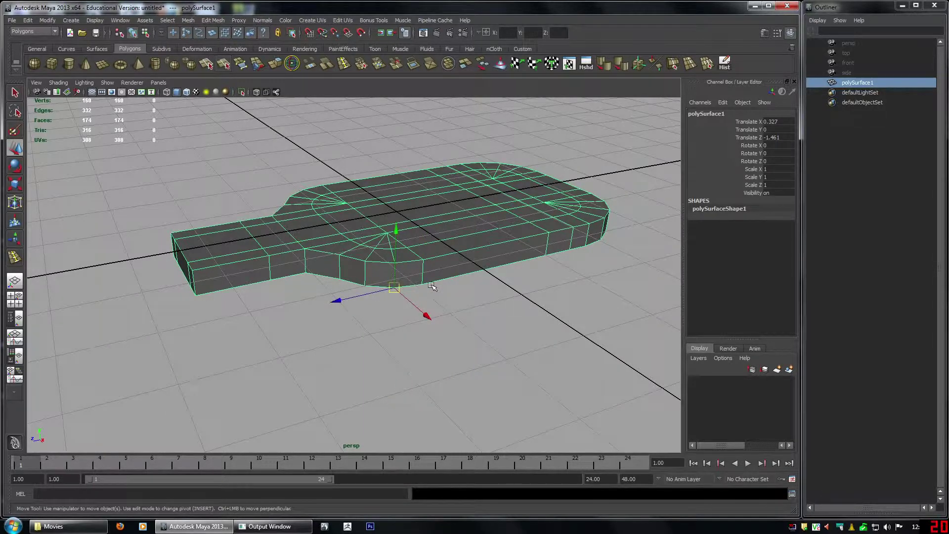
- Snap the panel upward along Y so its underside rests on the grid plane
alt+drag(433, 287, 459, 274)
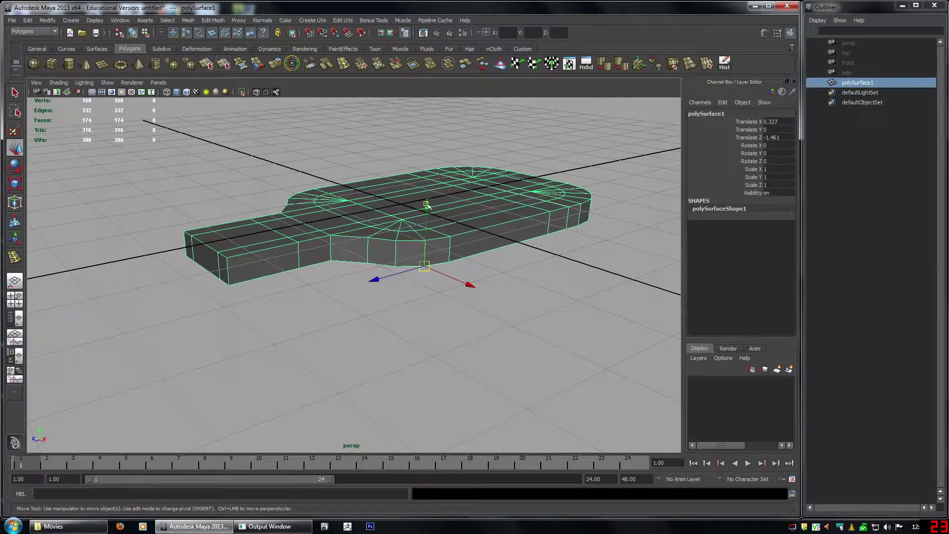
click(427, 204)
drag(427, 204, 336, 187)
key(v)
middle_drag(473, 232, 447, 228)
alt+drag(451, 275, 456, 244)
alt+drag(414, 215, 409, 248)
middle_drag(411, 246, 388, 240)
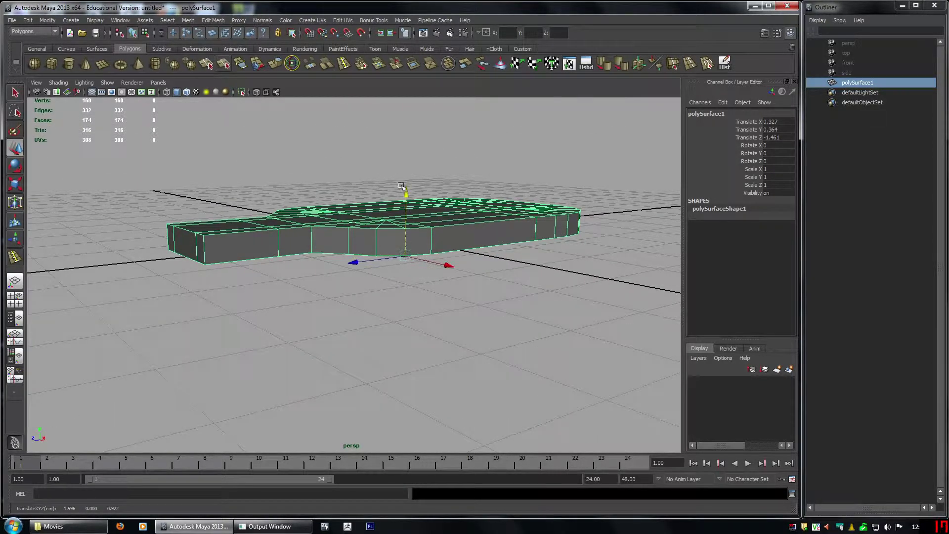
- Freeze the panel's transformations and center its pivot again
alt+drag(355, 241, 458, 248)
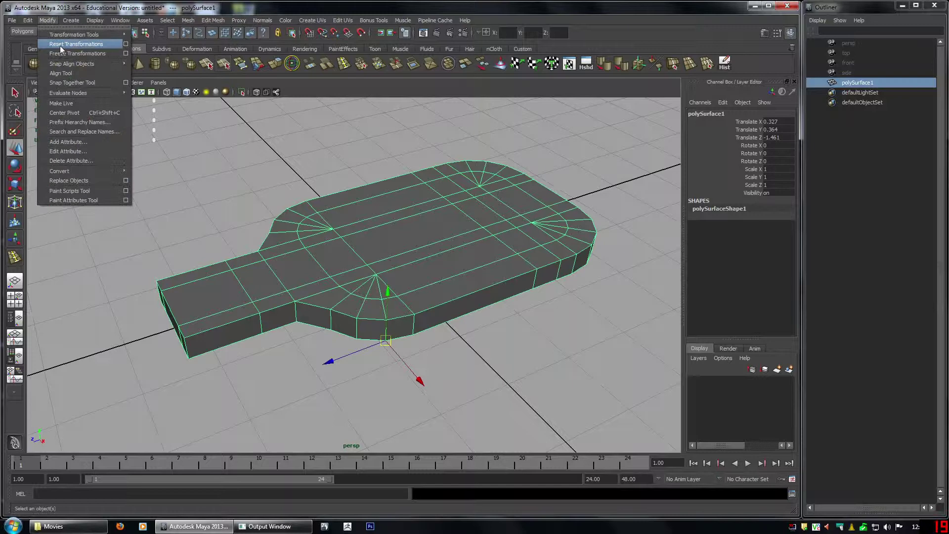
click(60, 54)
click(52, 20)
click(67, 112)
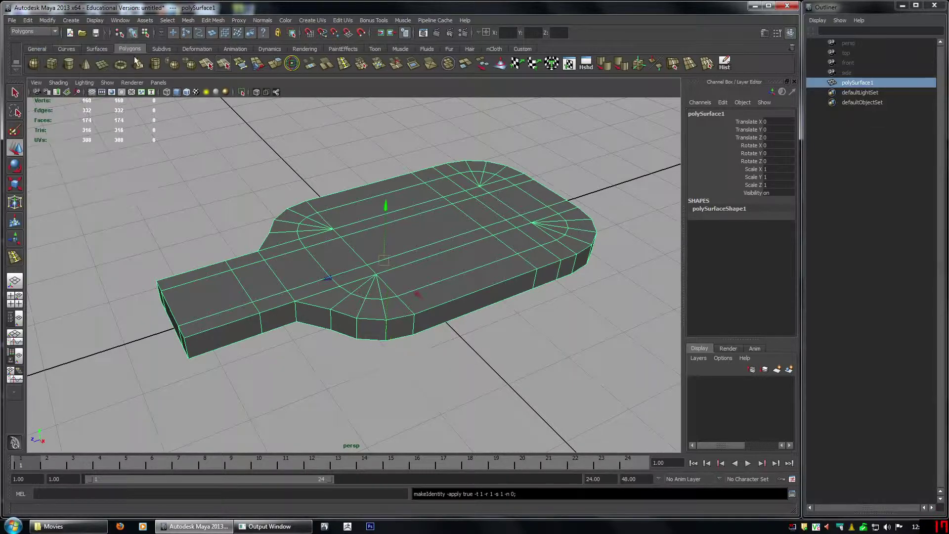
- Clear the repositioned panel's construction history and reselect the panel
click(725, 65)
click(618, 163)
alt+drag(548, 225, 504, 158)
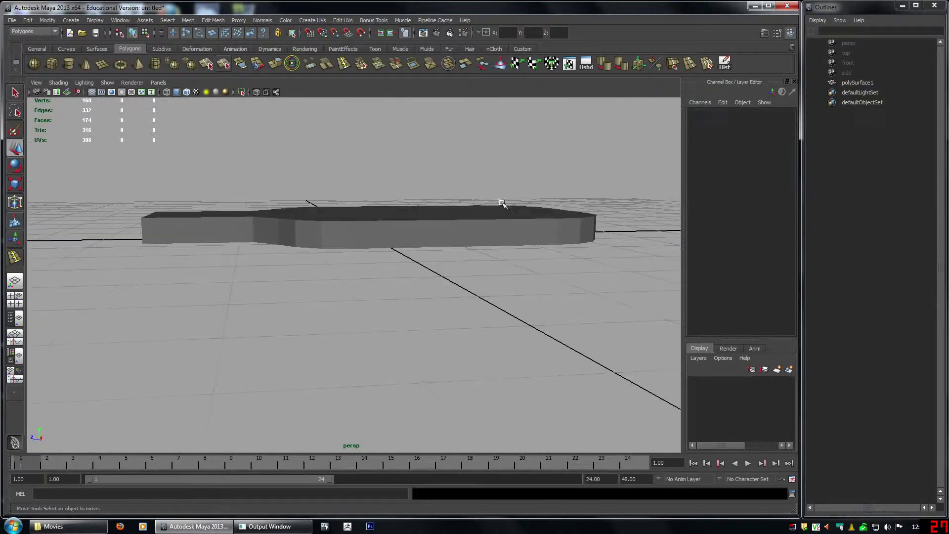
click(499, 215)
- Select the top faces inside the outline loop on both sides of the crossing bar, leaving the bar's faces unselected
alt+drag(501, 226, 422, 281)
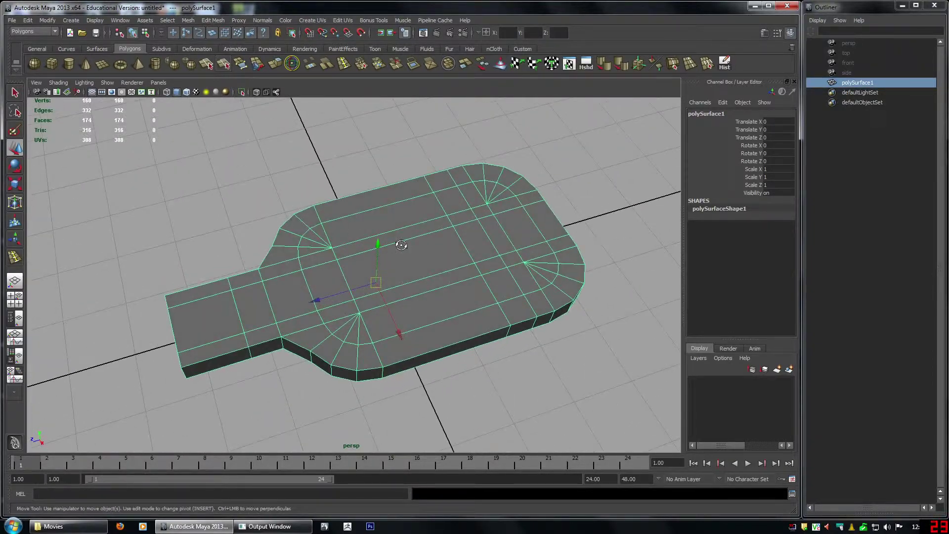
alt+drag(401, 245, 365, 223)
alt+right_drag(365, 223, 345, 278)
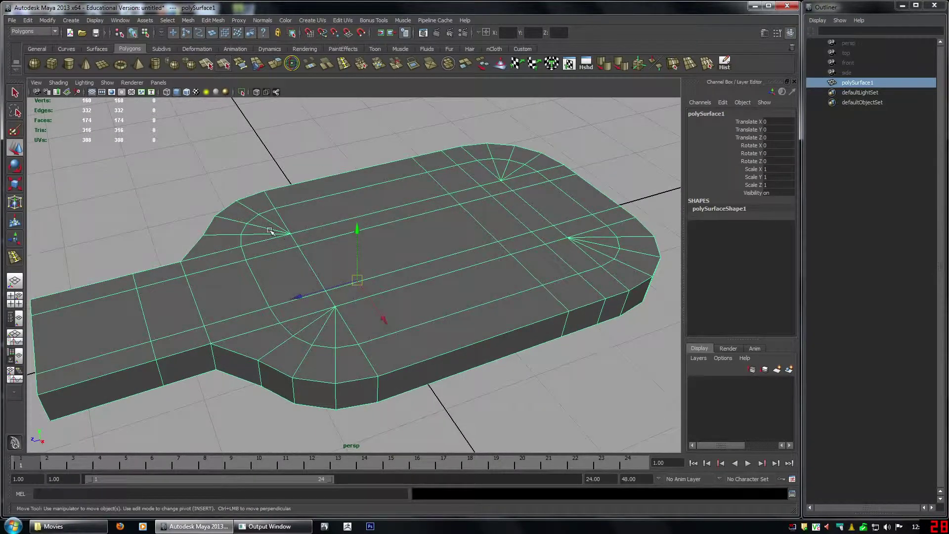
right_drag(270, 231, 272, 270)
key(q)
click(318, 234)
shift+click(365, 254)
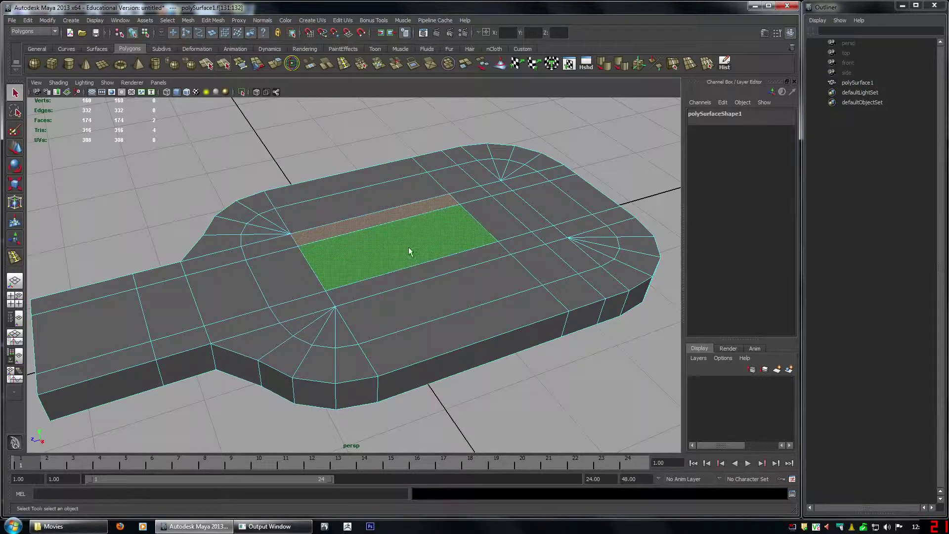
alt+drag(409, 252, 237, 216)
drag(348, 310, 368, 317)
alt+drag(385, 317, 369, 314)
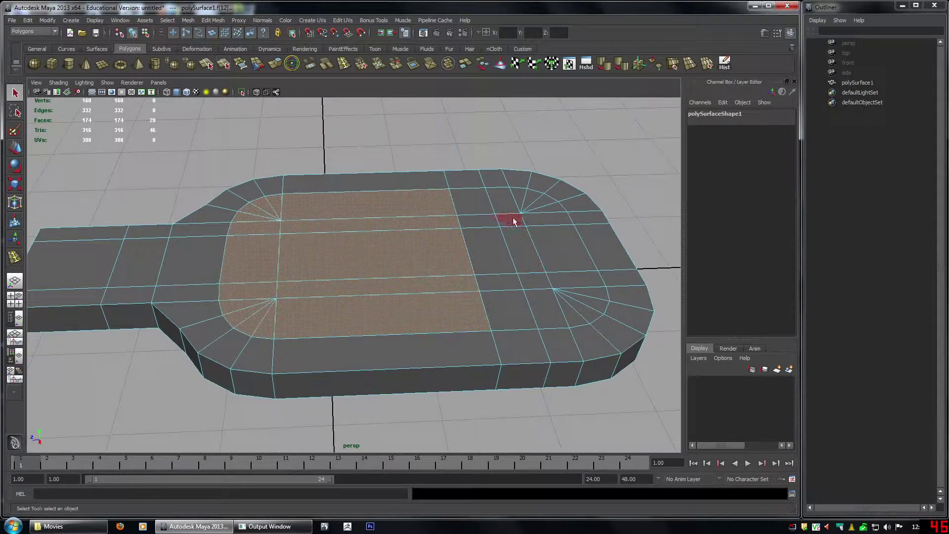
shift+drag(512, 208, 528, 237)
- Remove the underside faces from the selection using a low side view in wireframe, and return to shaded display
alt+drag(580, 307, 492, 275)
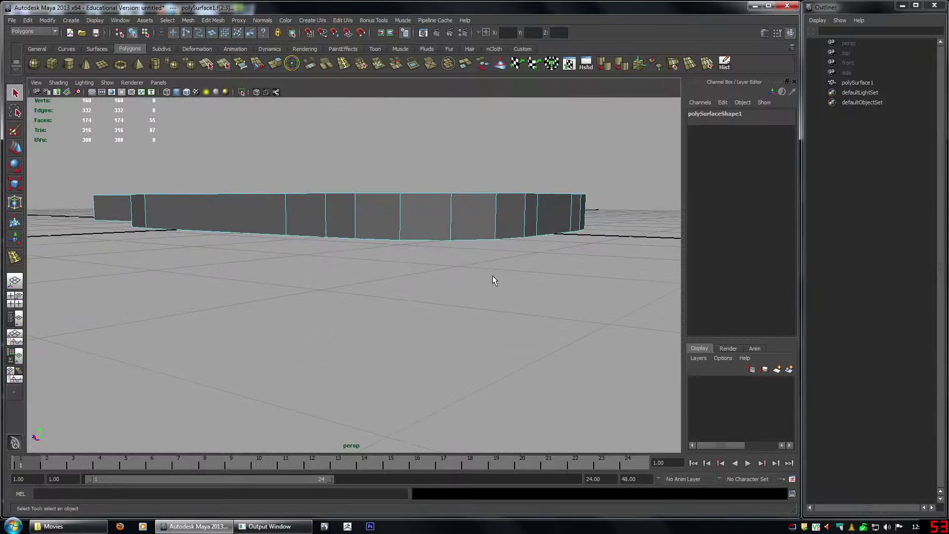
key(4)
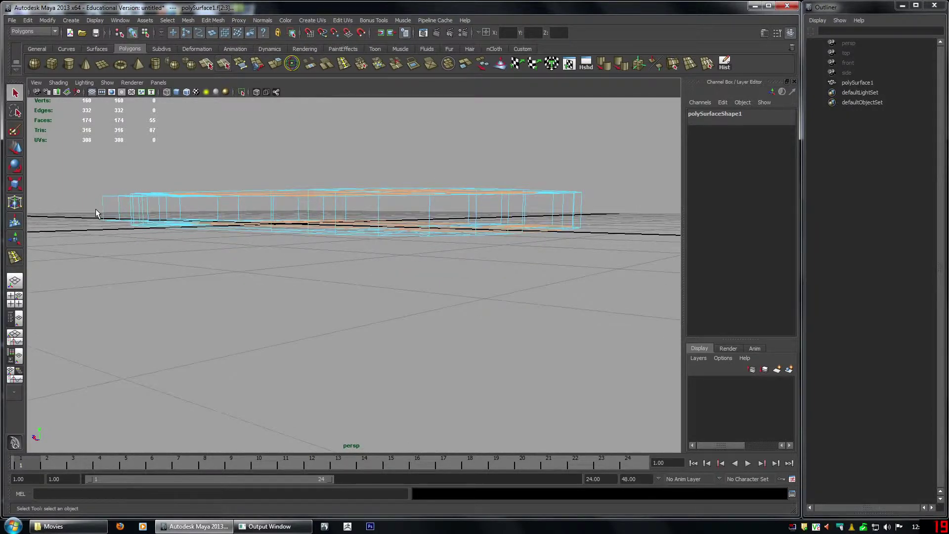
mouse_move(450, 264)
alt+mouse_down()
mouse_move(373, 248)
mouse_move(328, 254)
mouse_move(396, 280)
mouse_move(410, 270)
alt+mouse_up()
key(5)
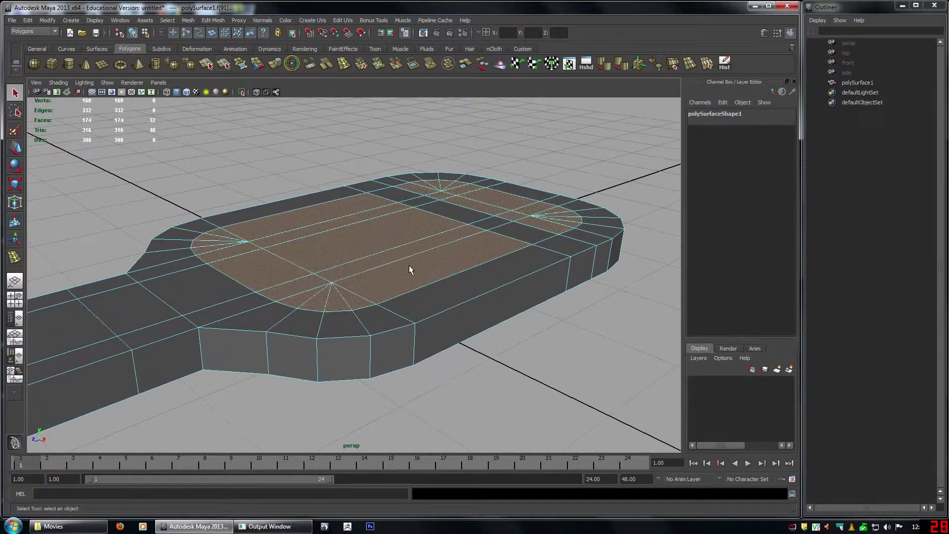
- Extrude the selected top faces slightly downward along Y to sink two recesses separated by the crossing bar
click(277, 61)
alt+drag(462, 213, 317, 169)
key(w)
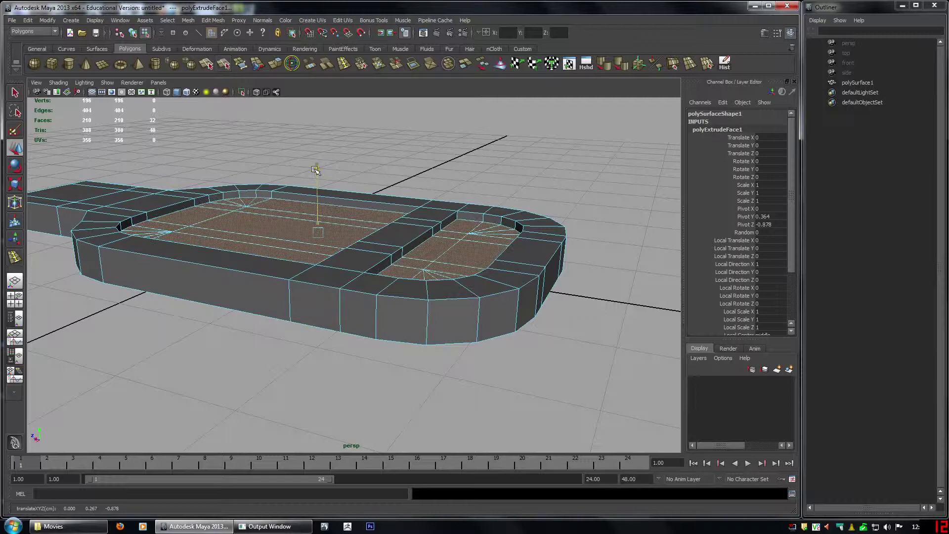
alt+drag(402, 201, 430, 208)
key(F8)
- Delete the recessed panel's construction history and soften all of its edges
click(506, 193)
alt+drag(321, 203, 383, 243)
click(471, 215)
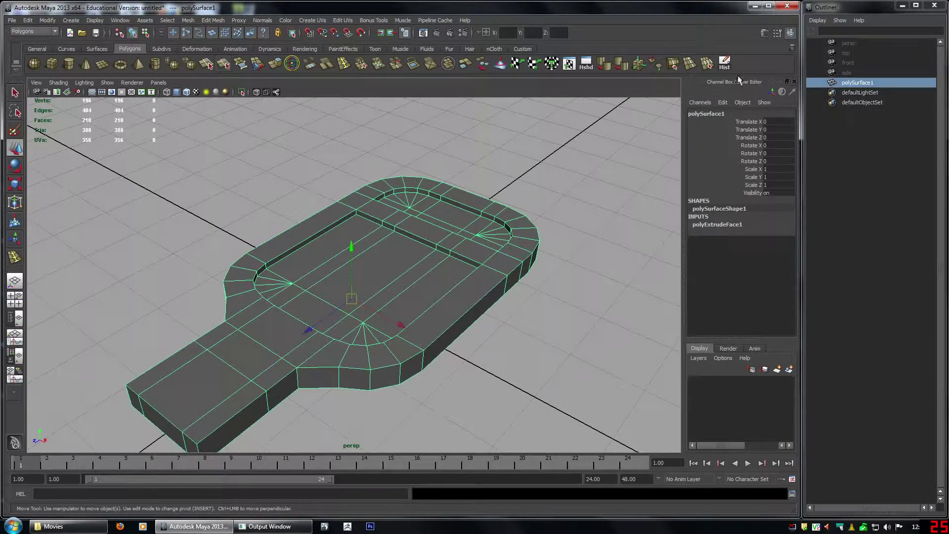
click(608, 72)
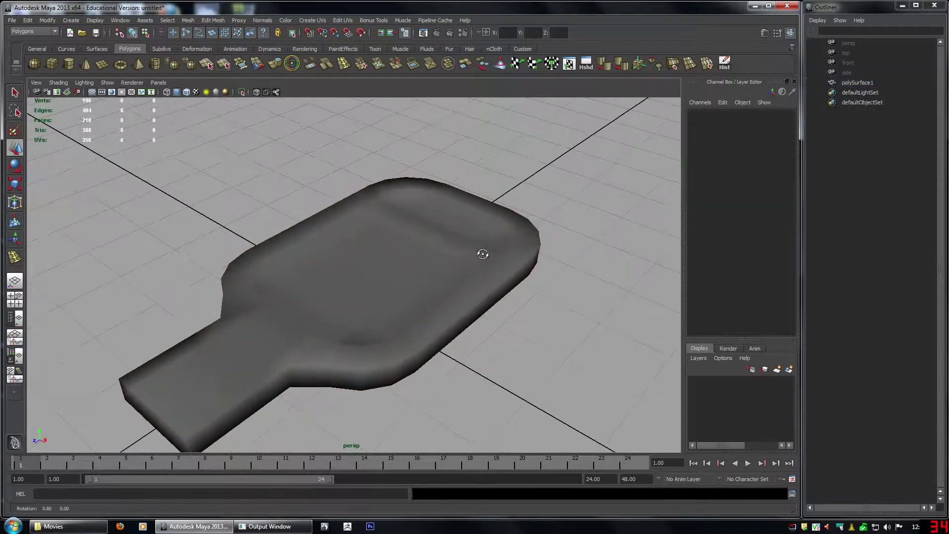
alt+drag(479, 252, 371, 281)
click(411, 182)
alt+drag(349, 249, 386, 303)
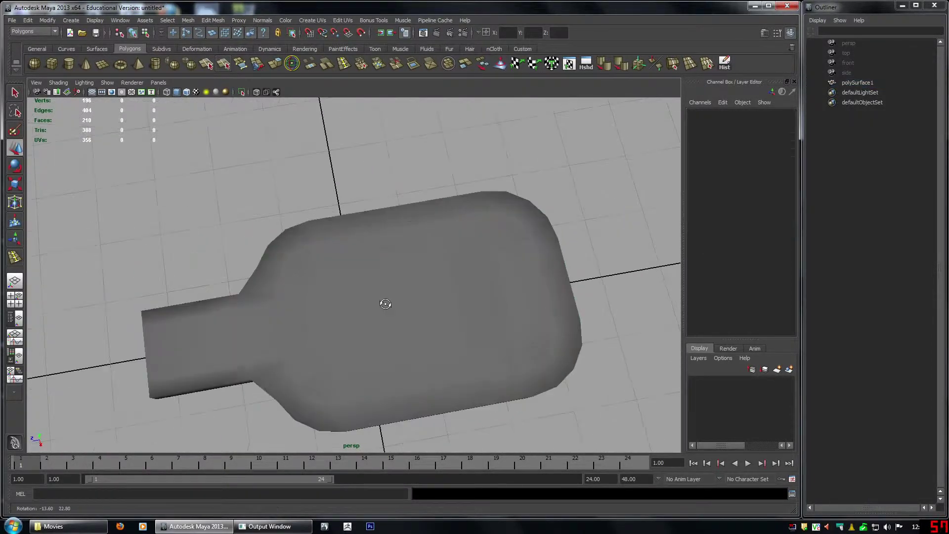
alt+drag(339, 401, 447, 443)
- Preview the panel with smooth mesh display and examine its underside and recessed top
click(446, 245)
click(488, 366)
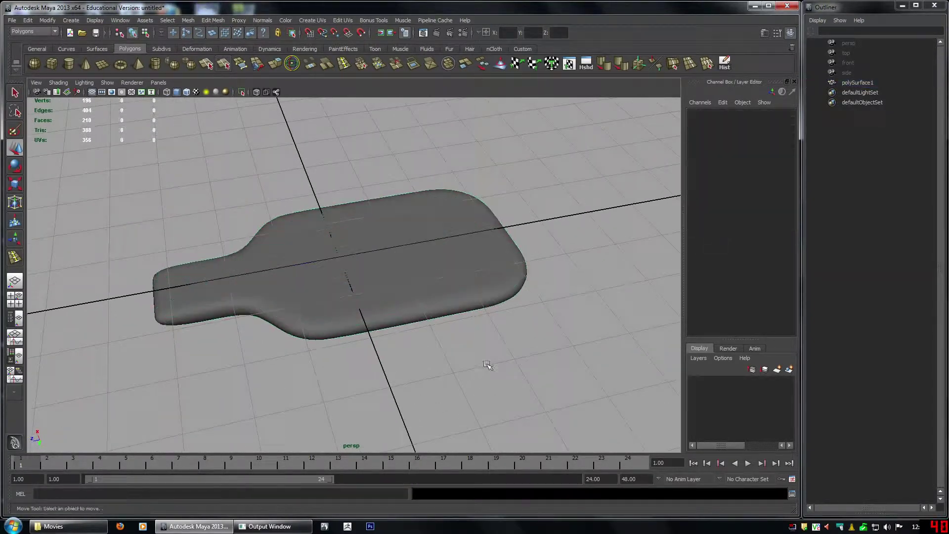
alt+drag(488, 366, 368, 203)
click(378, 248)
alt+drag(381, 247, 394, 280)
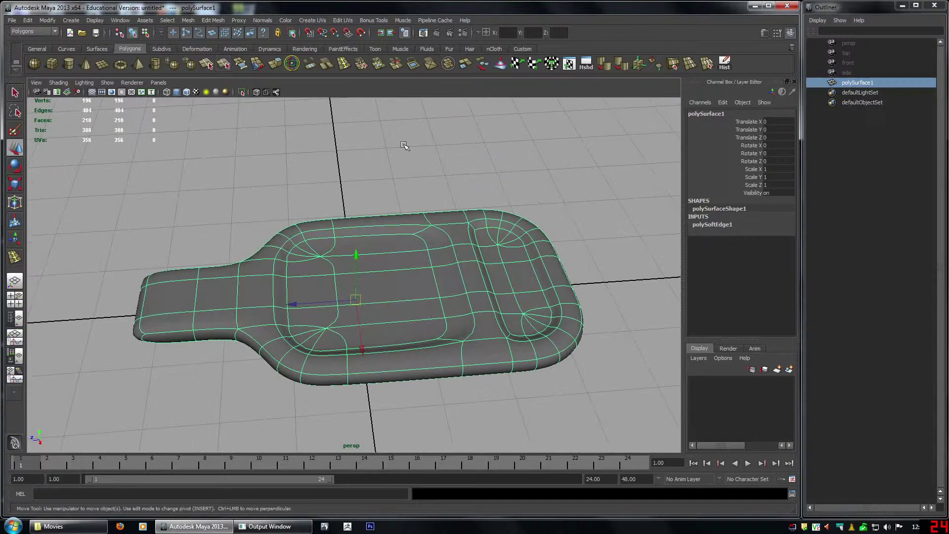
- Select the panel and return it from the smooth preview to unsmoothed mesh display
click(405, 146)
alt+drag(404, 198, 502, 287)
click(457, 283)
key(1)
- Try extruding a single face on the panel's top rim and examine the panel in smooth mesh preview
right_drag(492, 286, 495, 347)
click(498, 281)
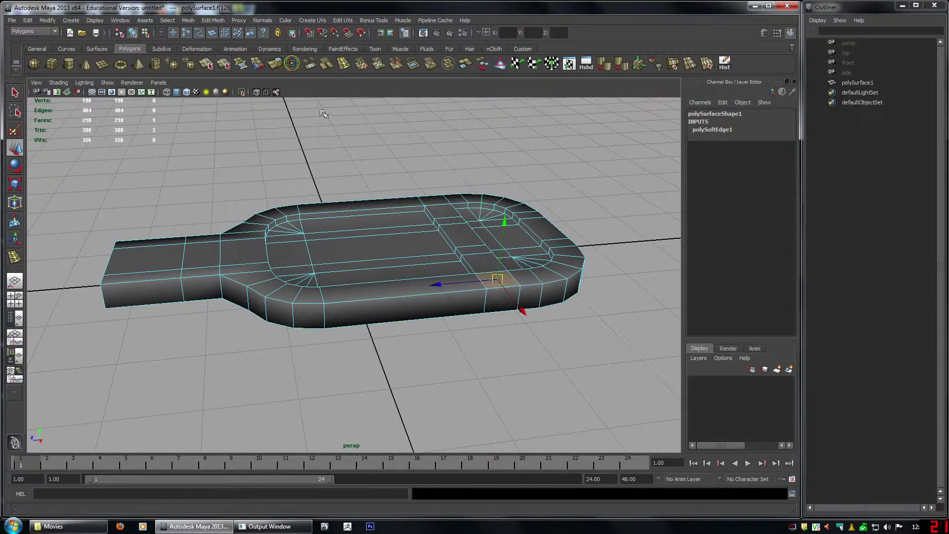
key(F8)
click(377, 127)
alt+drag(425, 217, 479, 240)
click(489, 234)
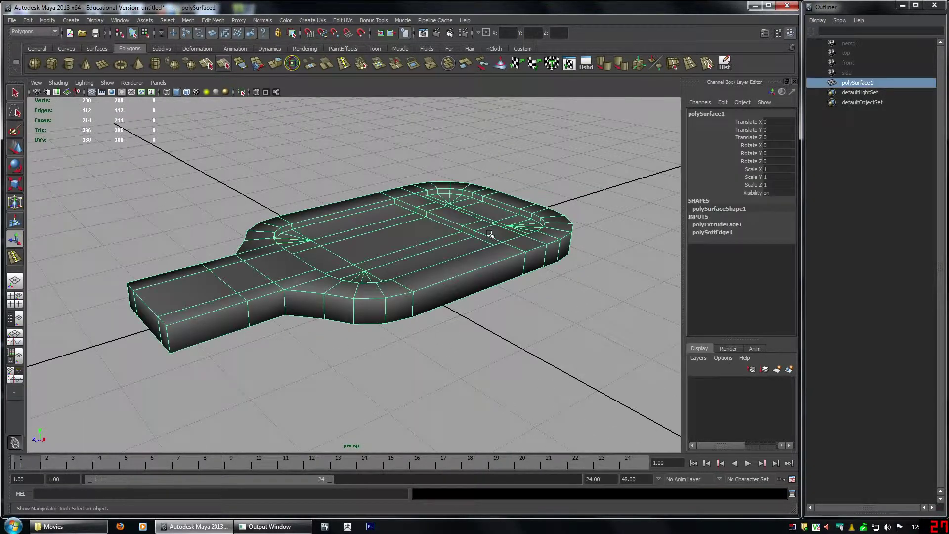
key(3)
click(584, 276)
alt+drag(583, 277, 441, 408)
click(510, 350)
alt+drag(509, 350, 456, 281)
- Undo the trial extrusion of the rim face and leave the panel in unsmoothed display
key(z)
key(z)
key(z)
key(z)
key(z)
key(z)
key(3)
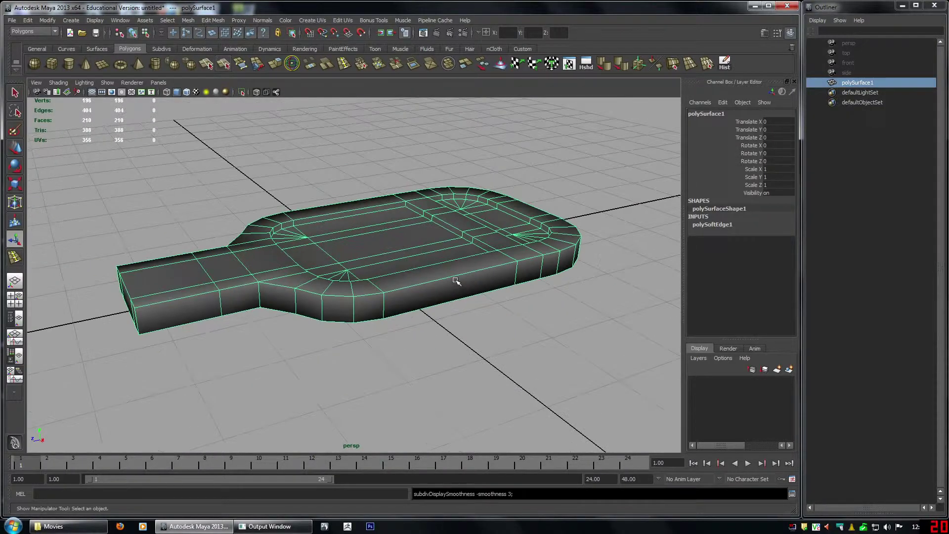
alt+drag(386, 306, 431, 323)
key(1)
click(468, 322)
- Select the nine top faces of the neck by growing the selection outward from its middle top face
alt+middle_drag(309, 261, 412, 243)
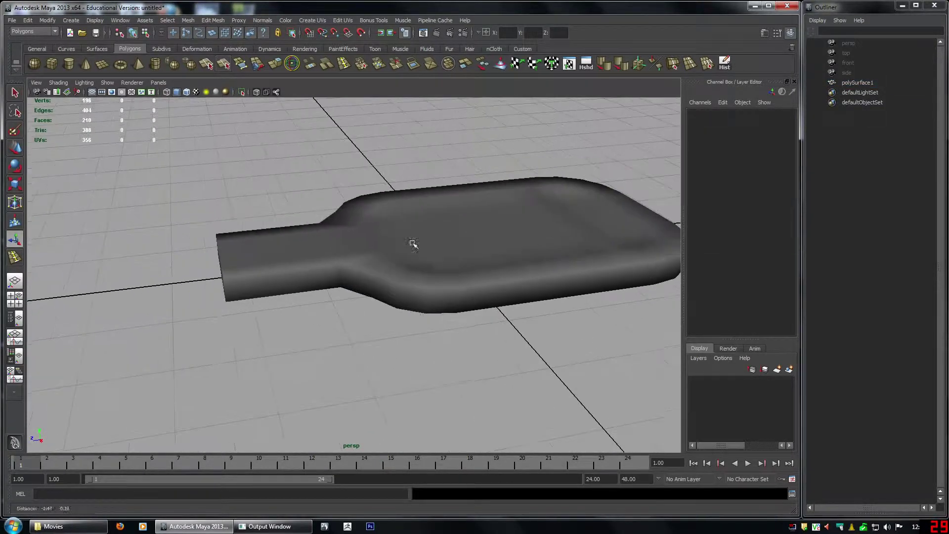
click(414, 244)
right_click(315, 234)
click(317, 258)
click(353, 247)
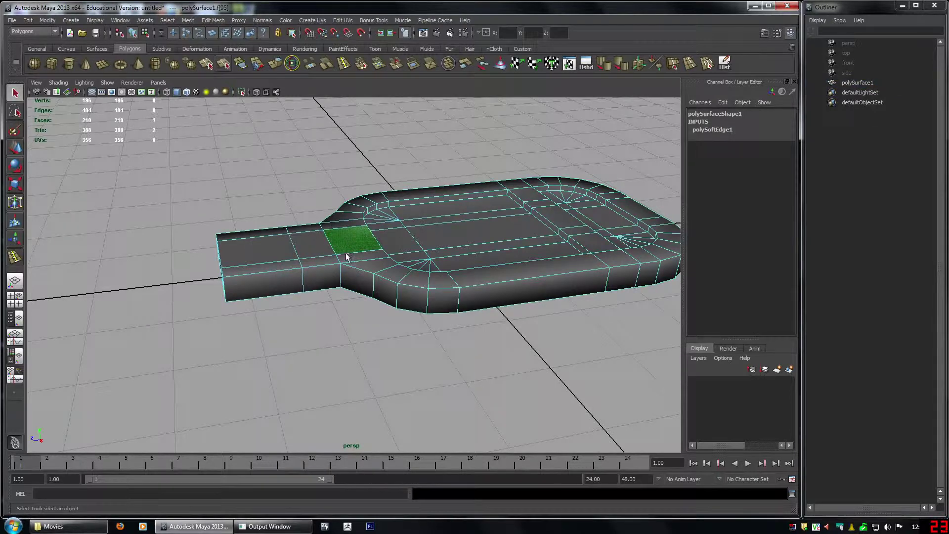
alt+drag(329, 261, 387, 214)
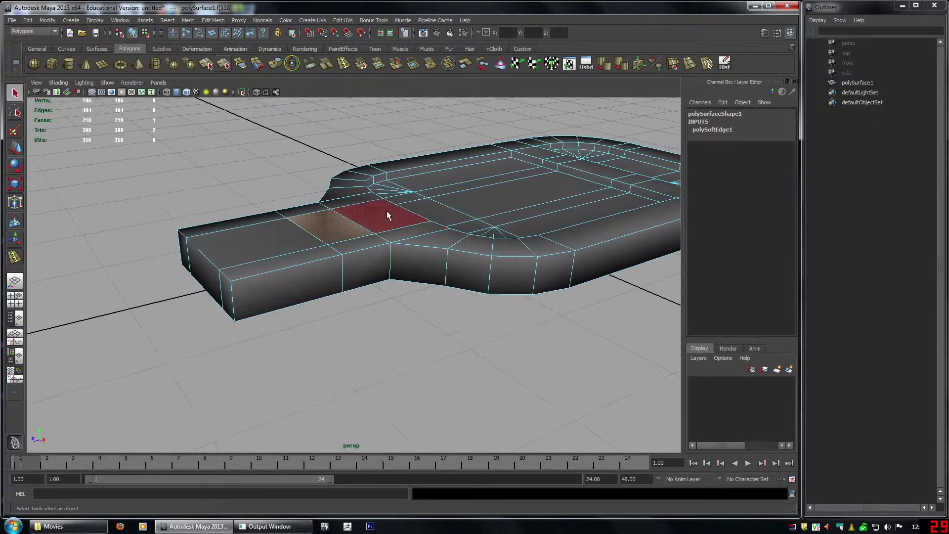
shift+click(275, 225)
click(395, 336)
click(331, 222)
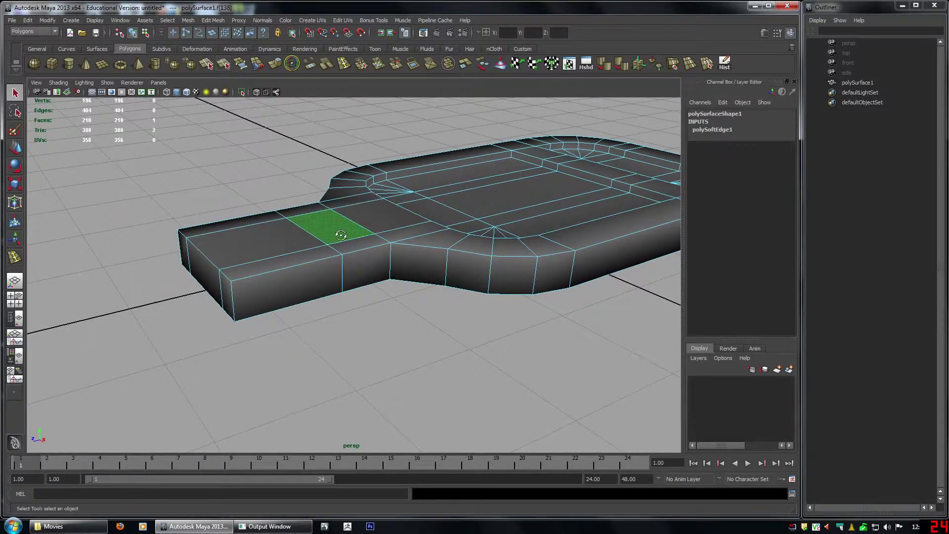
alt+drag(331, 222, 277, 241)
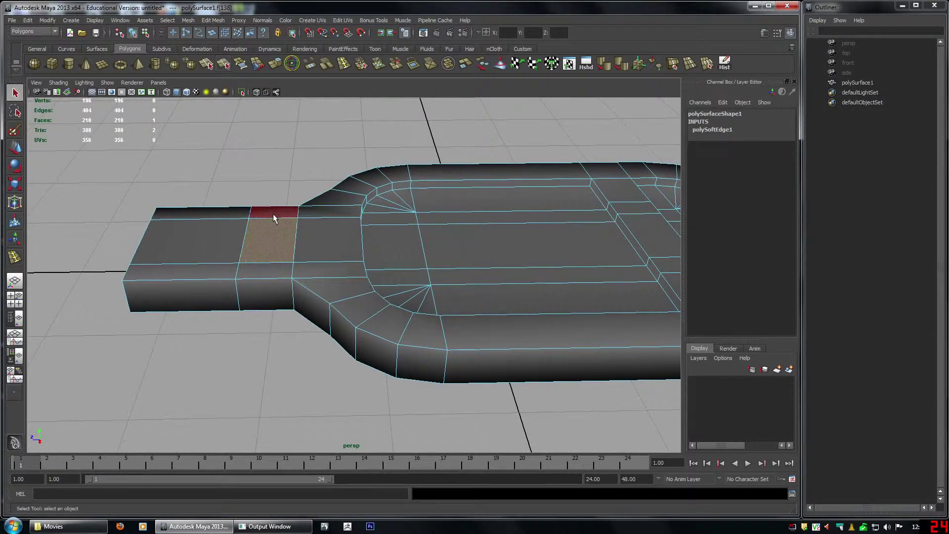
key(shift+period)
- Extrude the neck's selected top faces upward to about Y 0.96 to form a raised block
alt+drag(386, 239, 411, 258)
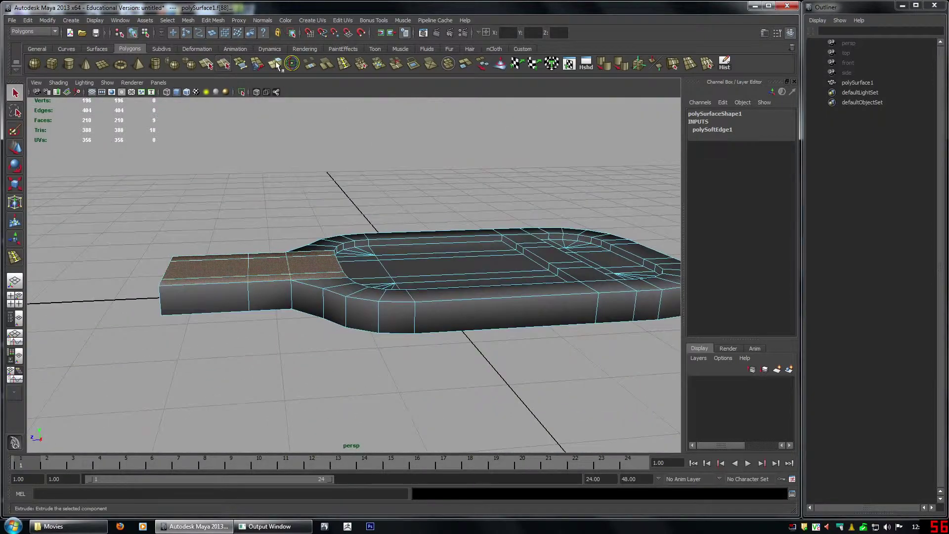
key(w)
drag(252, 206, 250, 157)
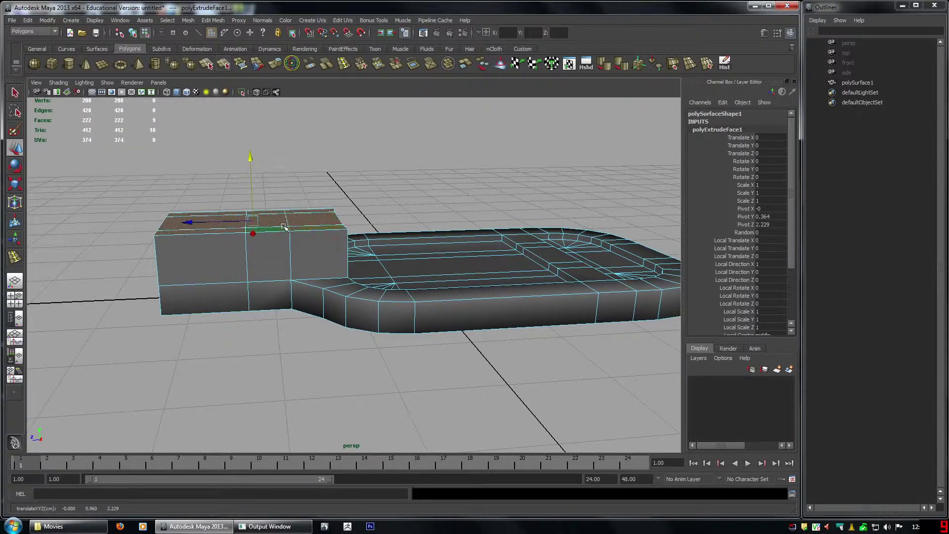
- Nudge the faces at the raised block's inner end slightly along Z toward the recess
alt+drag(362, 208, 355, 270)
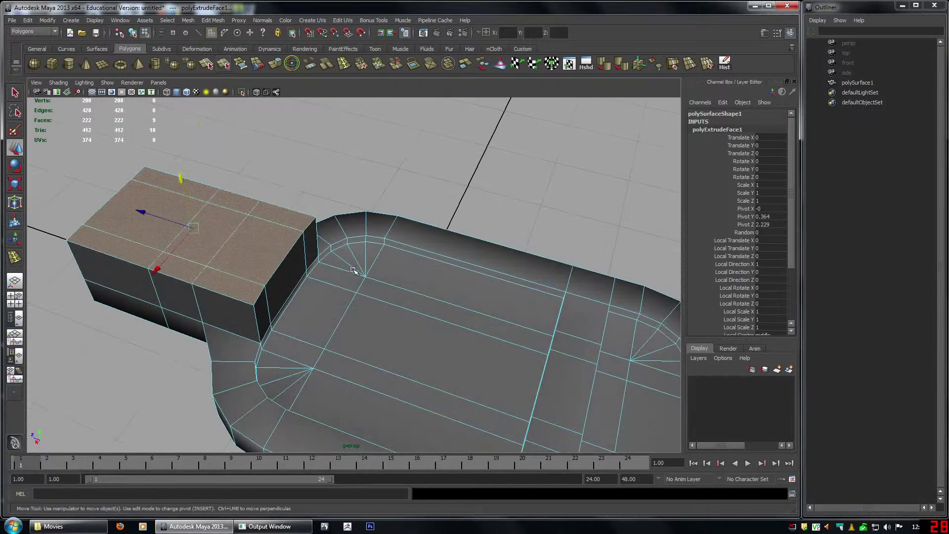
right_drag(297, 272, 297, 277)
click(298, 296)
click(300, 284)
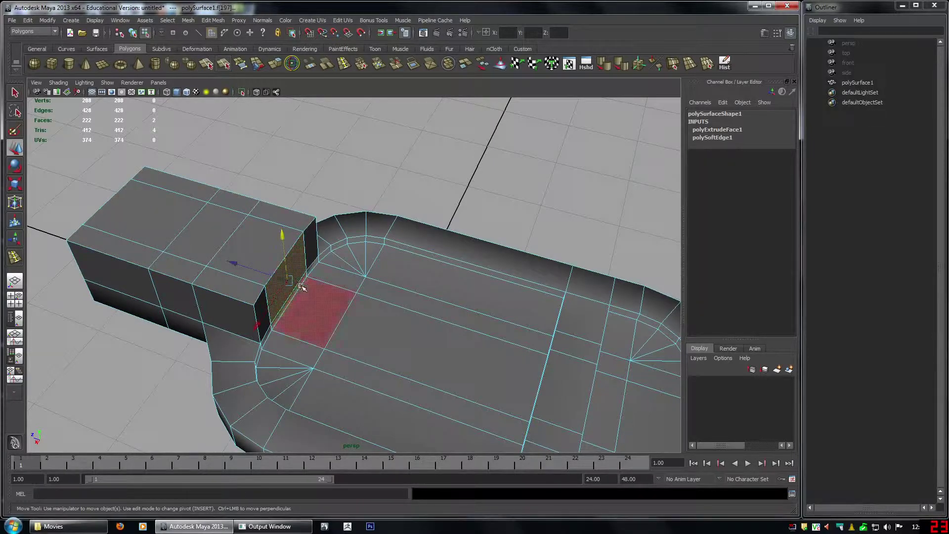
click(233, 263)
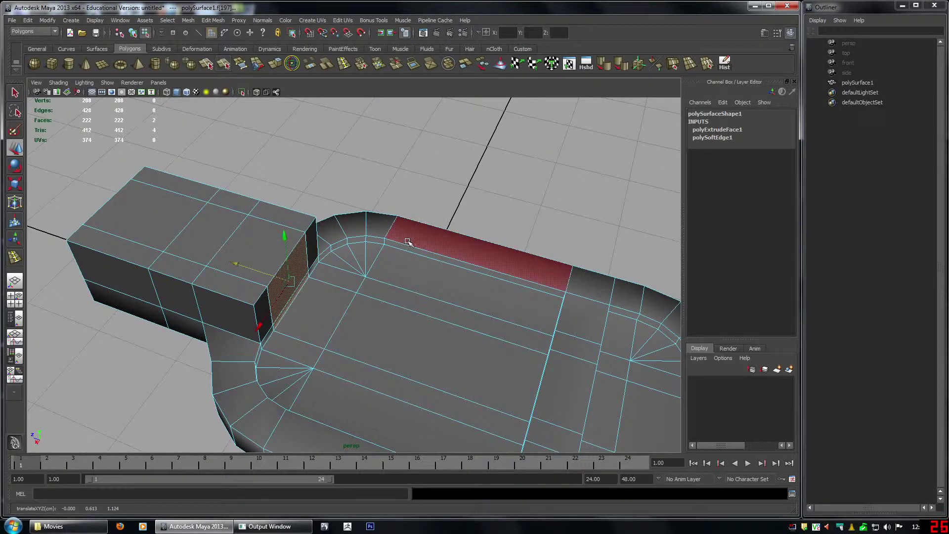
alt+drag(408, 243, 241, 189)
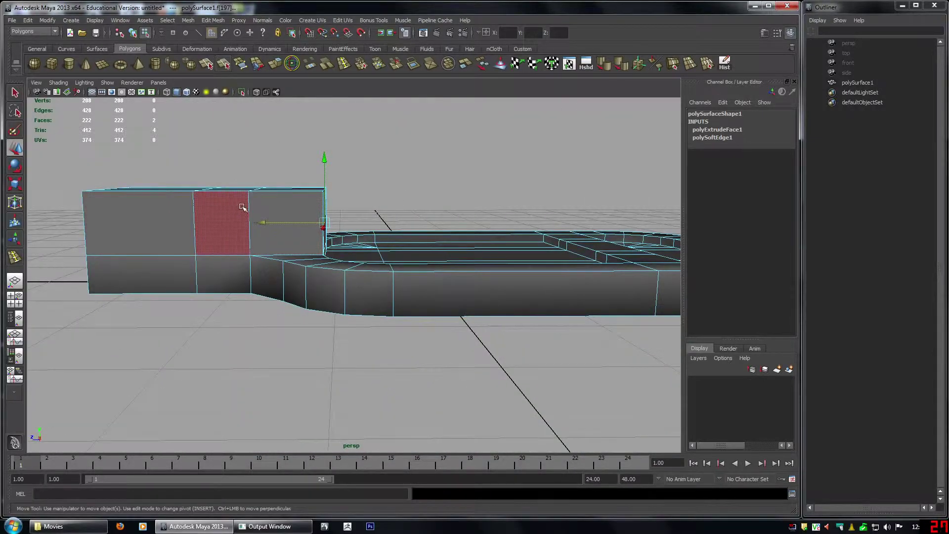
- Try sloping the raised block by lowering the four top vertices at its outer end along Y
alt+middle_drag(242, 207, 344, 199)
click(419, 215)
alt+drag(424, 193, 377, 191)
right_click(306, 211)
key(q)
click(309, 250)
click(279, 216)
key(shift+period)
key(w)
right_drag(209, 180, 171, 177)
drag(151, 147, 230, 200)
alt+drag(230, 201, 240, 212)
drag(203, 133, 206, 175)
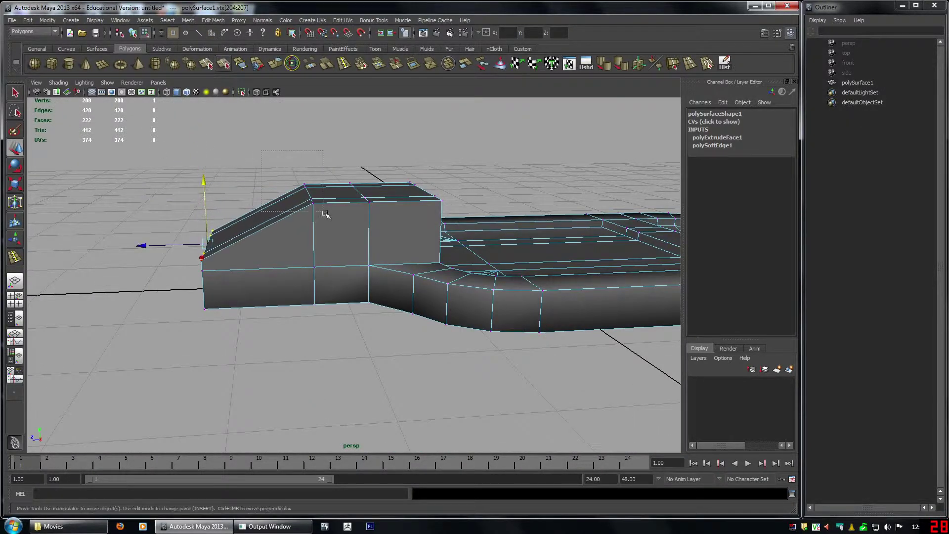
- Undo the vertex moves that sloped the outer end of the raised block
drag(325, 214, 325, 212)
alt+drag(325, 213, 325, 204)
middle_drag(336, 140, 356, 170)
key(ctrl+z)
key(ctrl+z)
key(ctrl+z)
key(ctrl+z)
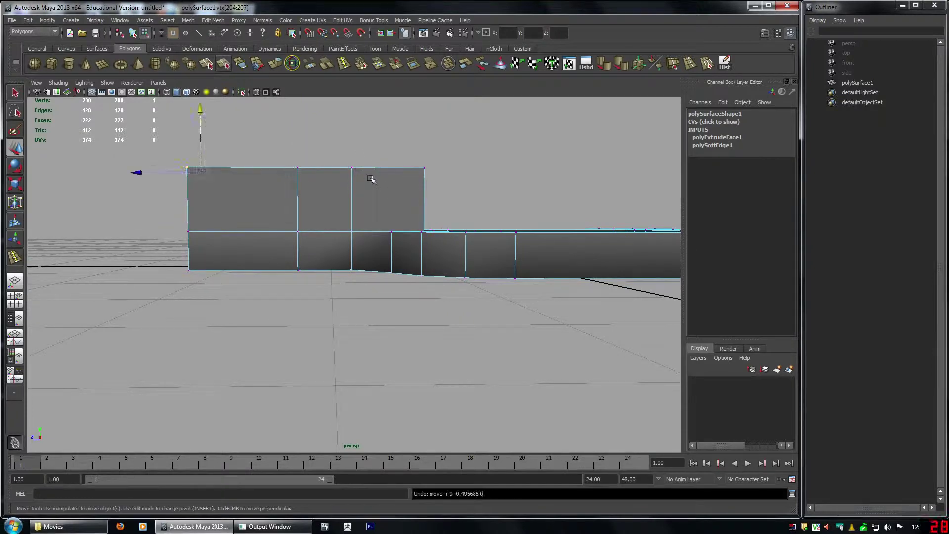
- Select all top vertices of the raised block and raise them slightly to about Y 1.044
alt+drag(404, 196, 381, 201)
right_drag(342, 197, 308, 194)
drag(93, 140, 480, 203)
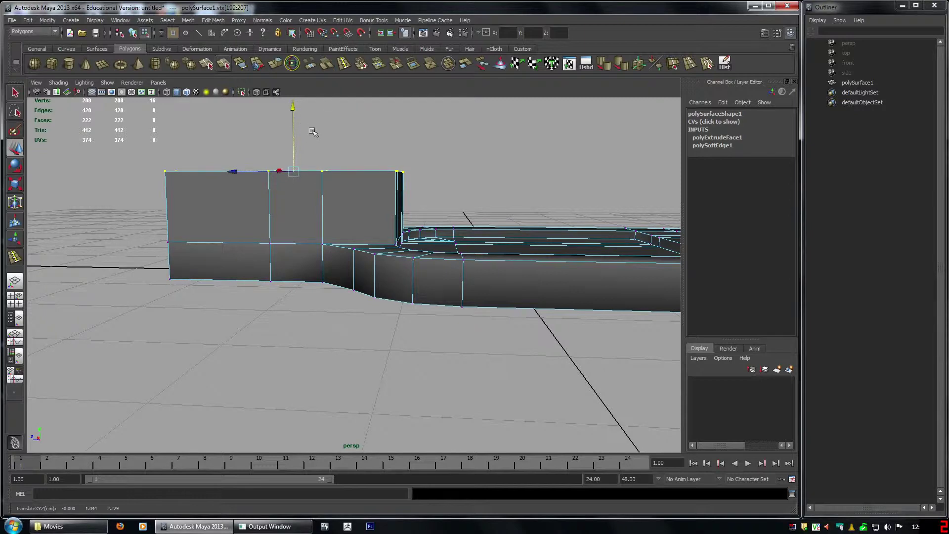
alt+drag(453, 207, 352, 189)
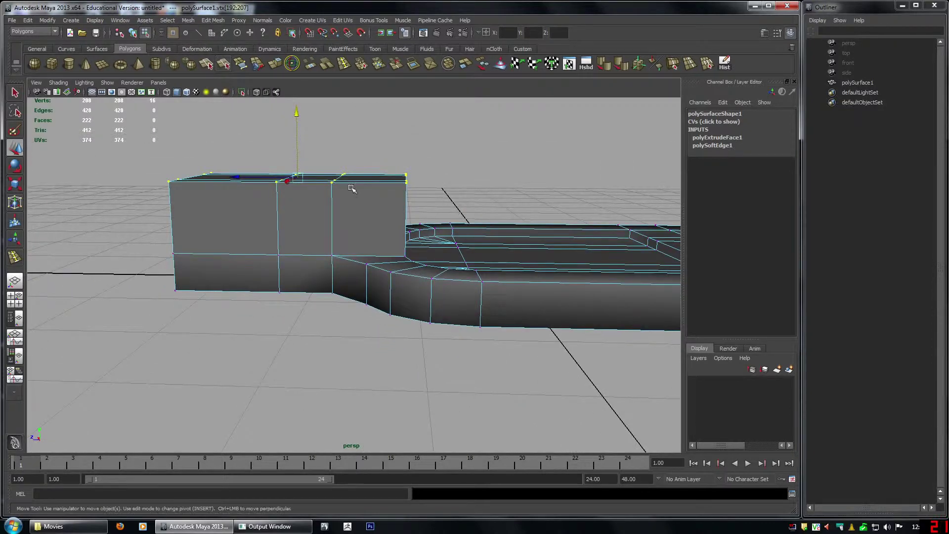
- Create a lattice deformer with 2 × 2 × 2 divisions around the block's selected top vertices
key(space)
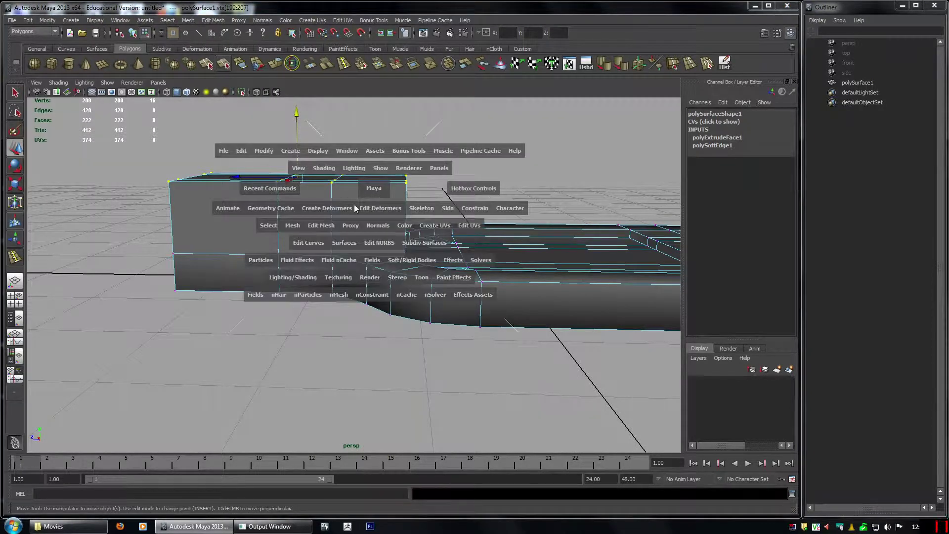
click(319, 208)
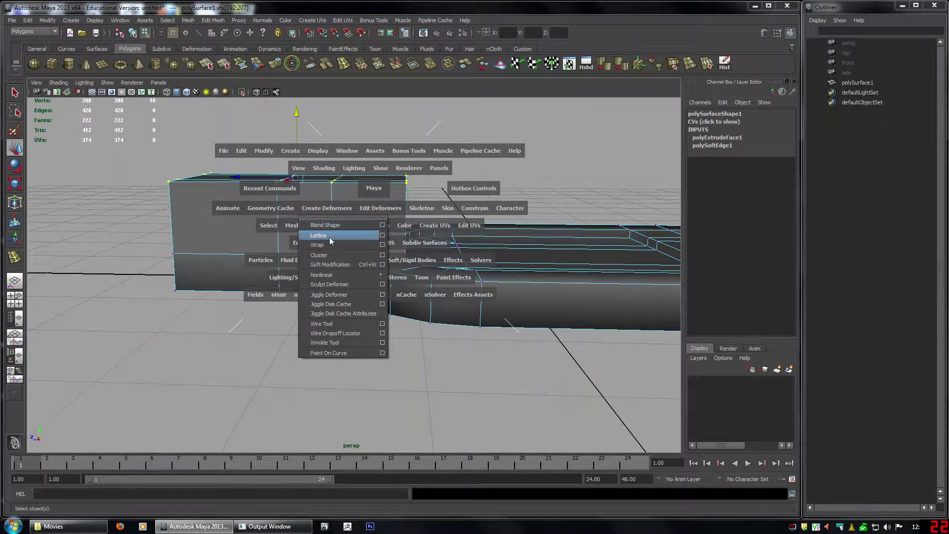
click(382, 236)
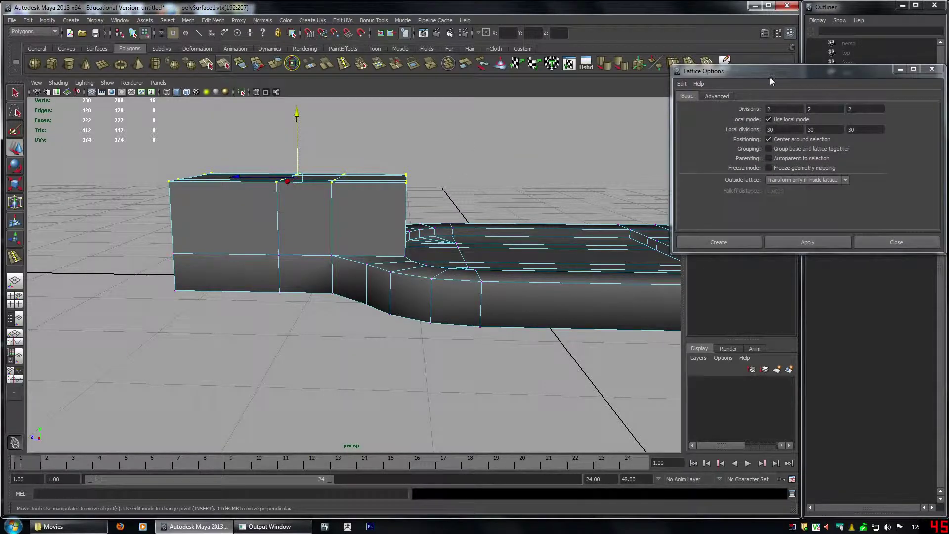
drag(770, 78, 452, 84)
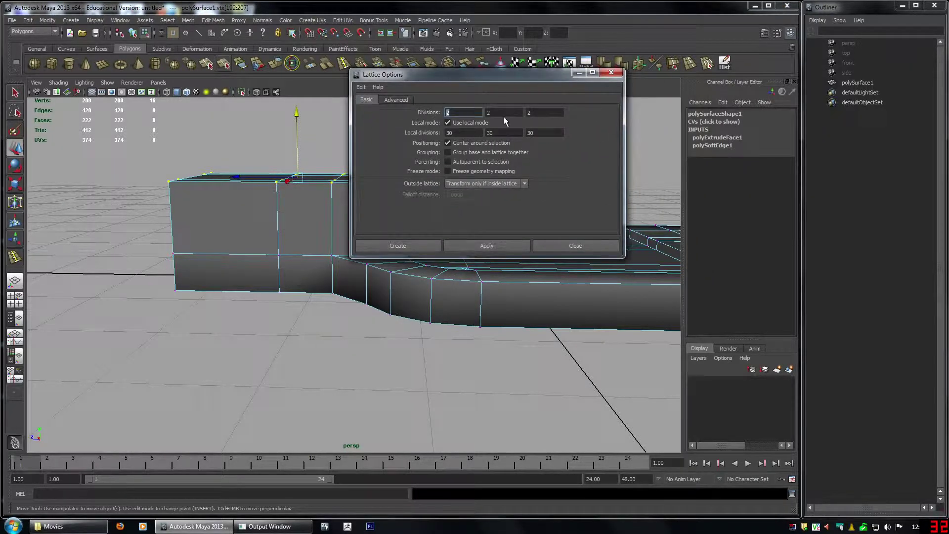
click(486, 246)
click(555, 247)
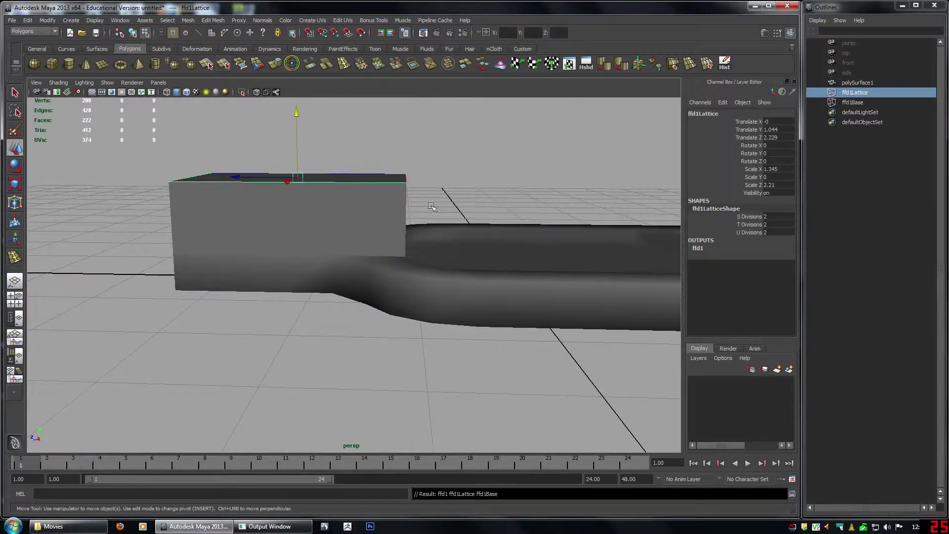
- Examine the lattice around the block's top in wireframe and shaded display
alt+drag(544, 247, 393, 217)
alt+drag(289, 205, 302, 210)
alt+right_drag(302, 210, 423, 277)
key(4)
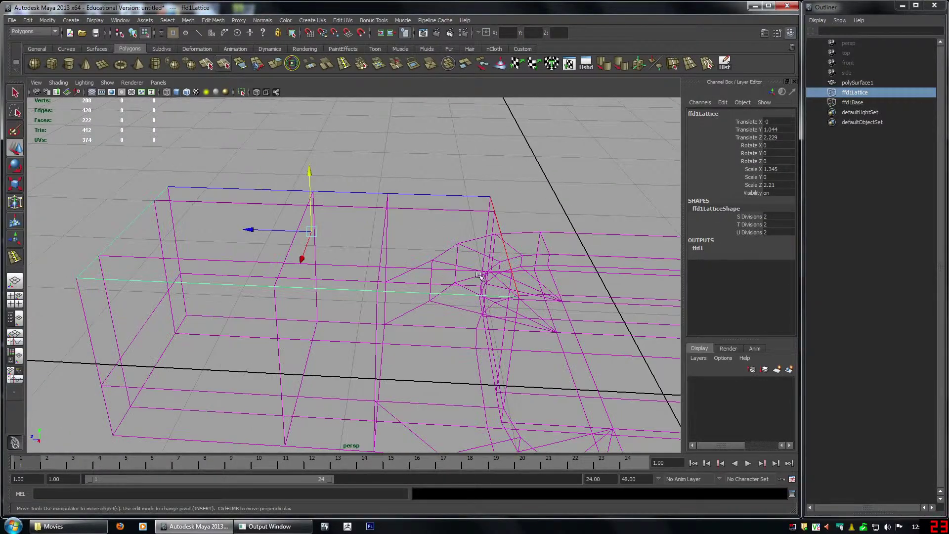
scroll(479, 266, down, 4)
key(5)
scroll(544, 280, down, 5)
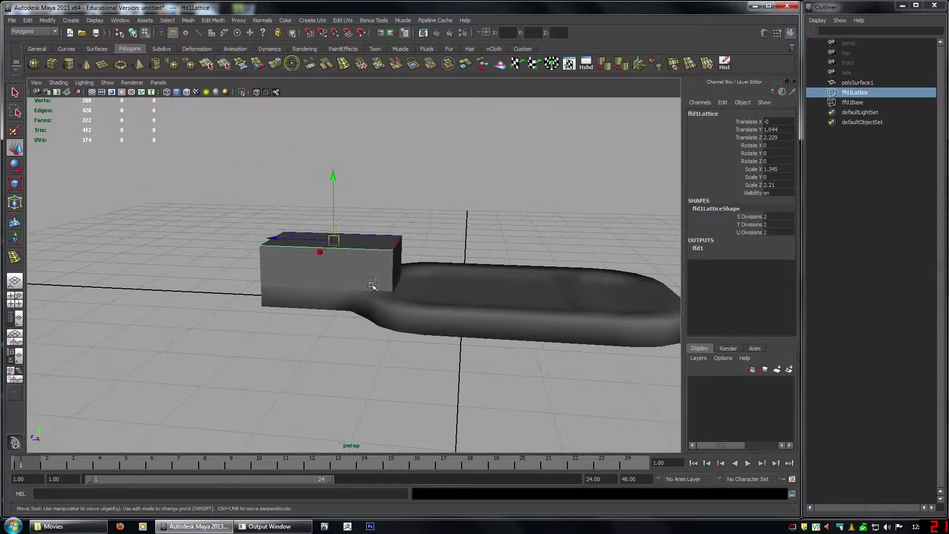
mouse_move(373, 283)
middle_down()
mouse_move(282, 244)
mouse_move(317, 221)
mouse_move(415, 267)
mouse_move(297, 262)
mouse_move(322, 271)
middle_up()
key(ctrl+z)
alt+drag(368, 267, 806, 206)
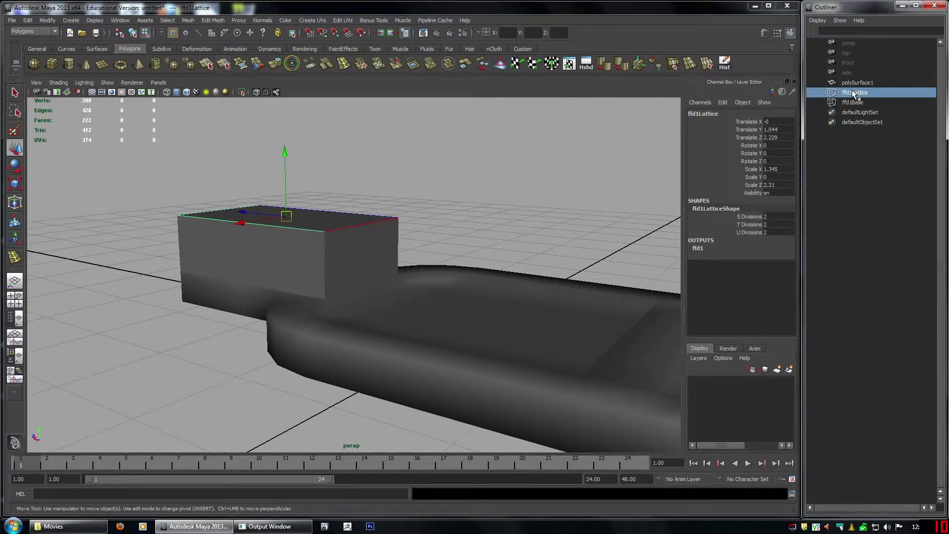
- Lower the lattice points at the block's outer end along Y to slope its whole top into a wedge
alt+drag(479, 138, 420, 141)
right_click(348, 143)
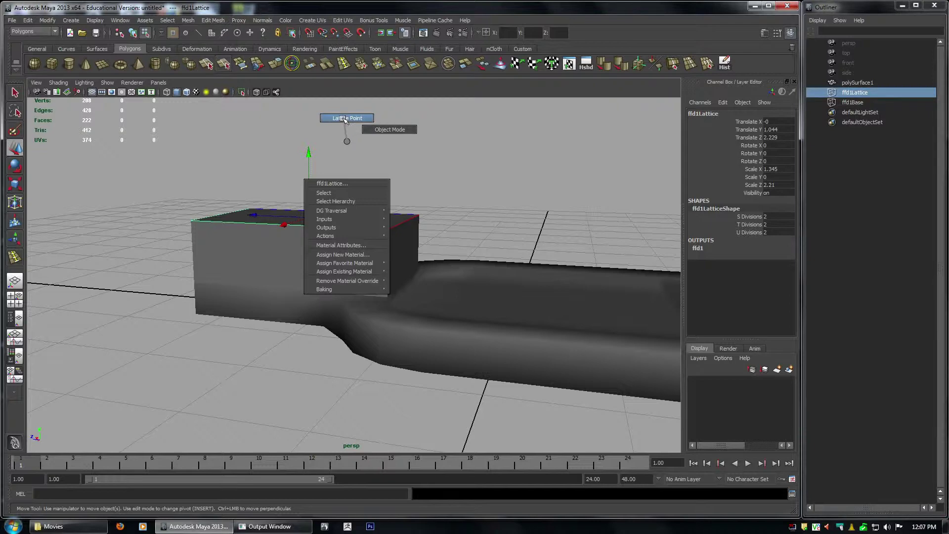
click(338, 117)
alt+drag(341, 149, 381, 170)
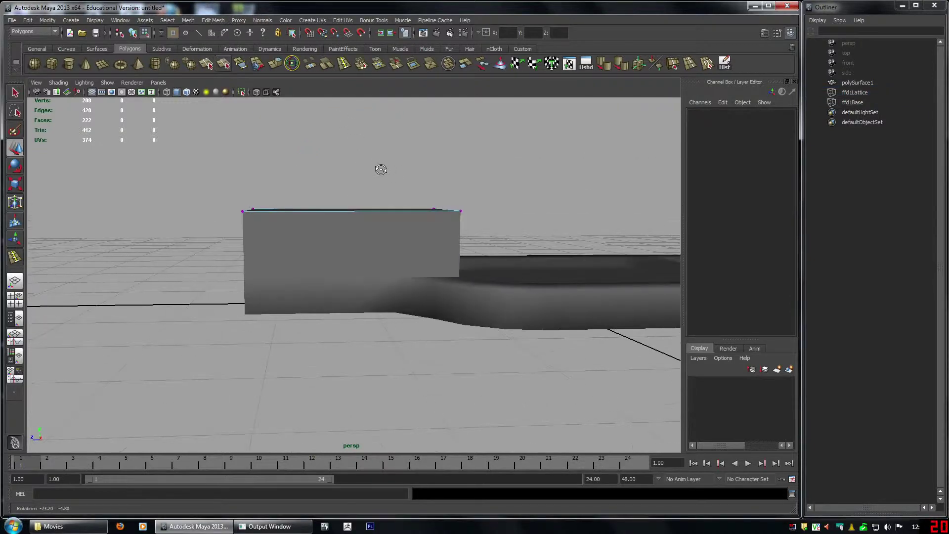
drag(296, 235, 395, 246)
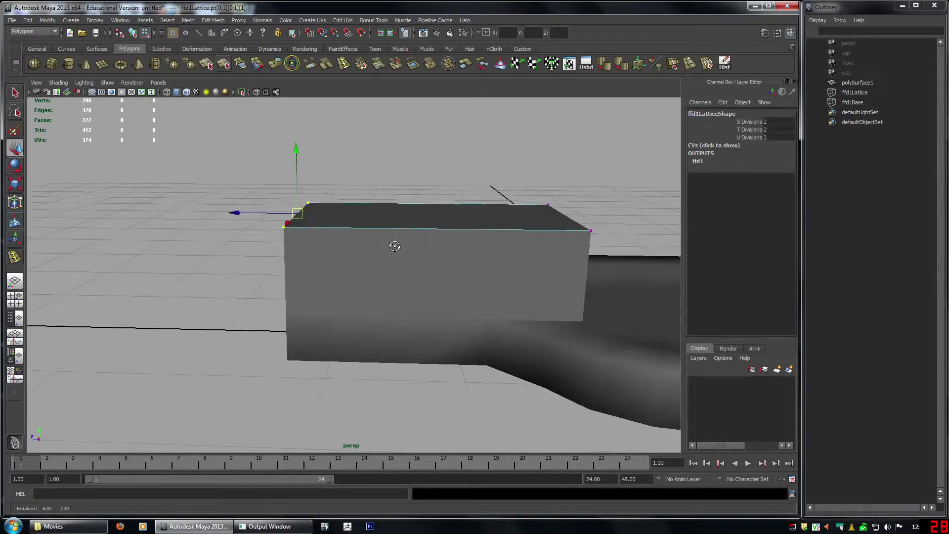
alt+drag(339, 214, 346, 227)
mouse_move(290, 132)
mouse_down()
mouse_move(287, 188)
mouse_move(292, 145)
mouse_move(307, 206)
mouse_move(307, 170)
mouse_move(306, 193)
mouse_move(369, 214)
mouse_move(343, 197)
mouse_move(473, 228)
mouse_move(485, 220)
mouse_move(435, 220)
mouse_move(442, 216)
mouse_up()
key(4)
key(5)
alt+drag(337, 188, 460, 255)
- Select the panel as an object and delete its construction history to bake in the lattice deformation
click(436, 259)
key(F8)
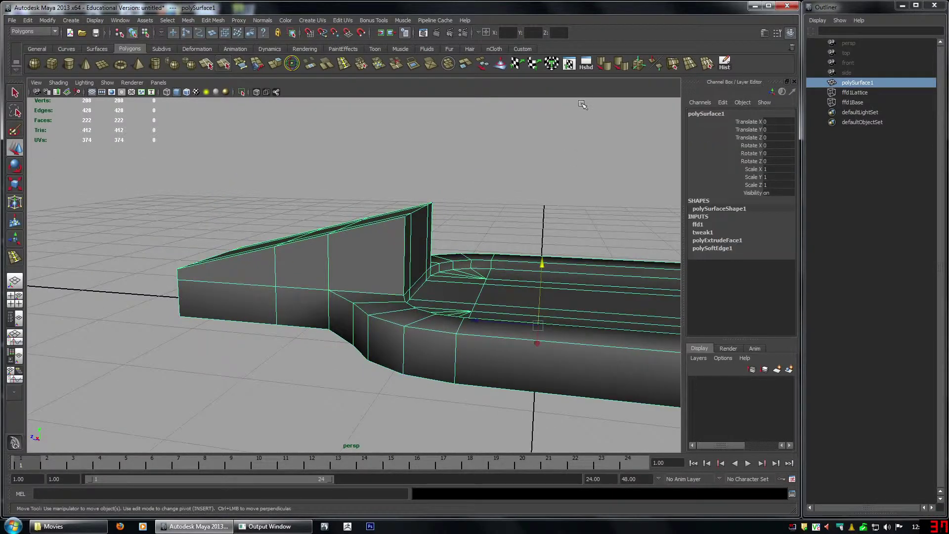
alt+drag(460, 204, 499, 212)
click(725, 64)
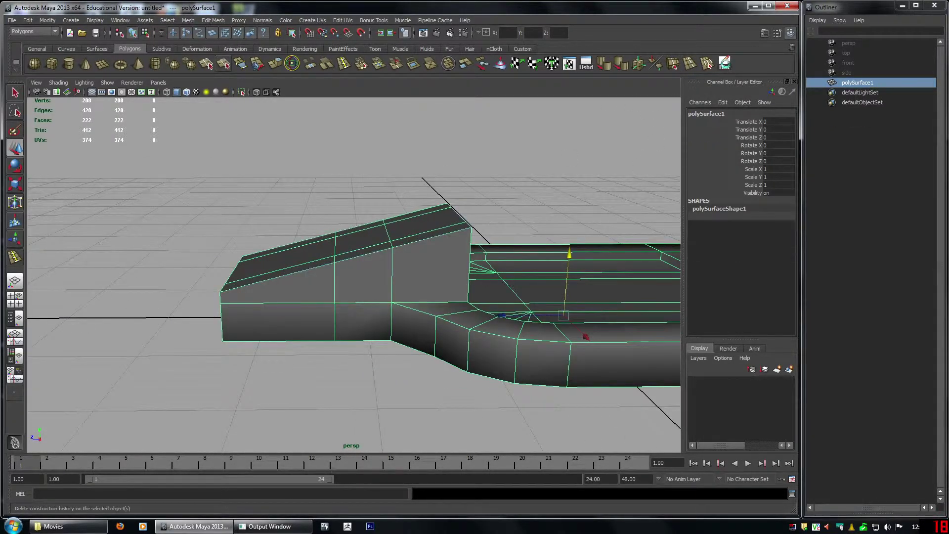
- Soften all edges of the panel with the wedge-shaped neck and check its underside and top
alt+right_drag(541, 268, 461, 236)
alt+middle_drag(461, 237, 277, 213)
alt+right_drag(277, 212, 312, 217)
alt+drag(212, 269, 136, 289)
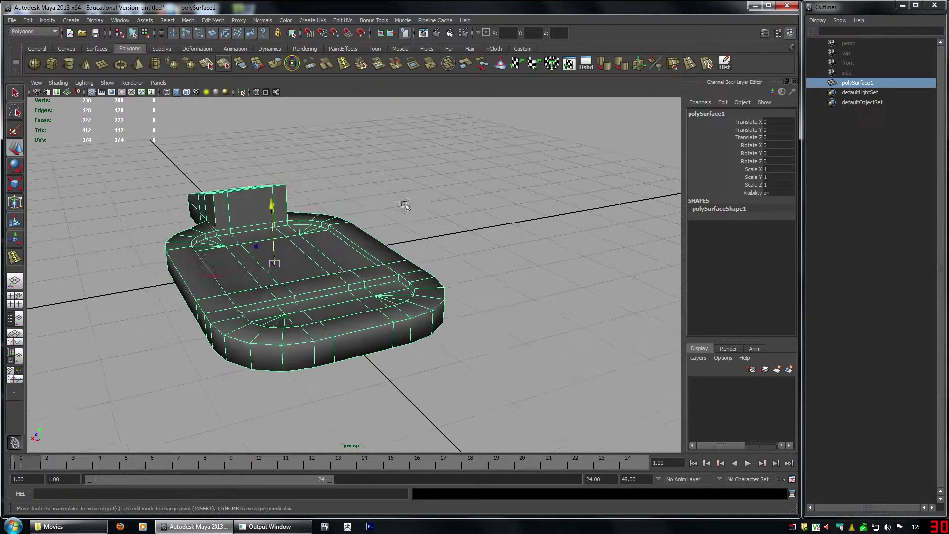
click(138, 289)
alt+drag(299, 284, 396, 250)
click(396, 253)
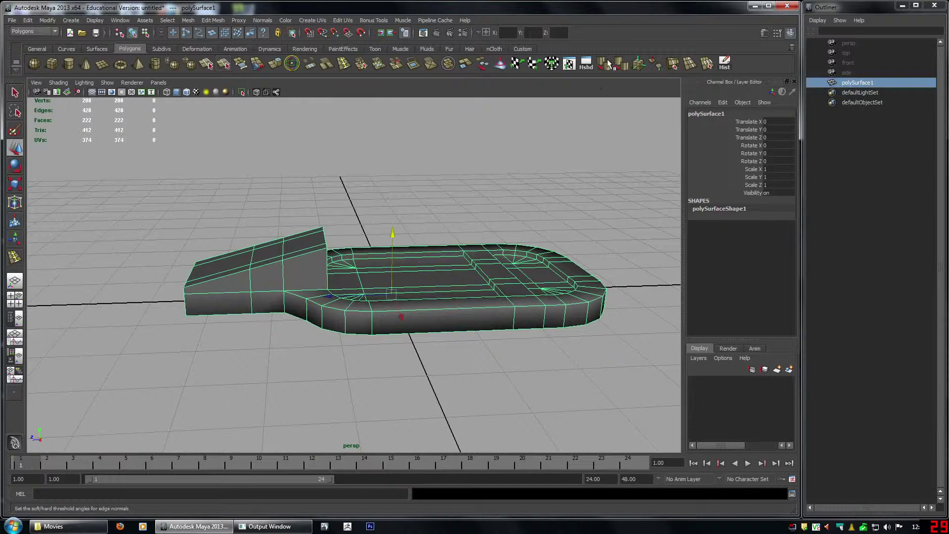
click(607, 63)
click(475, 197)
mouse_move(332, 271)
alt+mouse_down()
mouse_move(496, 287)
mouse_move(387, 380)
mouse_move(391, 290)
mouse_move(429, 284)
alt+mouse_up()
click(391, 290)
alt+drag(368, 280, 420, 250)
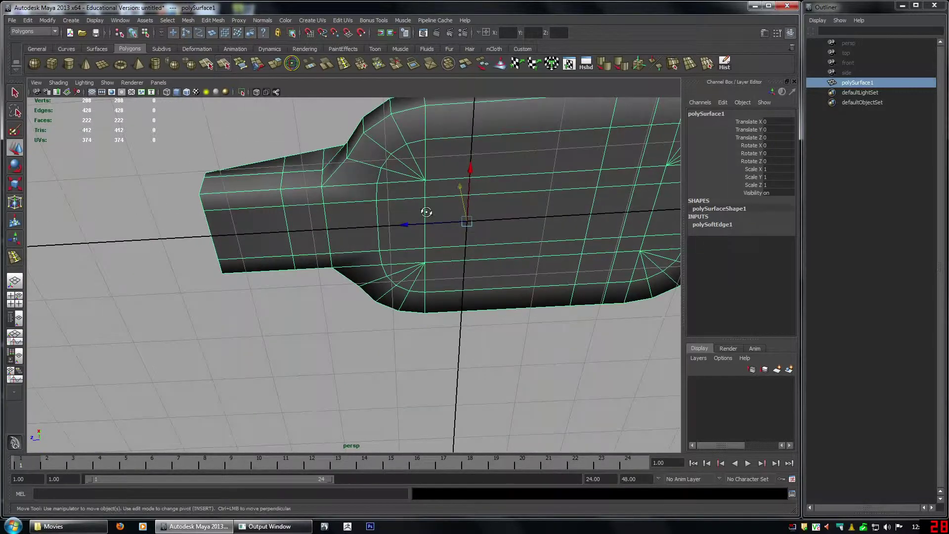
alt+right_drag(427, 212, 336, 201)
alt+drag(448, 200, 359, 188)
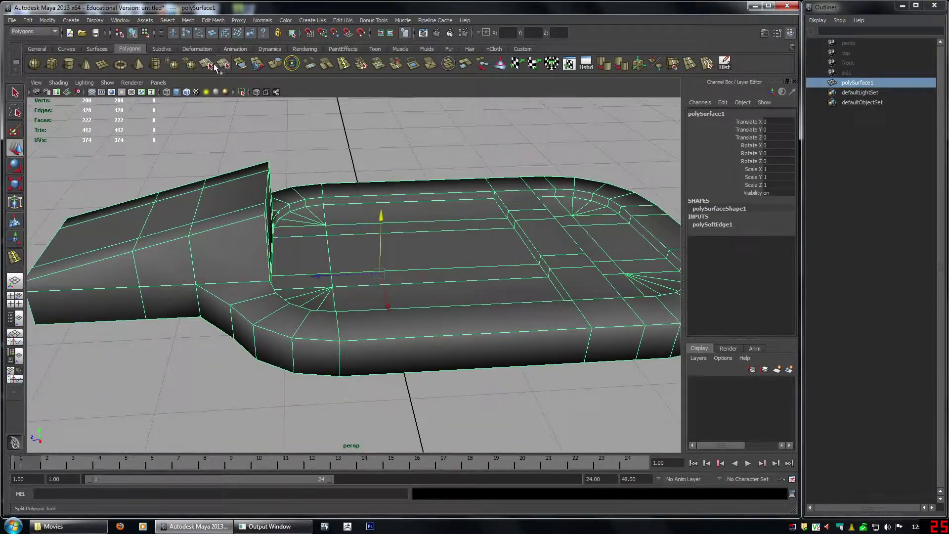
- Start the Insert Edge Loop tool on the panel with its position set to equal distance from edge
click(344, 64)
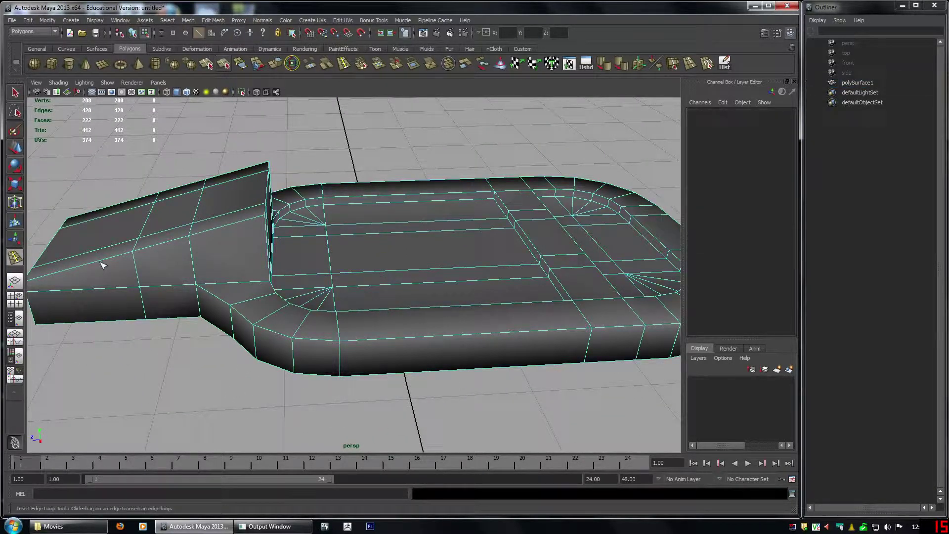
double_click(22, 257)
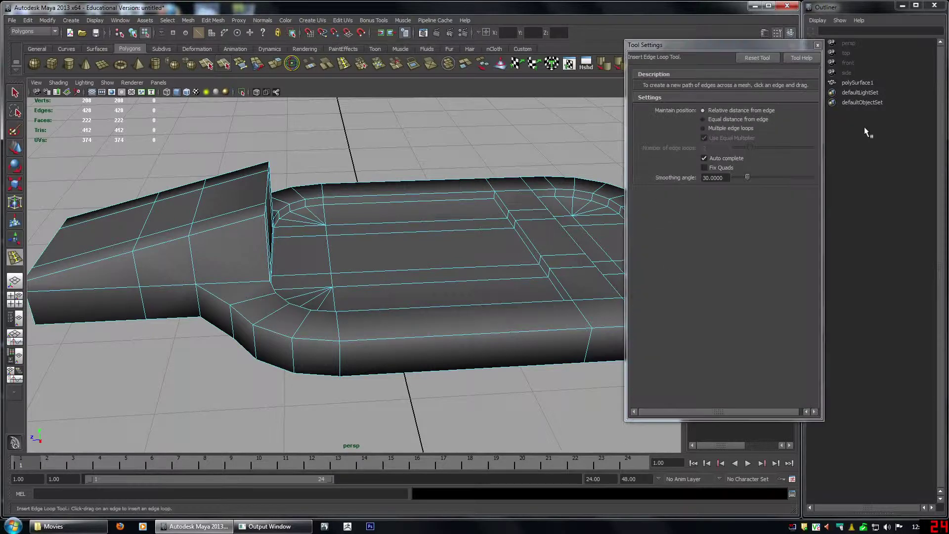
click(726, 119)
alt+drag(423, 238, 736, 193)
alt+drag(525, 275, 398, 272)
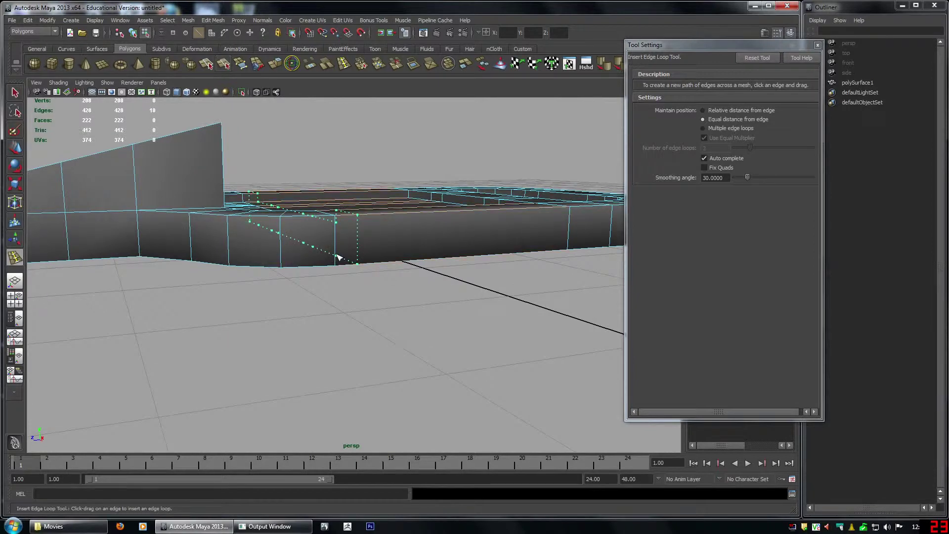
drag(335, 259, 336, 258)
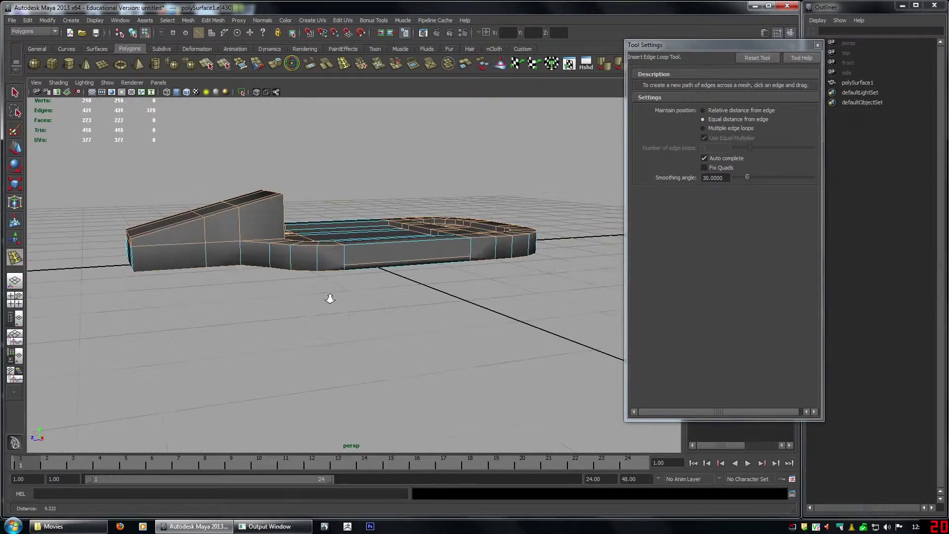
scroll(330, 299, down, 4)
key(ctrl+z)
key(ctrl+z)
key(ctrl+z)
- Insert two edge loops around the panel's outer side wall, one close to its lower edge and one close to its upper edge
scroll(488, 390, up, 6)
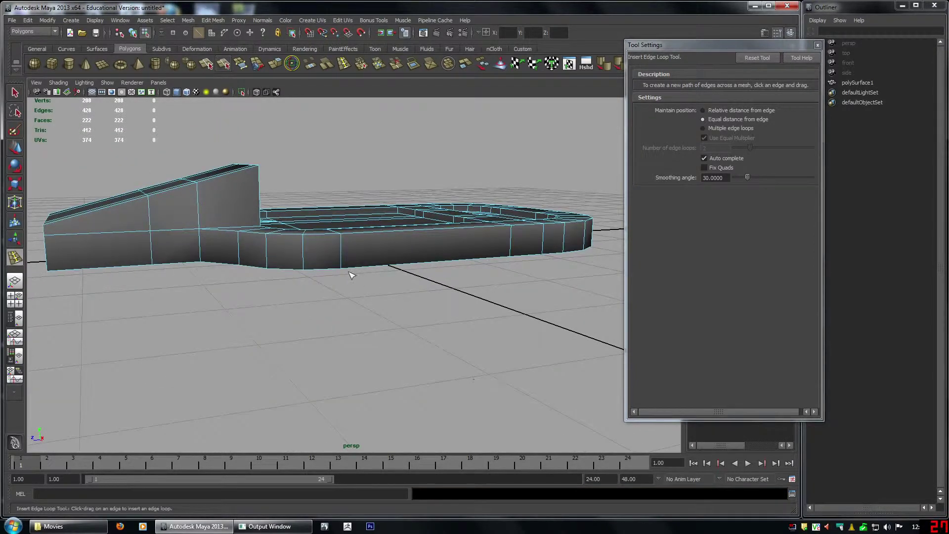
drag(344, 261, 345, 245)
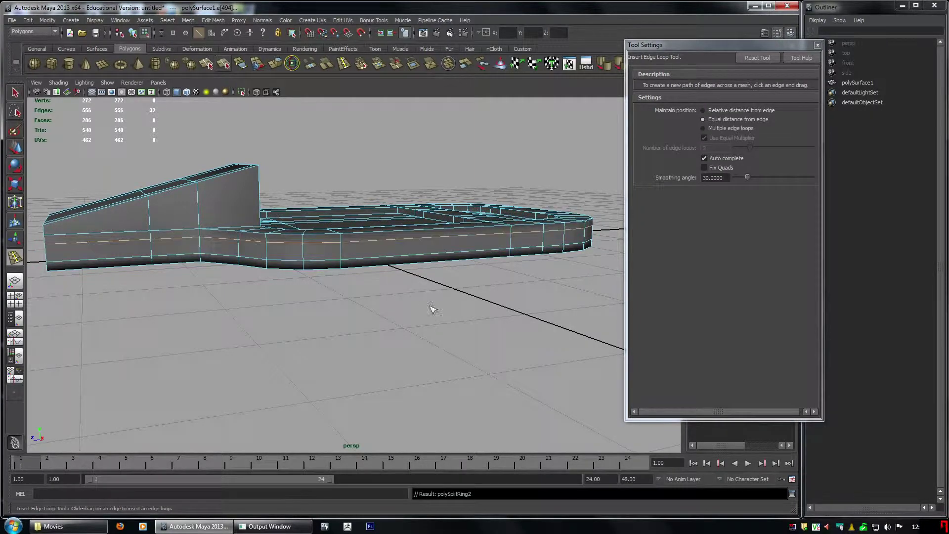
alt+drag(432, 309, 293, 220)
- Preview the panel smoothed without its wireframe, then return it to the unsmoothed display
key(2)
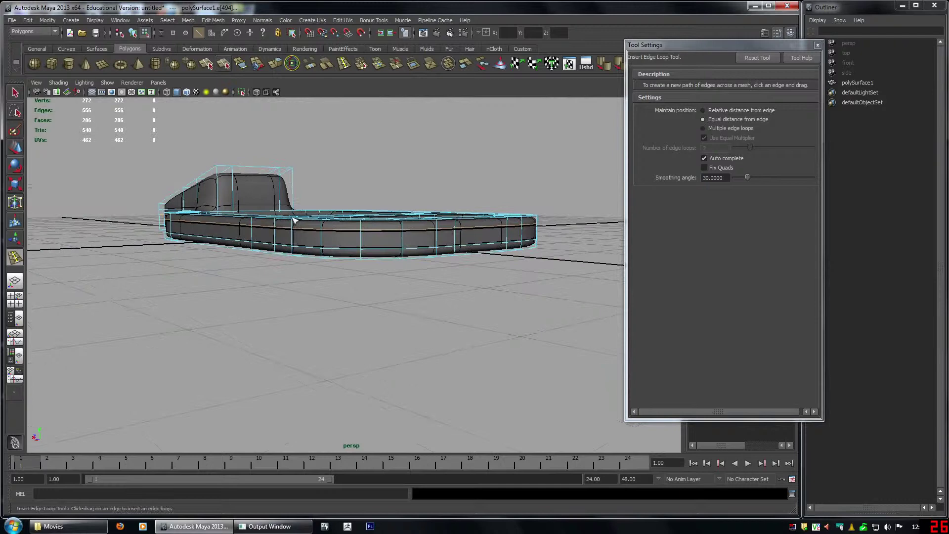
key(w)
key(F8)
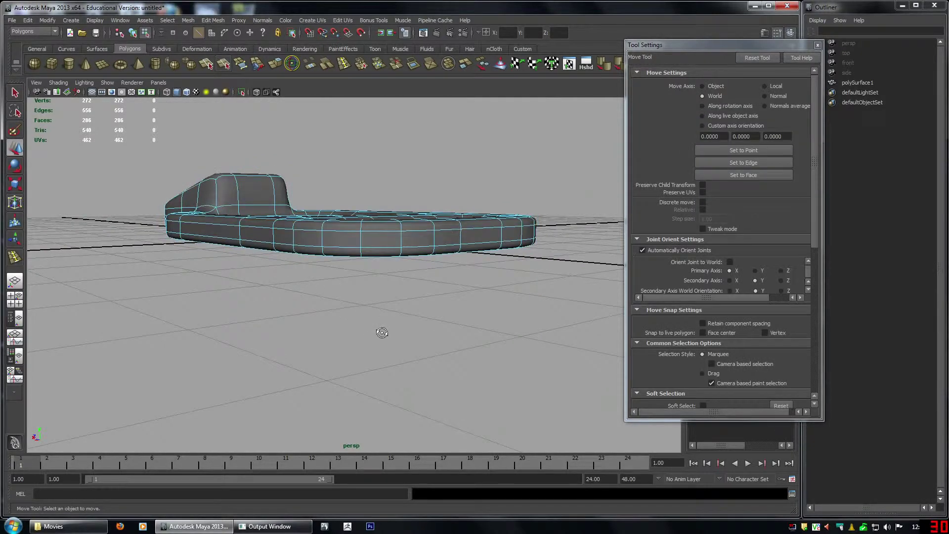
alt+drag(381, 328, 460, 340)
click(398, 332)
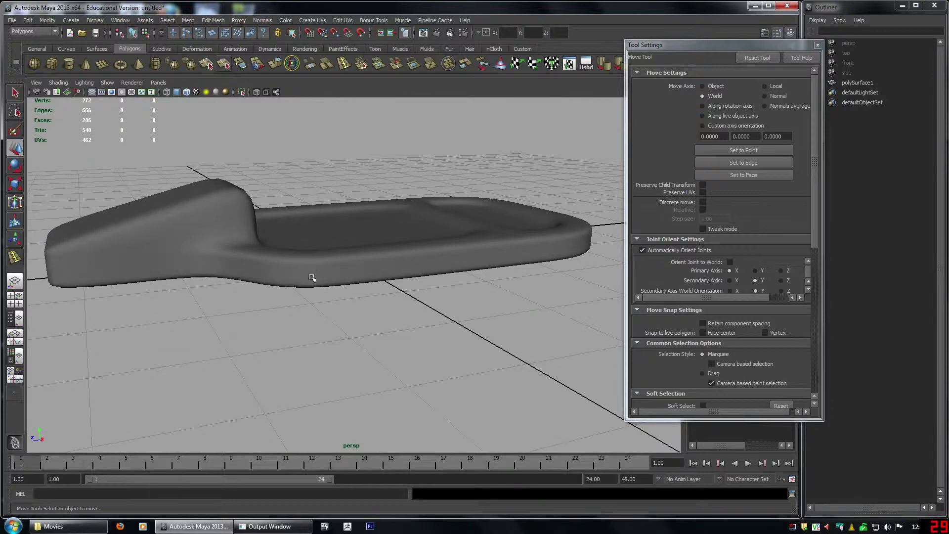
click(348, 282)
key(1)
- Insert an edge loop around the wedge close to its outer end, with the loop position set to relative distance from edge
alt+drag(282, 282, 267, 281)
key(y)
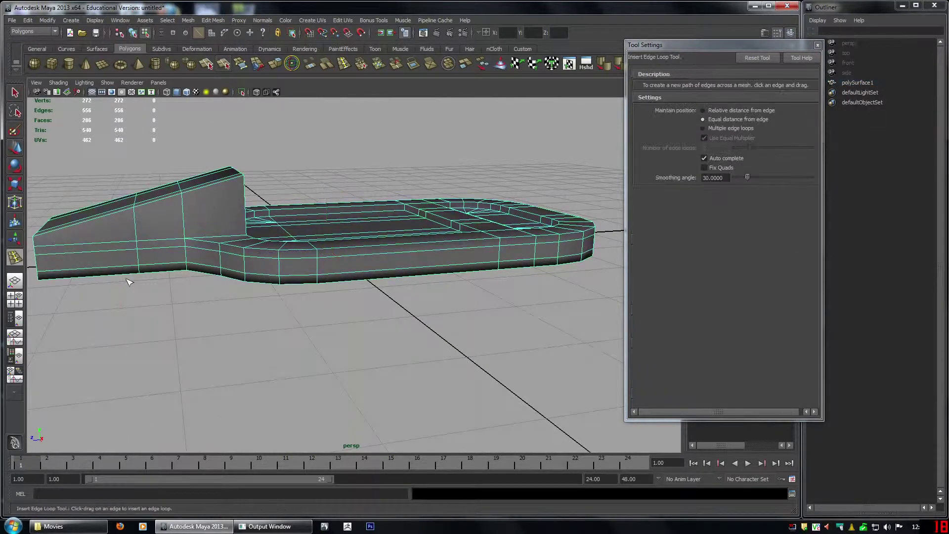
alt+middle_drag(129, 282, 271, 268)
alt+drag(281, 247, 279, 237)
alt+right_drag(280, 237, 298, 265)
alt+middle_drag(299, 265, 308, 312)
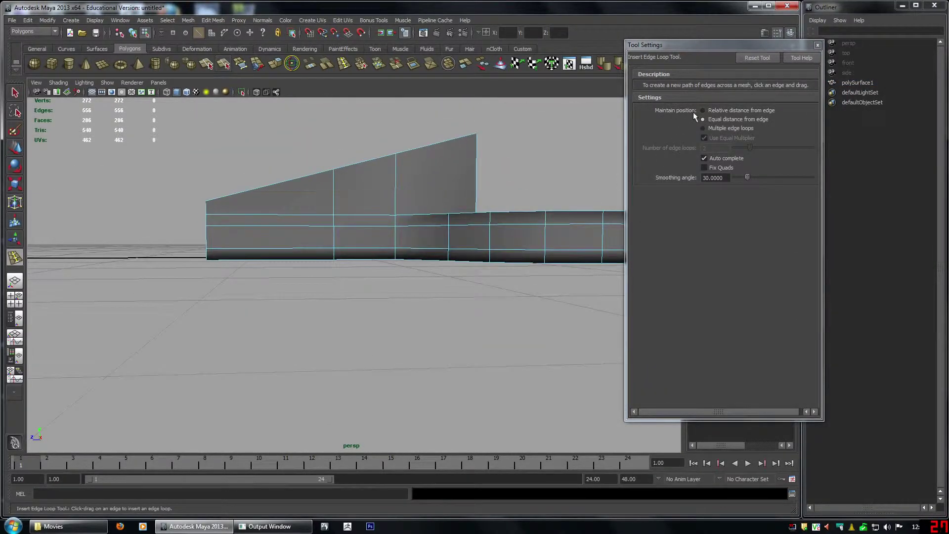
click(732, 112)
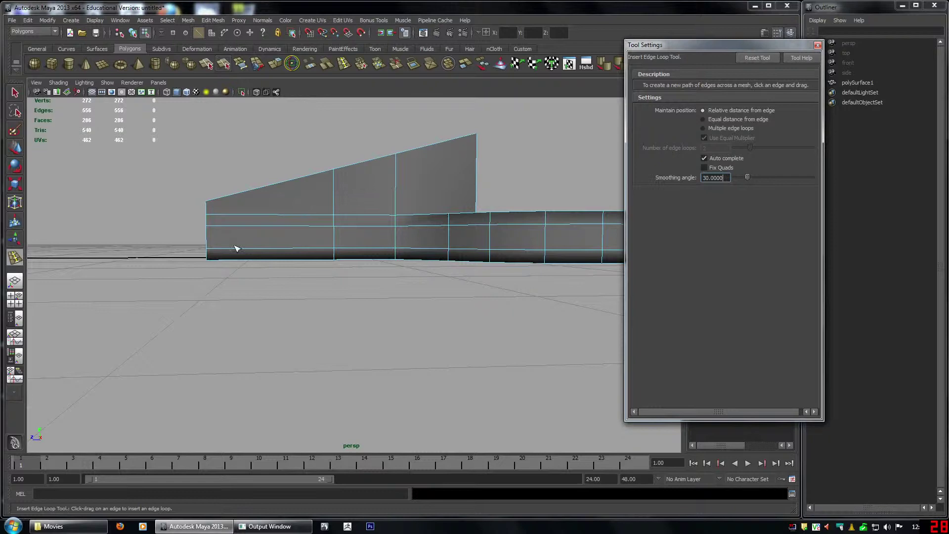
alt+drag(263, 248, 302, 233)
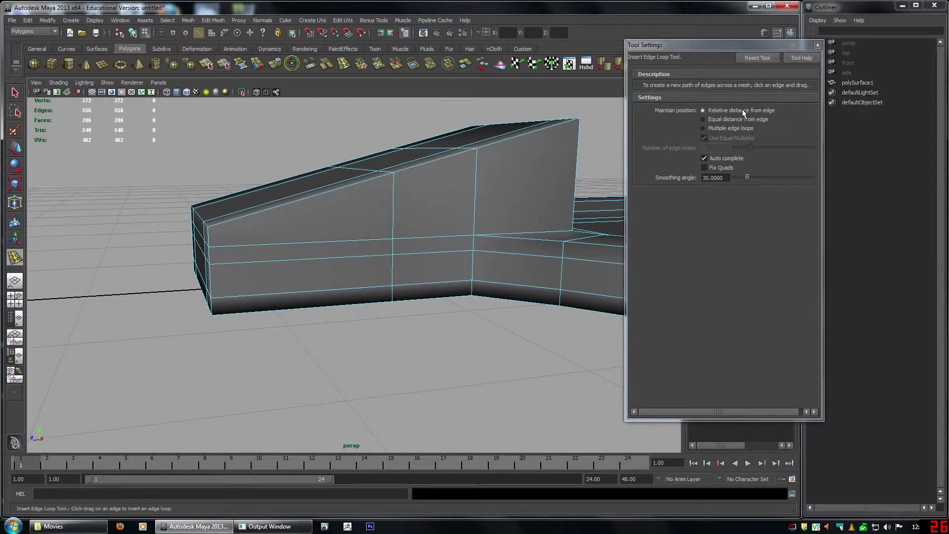
alt+drag(449, 203, 443, 203)
drag(201, 246, 206, 246)
alt+drag(207, 247, 329, 337)
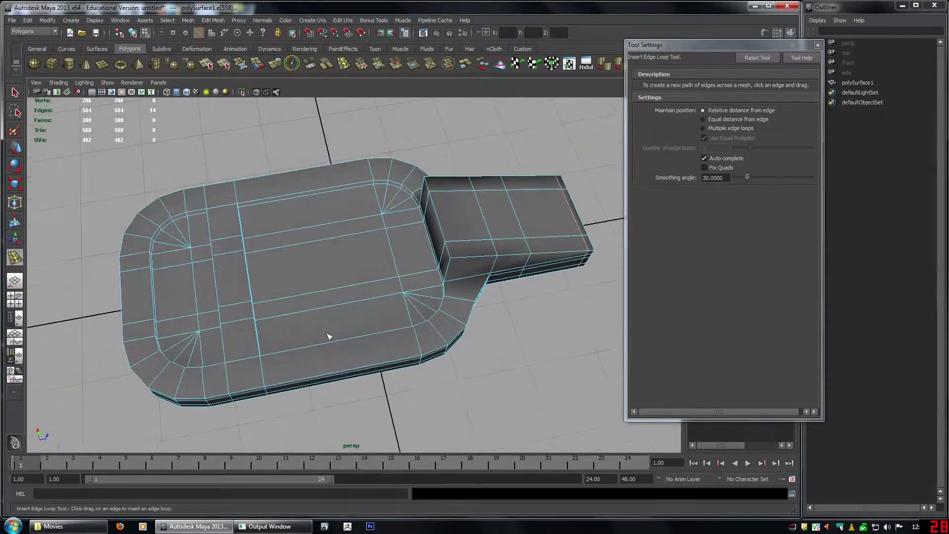
- Using equal distance from edge, insert two edge loops on the panel's top rim, near the recess edge and near the outer edge
click(717, 117)
scroll(424, 276, up, 5)
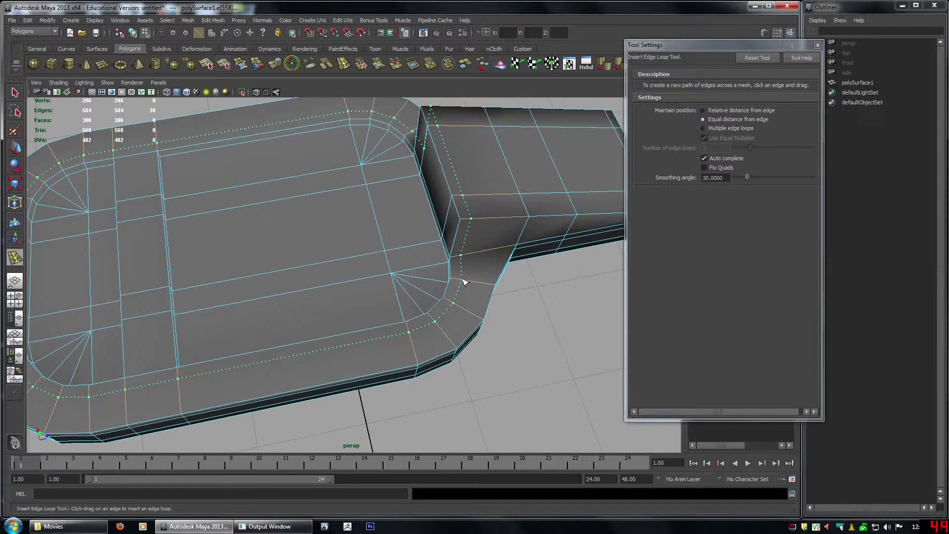
drag(465, 281, 487, 285)
alt+drag(432, 324, 424, 298)
alt+right_drag(424, 298, 252, 282)
alt+middle_drag(252, 282, 413, 293)
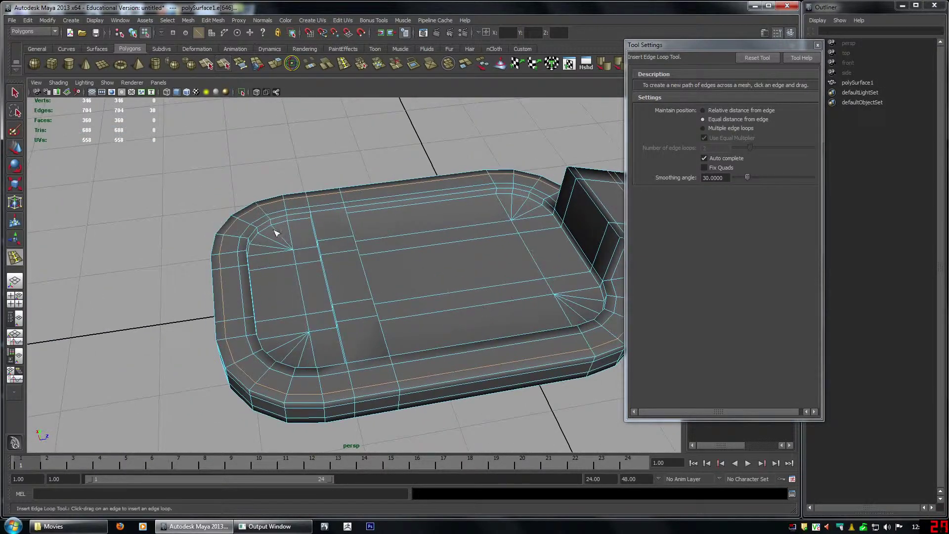
- Insert an edge loop around the panel's underside close to its outer edge
alt+drag(375, 383, 397, 300)
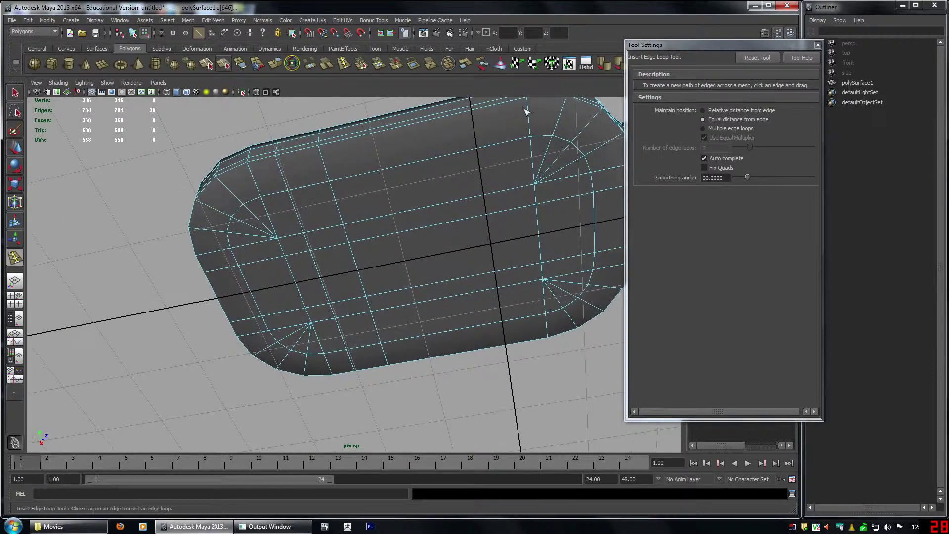
alt+middle_drag(612, 220, 454, 212)
drag(431, 188, 434, 184)
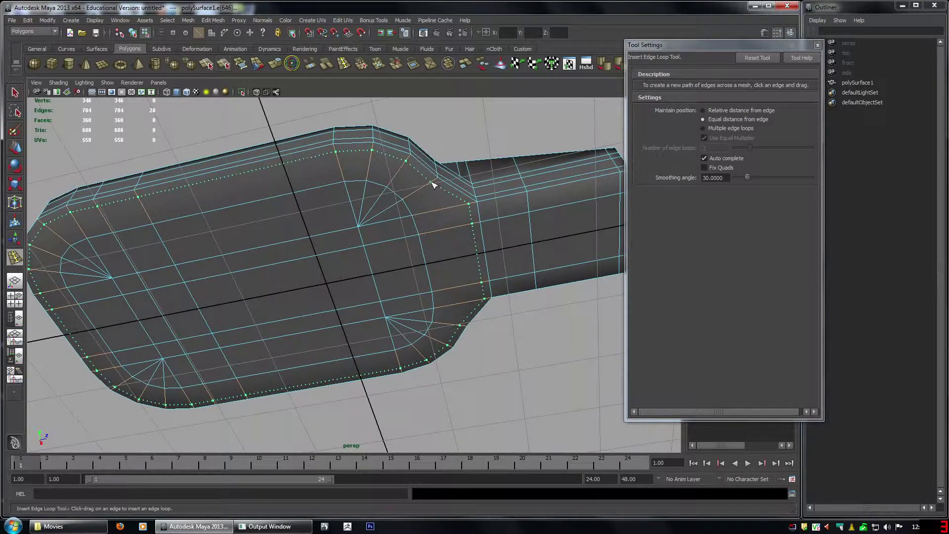
drag(431, 185, 432, 185)
alt+drag(431, 185, 419, 298)
alt+drag(126, 235, 292, 275)
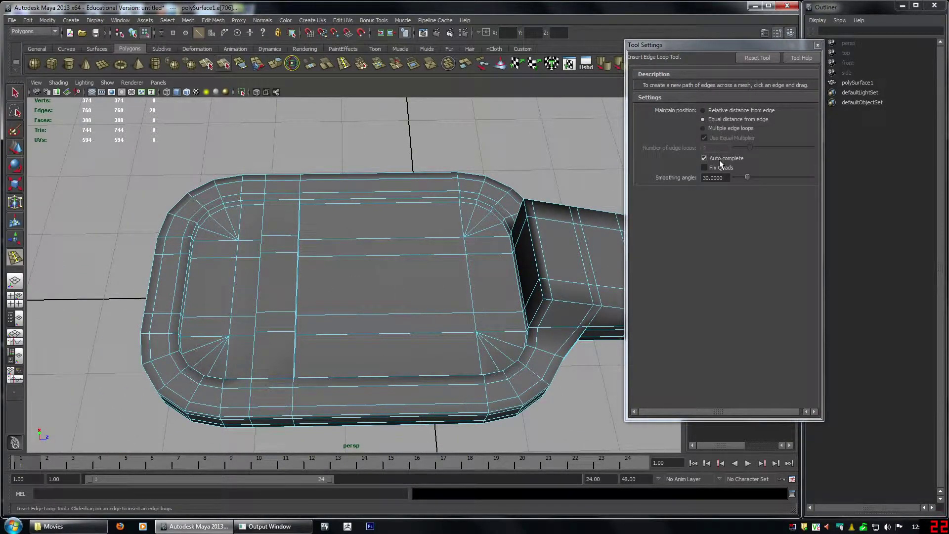
click(720, 157)
alt+middle_drag(222, 275, 280, 270)
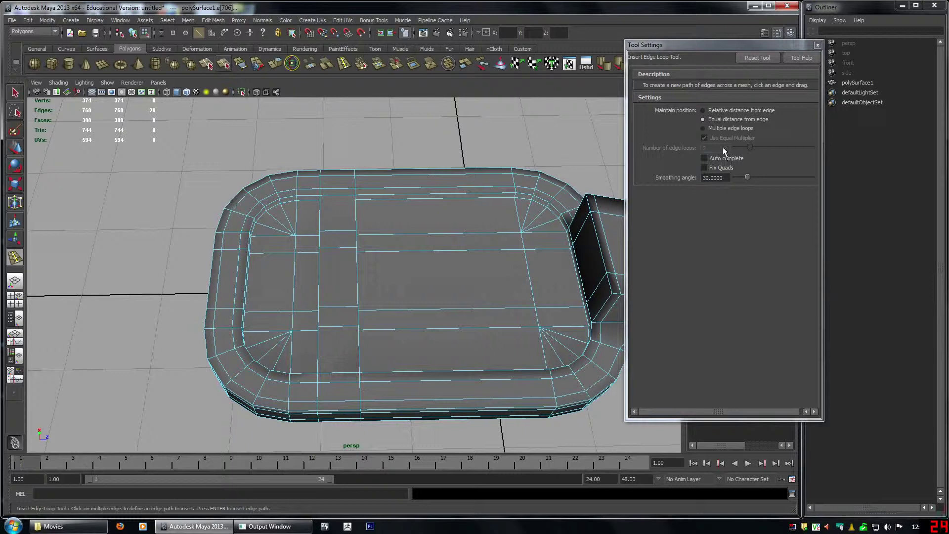
click(720, 158)
alt+drag(367, 205, 319, 193)
key(ctrl+z)
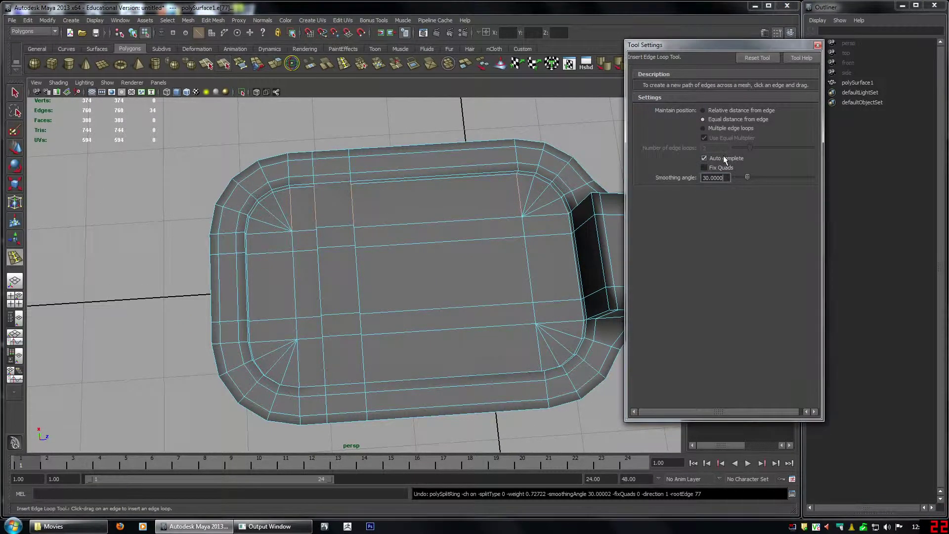
- Turn off Auto complete and begin an edge path in the recess along one long side, around a corner and across the free end
click(723, 157)
alt+right_drag(366, 254, 385, 254)
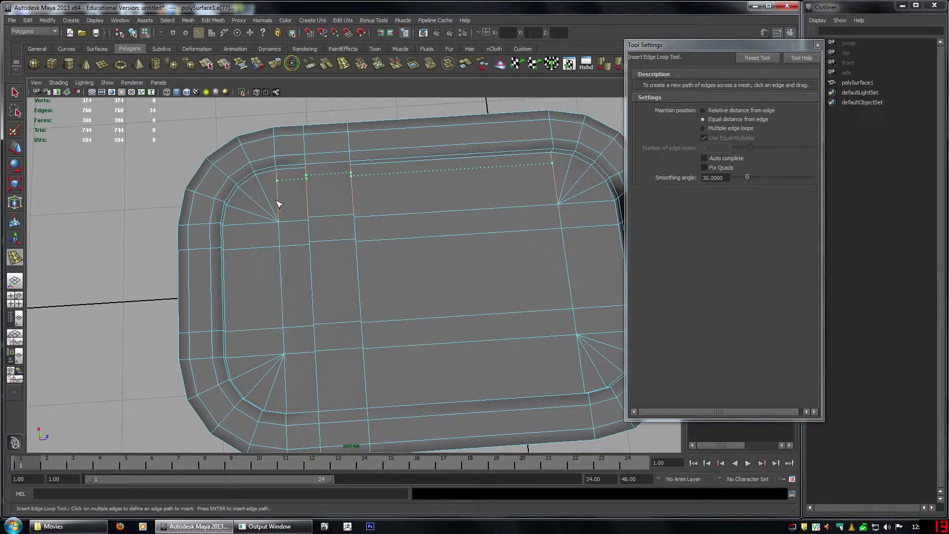
click(243, 209)
click(241, 224)
click(239, 248)
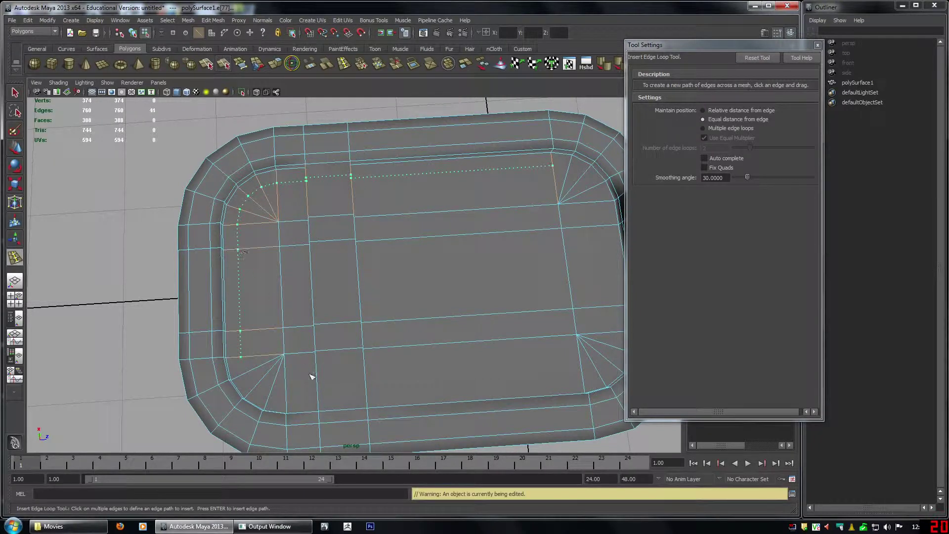
- Extend the edge path around the free end's other corner and along the recess's second long side
alt+middle_drag(309, 372, 309, 313)
click(241, 296)
click(256, 325)
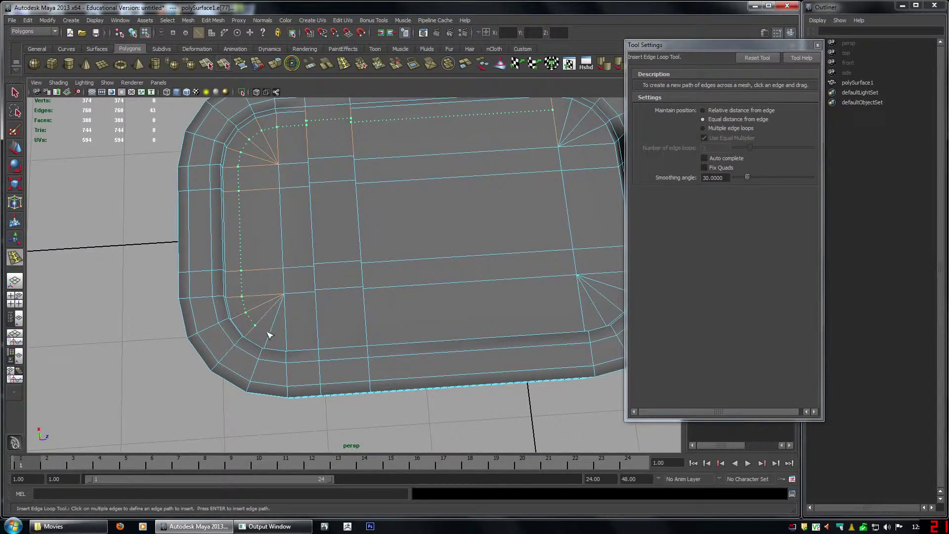
click(287, 335)
click(580, 316)
- Continue the edge path around both recess corners at the wedge end and complete the insertion as a closed loop
alt+middle_drag(568, 314, 354, 311)
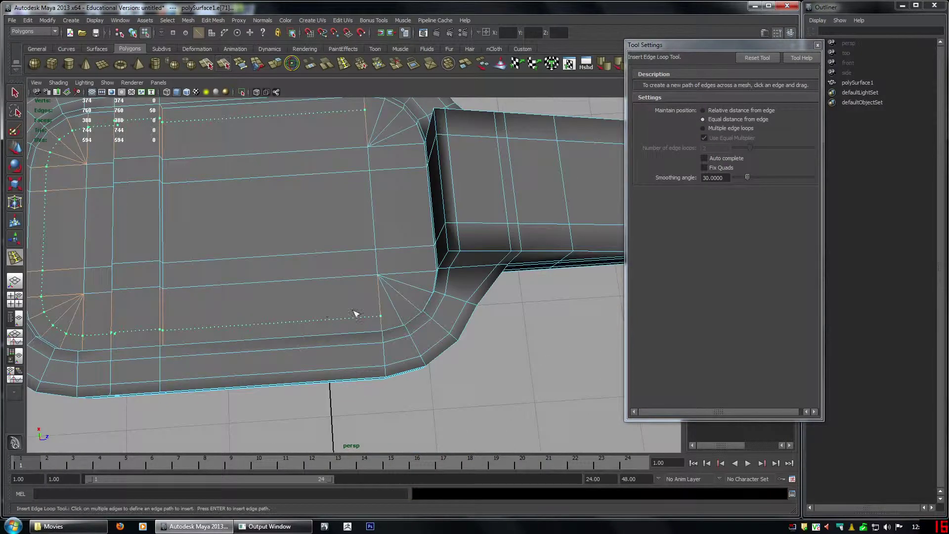
click(396, 312)
click(409, 302)
click(418, 291)
click(419, 272)
alt+middle_drag(434, 197, 455, 272)
click(426, 216)
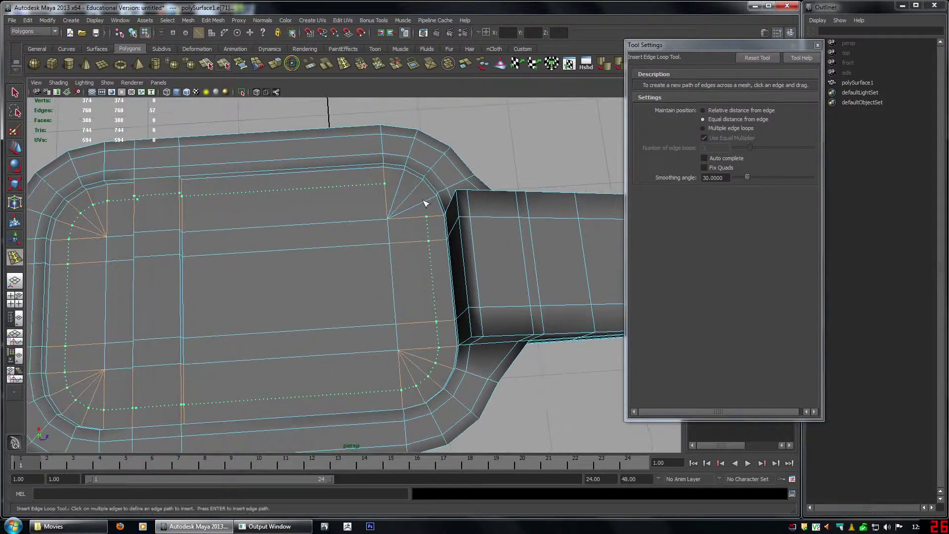
click(421, 203)
click(406, 177)
drag(403, 175, 402, 177)
key(Return)
- Examine the panel in smoothed object display, then return it to the unsmoothed display
key(w)
alt+drag(240, 254, 386, 241)
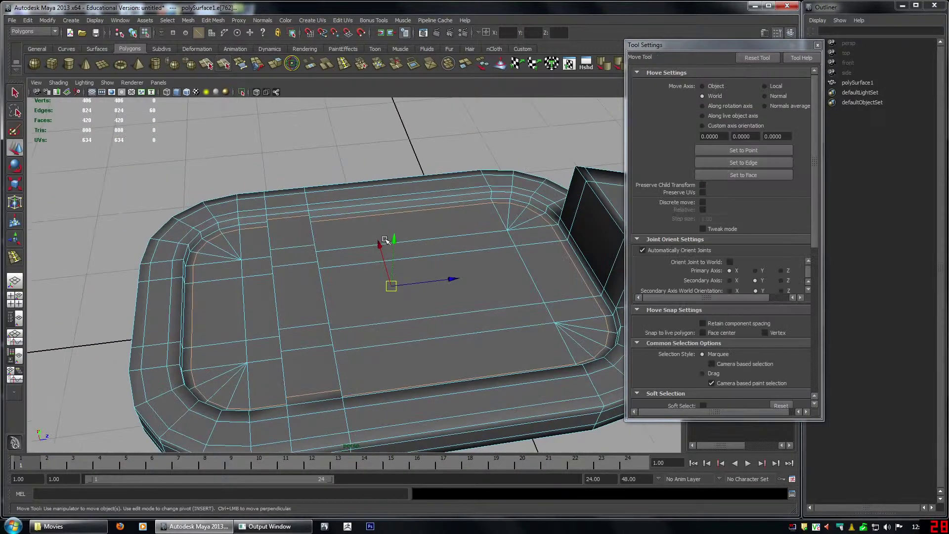
key(F8)
click(336, 132)
alt+drag(467, 276, 351, 224)
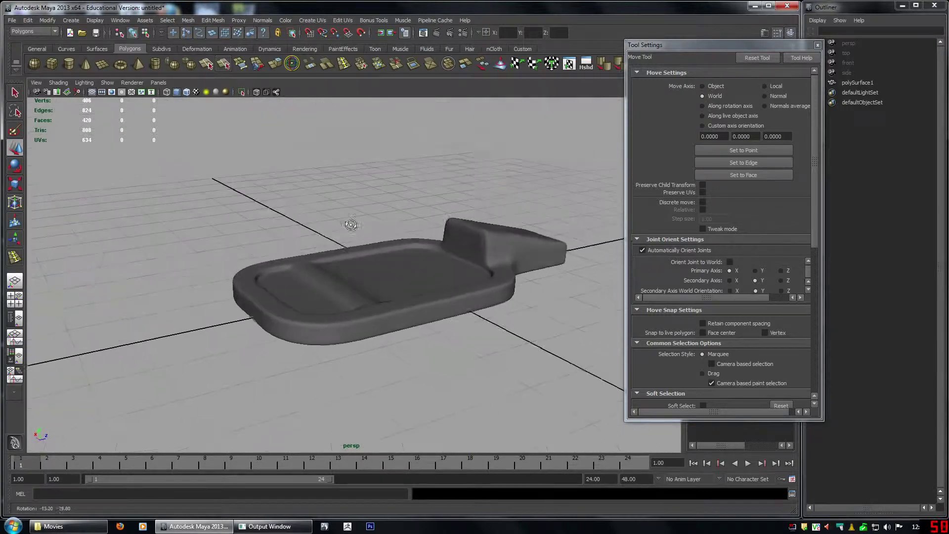
click(409, 267)
key(1)
- Try to shift the vertices at the panel's free end along its length
alt+drag(408, 267, 371, 320)
right_drag(360, 267, 324, 267)
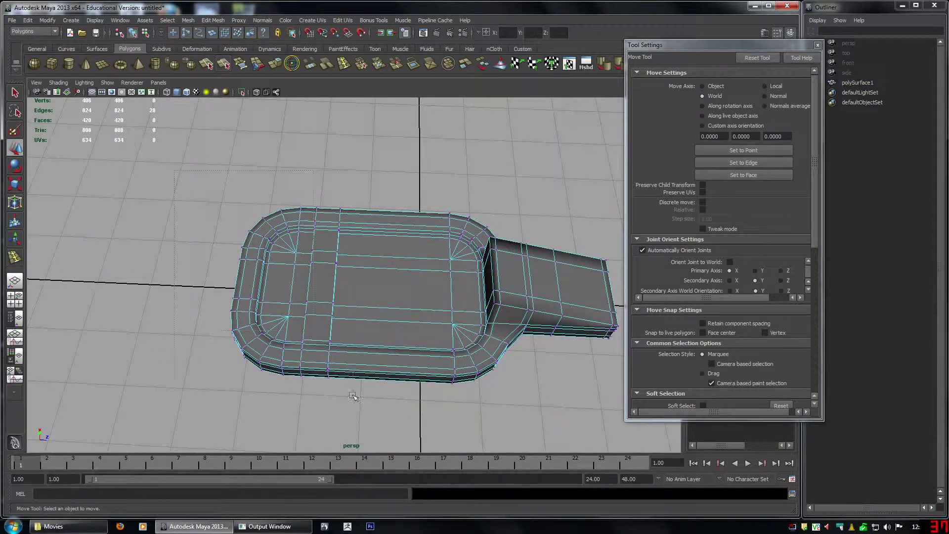
drag(365, 416, 207, 183)
alt+drag(314, 326, 356, 337)
drag(352, 289, 335, 298)
key(F8)
alt+drag(384, 214, 449, 339)
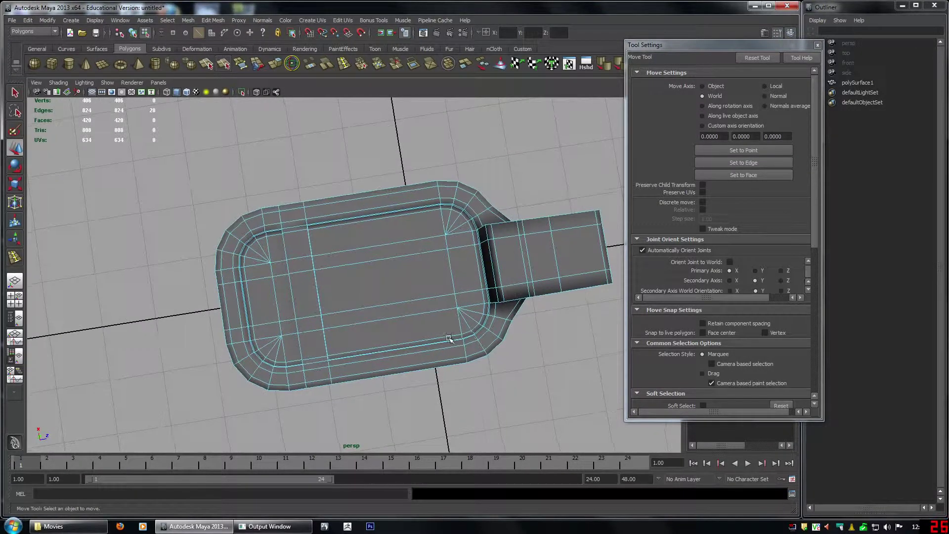
- Select the edges of one lengthwise half of the panel and wedge in the top view, then return to the perspective view
key(space)
key(space)
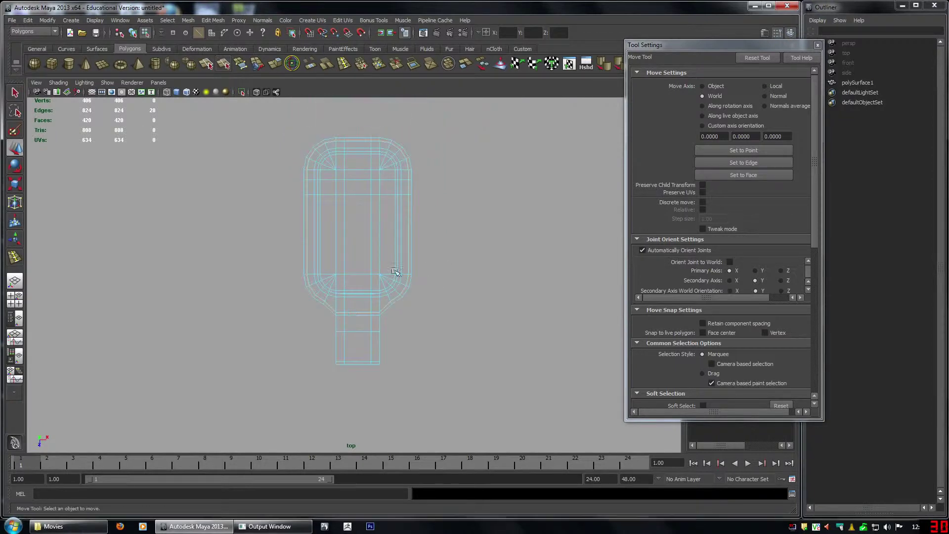
right_drag(383, 173, 366, 176)
drag(360, 126, 445, 301)
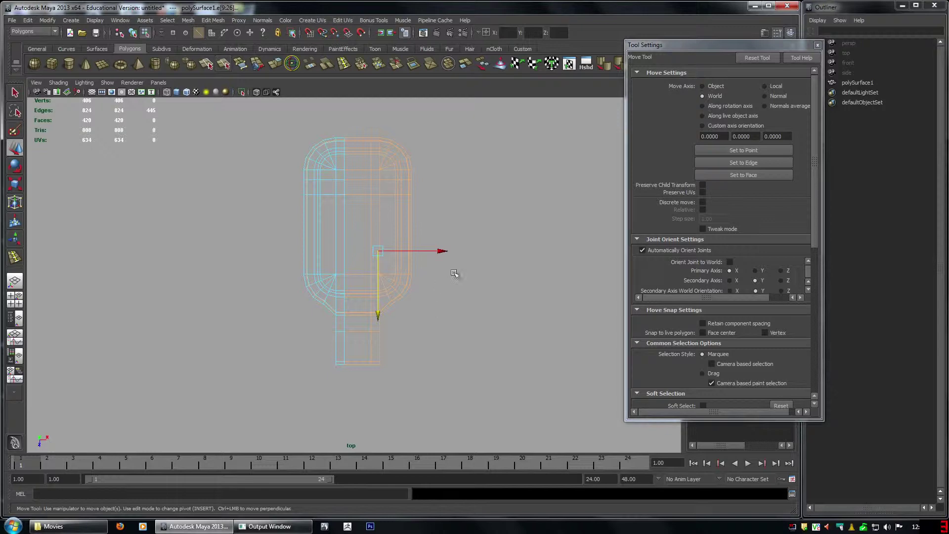
key(space)
key(space)
- Undo the half-panel edge selection and the preceding component changes until the whole panel is selected as an object
key(ctrl+z)
key(ctrl+z)
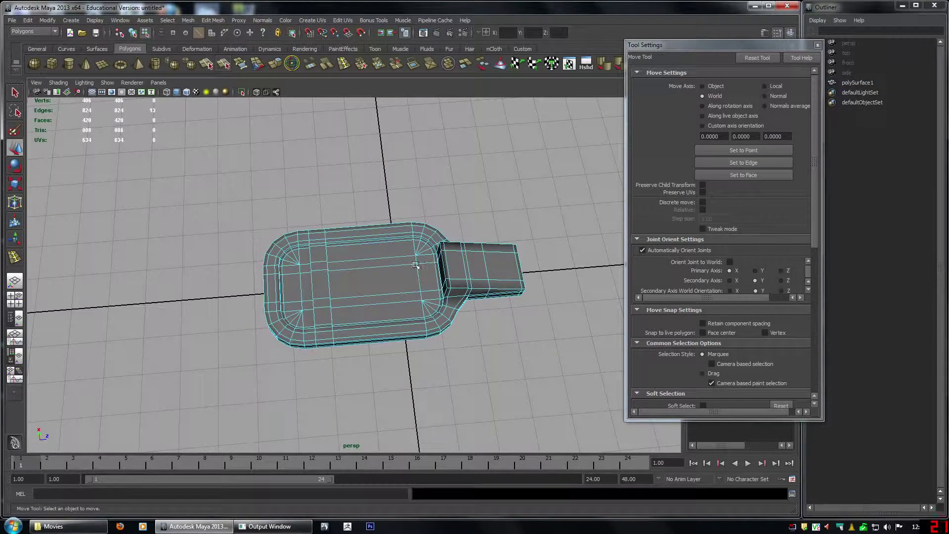
key(ctrl+z)
alt+drag(373, 291, 381, 278)
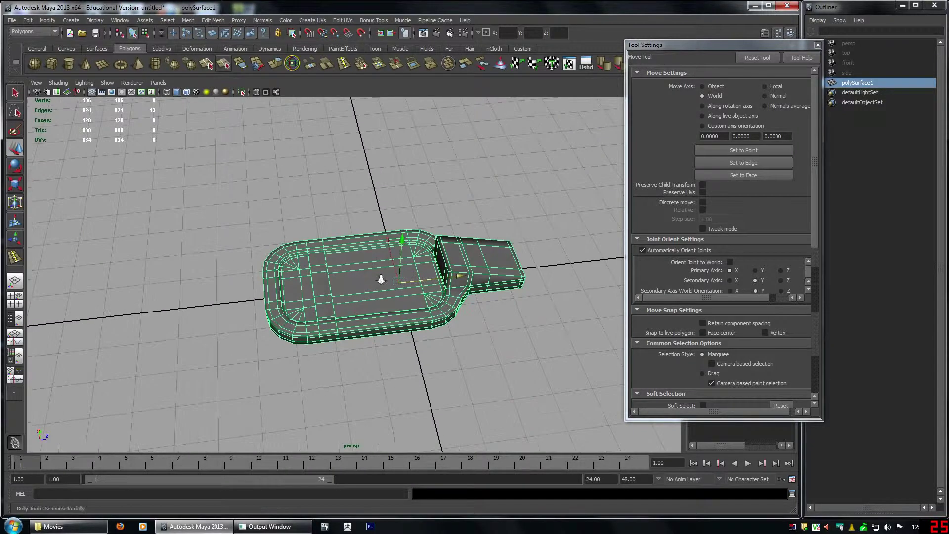
alt+right_drag(381, 277, 402, 322)
key(ctrl+z)
key(ctrl+z)
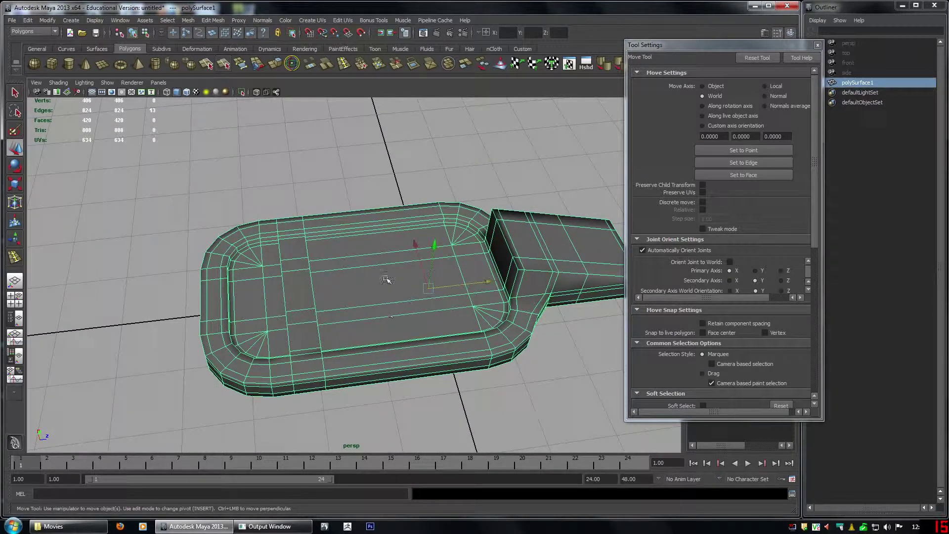
- Set Insert Edge Loop to relative distance with auto complete, and insert supporting loops across the panel beside the crossbar between the recesses
click(363, 167)
alt+drag(353, 233, 351, 240)
click(346, 292)
alt+right_drag(345, 292, 396, 306)
alt+middle_drag(396, 307, 436, 252)
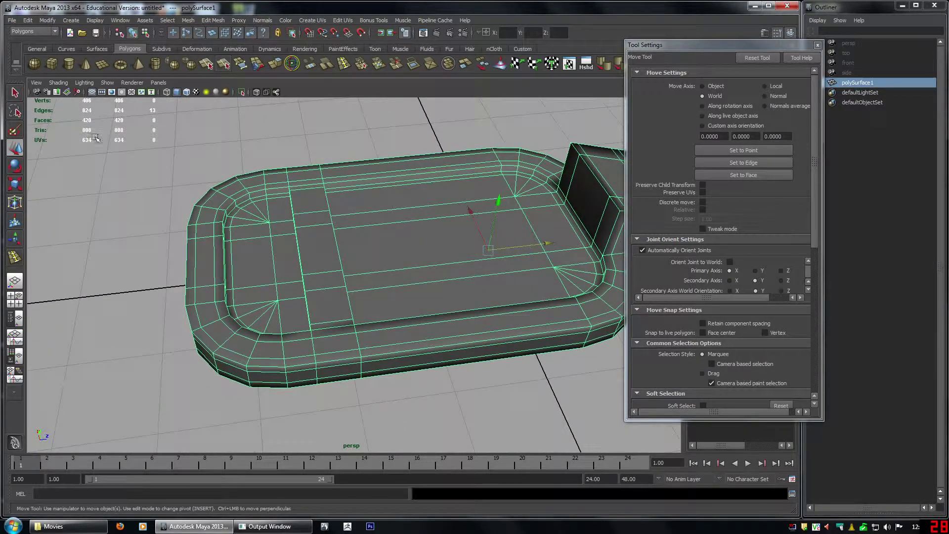
click(344, 63)
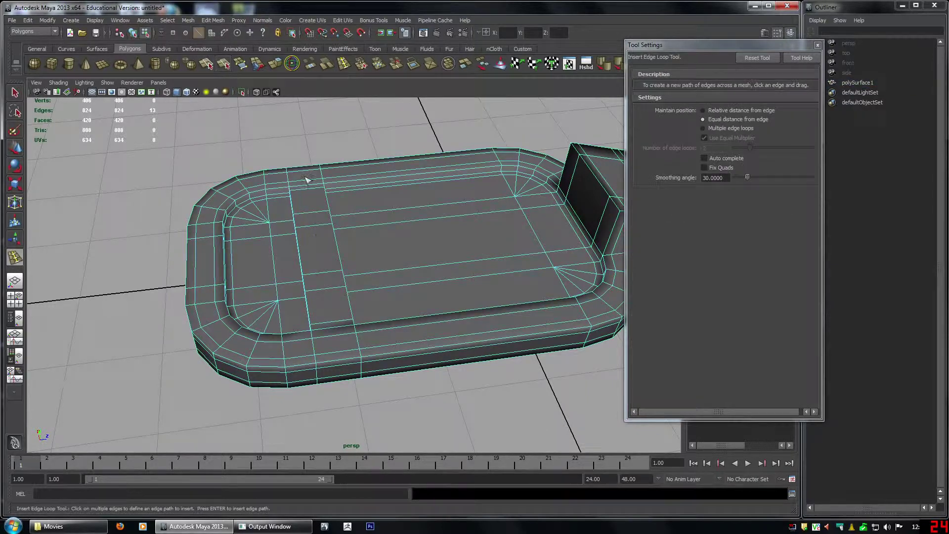
click(714, 110)
click(704, 158)
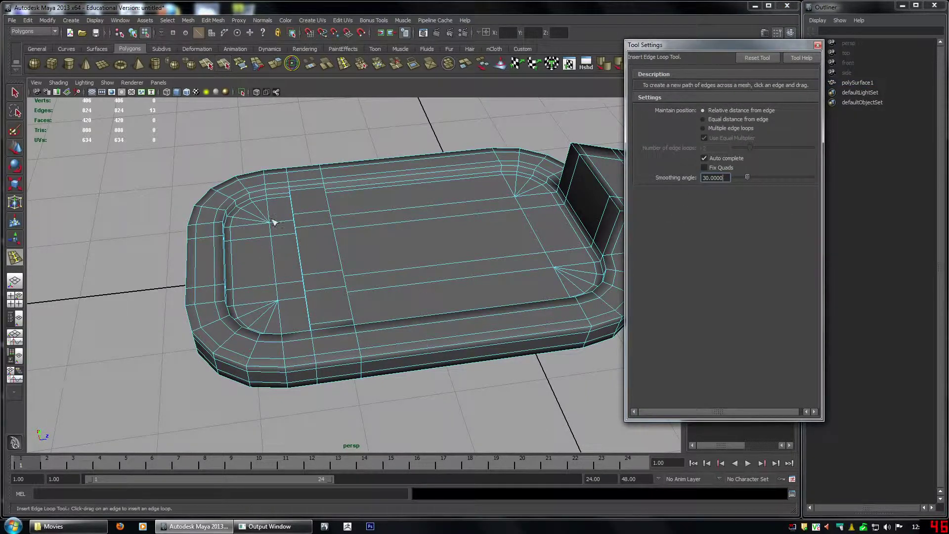
drag(271, 218, 321, 211)
alt+drag(365, 243, 402, 217)
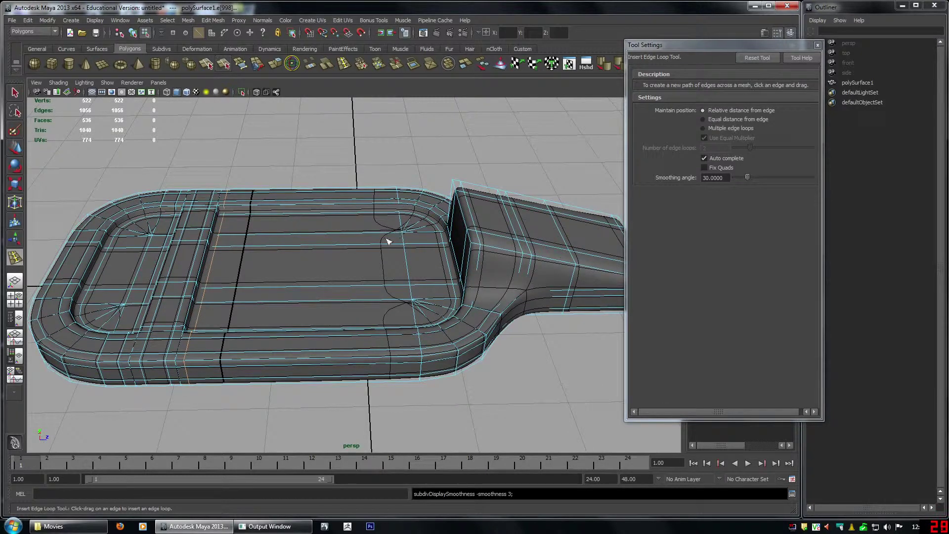
- Insert an edge loop across the panel just before the large recess's rounded corners at the neck end
alt+drag(389, 232, 396, 227)
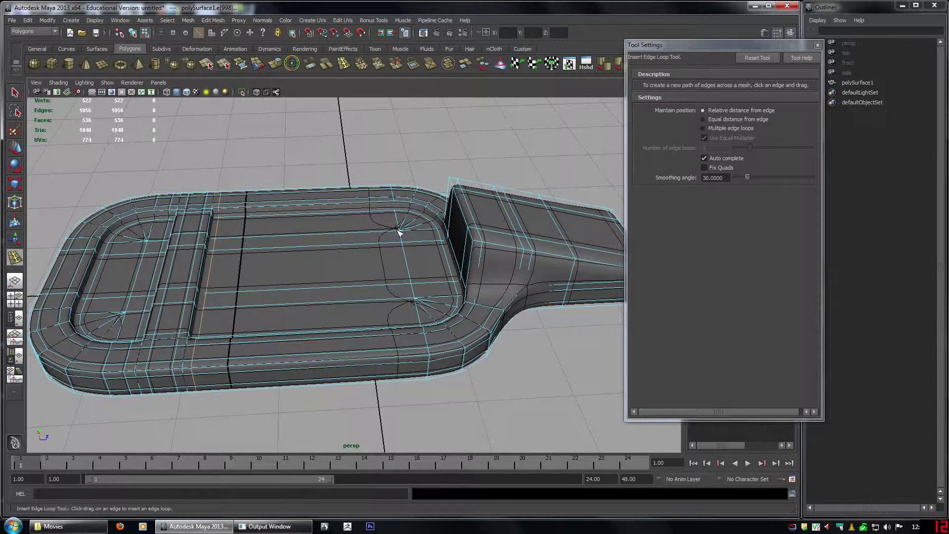
key(1)
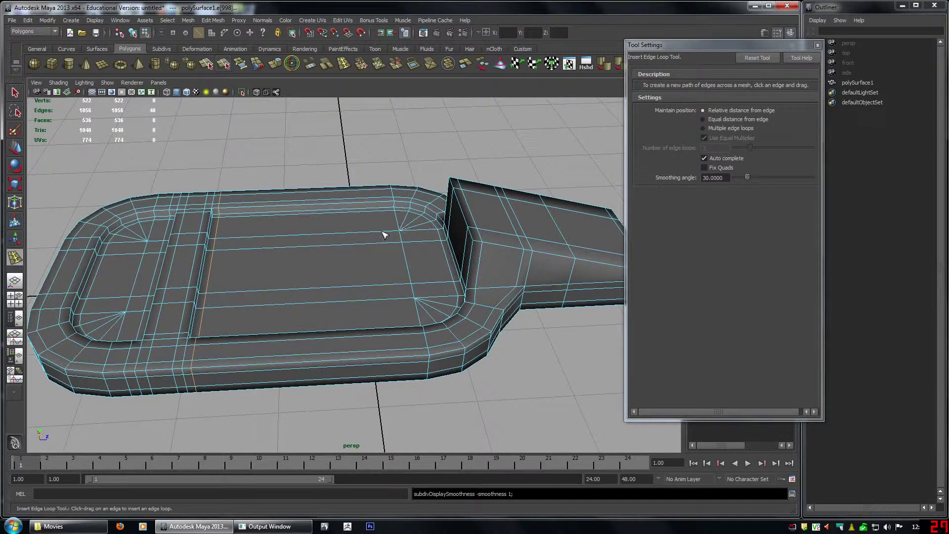
drag(385, 234, 374, 238)
key(3)
key(1)
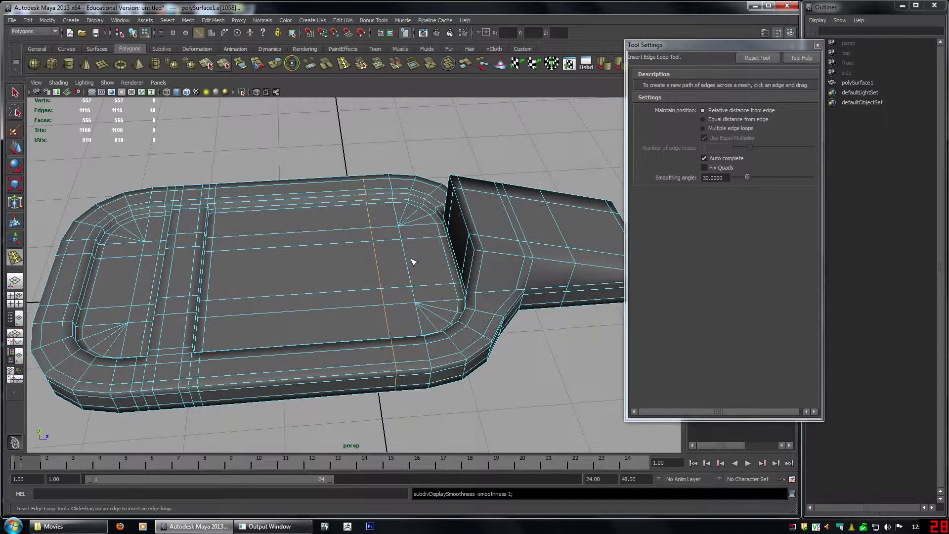
- Select the whole panel as an object, examine its corners in smoothed display, and return to the unsmoothed display
key(w)
key(F8)
click(531, 424)
alt+drag(426, 342, 428, 385)
click(425, 330)
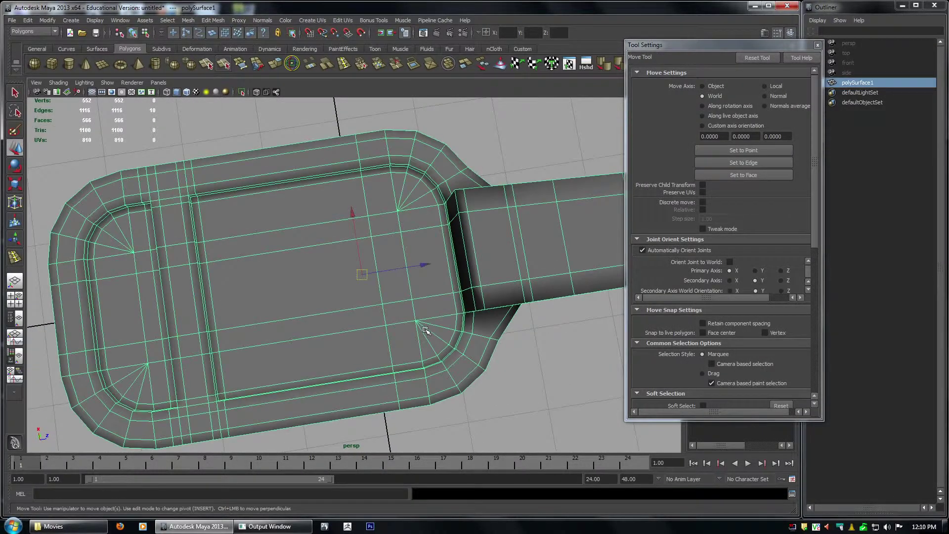
key(3)
click(543, 391)
alt+right_drag(543, 390, 441, 372)
mouse_move(442, 372)
alt+mouse_down()
mouse_move(438, 333)
mouse_move(448, 363)
alt+mouse_up()
click(439, 333)
key(1)
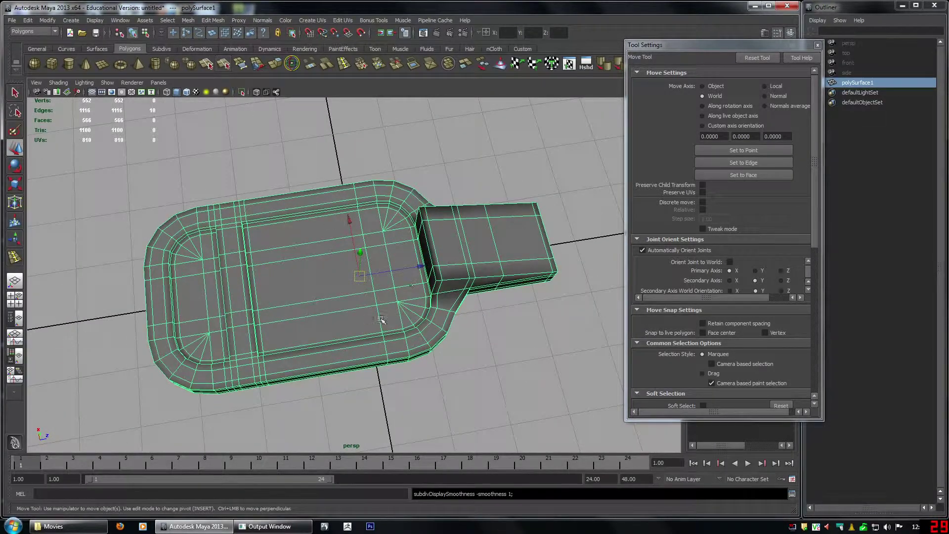
scroll(394, 225, up, 3)
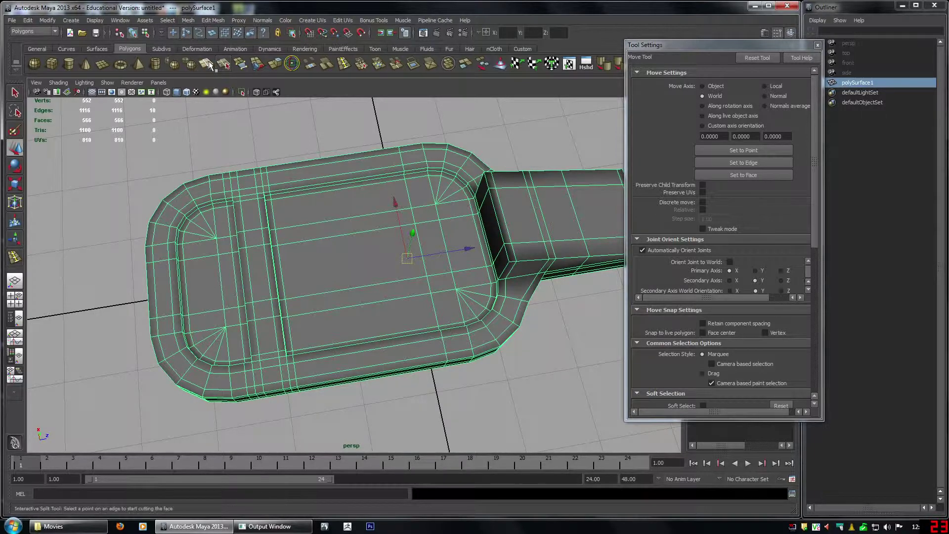
- Set Insert Edge Loop to multiple edge loops with 1 loop and auto complete off, and insert a loop around the recess floors inside their border
click(344, 63)
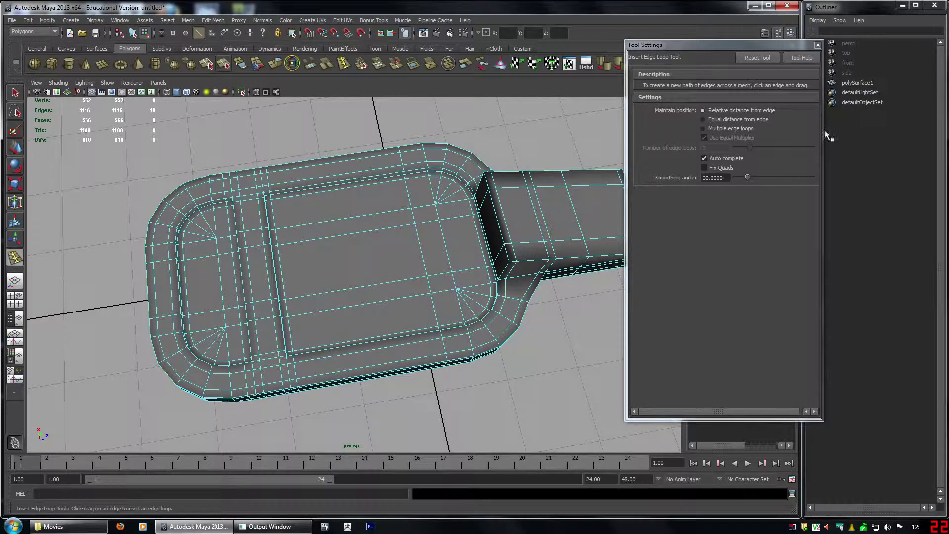
click(732, 129)
double_click(708, 148)
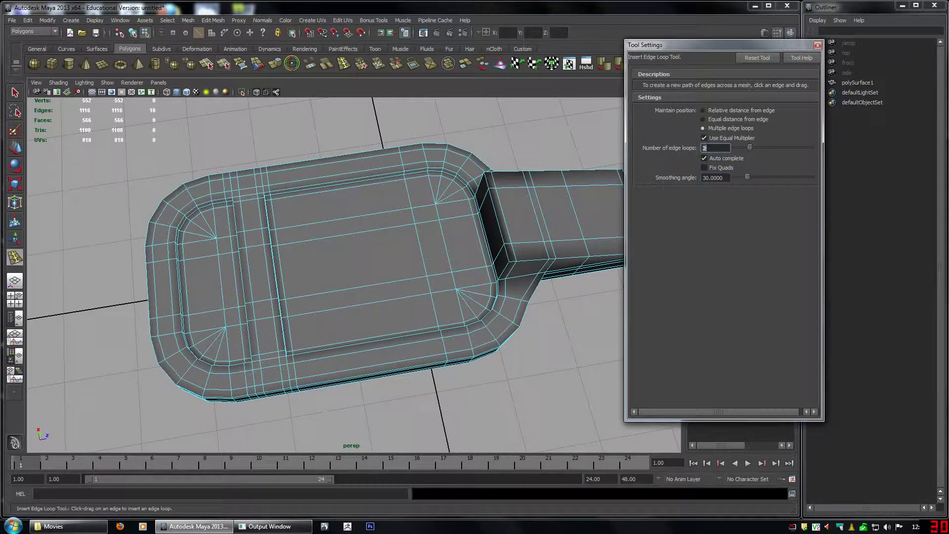
click(715, 156)
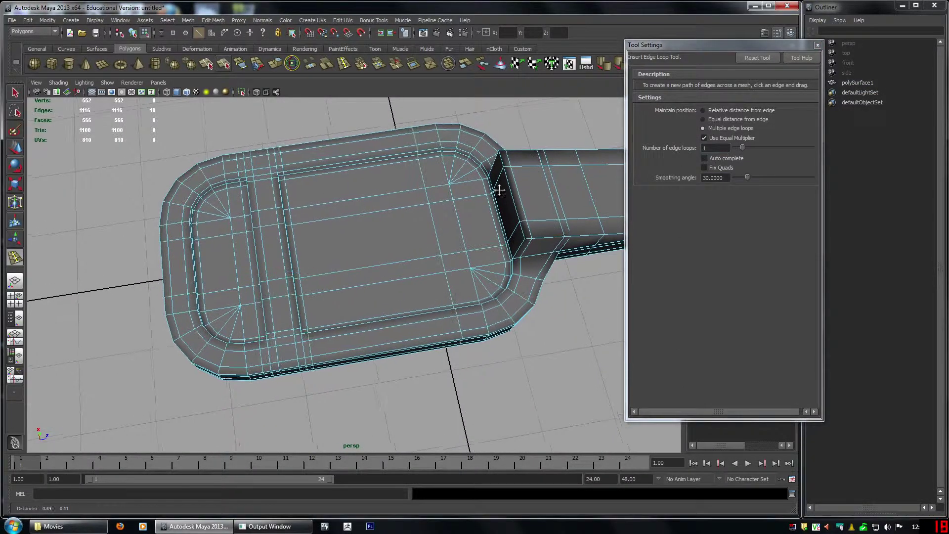
click(453, 167)
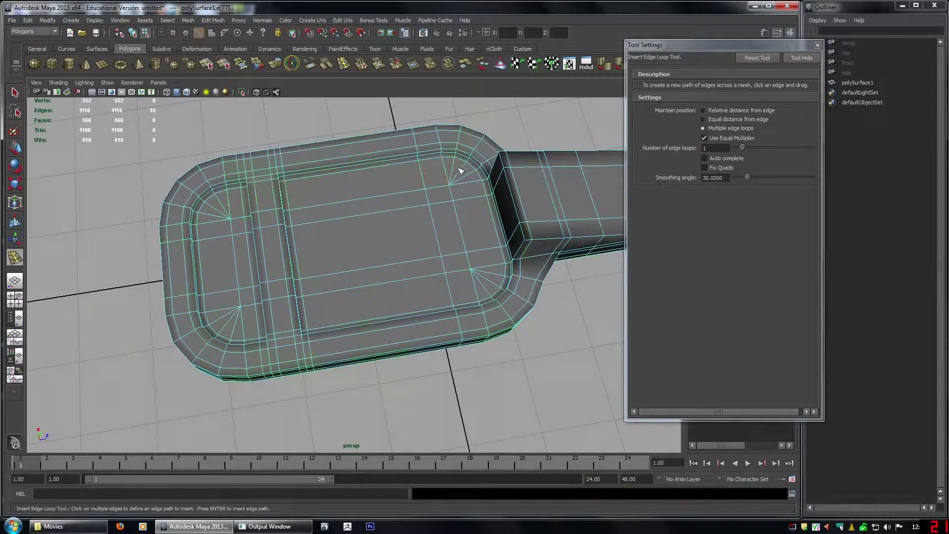
click(465, 180)
click(488, 271)
click(297, 312)
alt+middle_drag(316, 299, 430, 297)
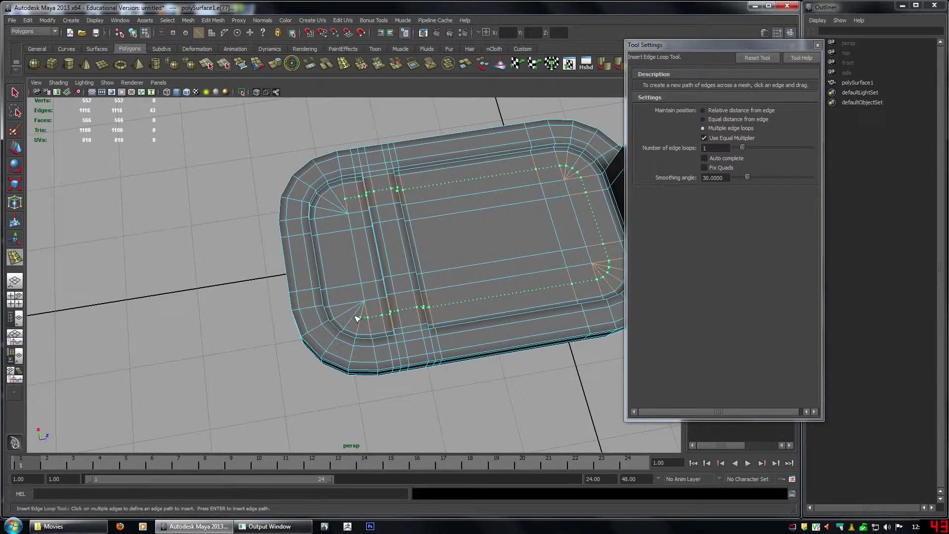
click(333, 213)
key(Return)
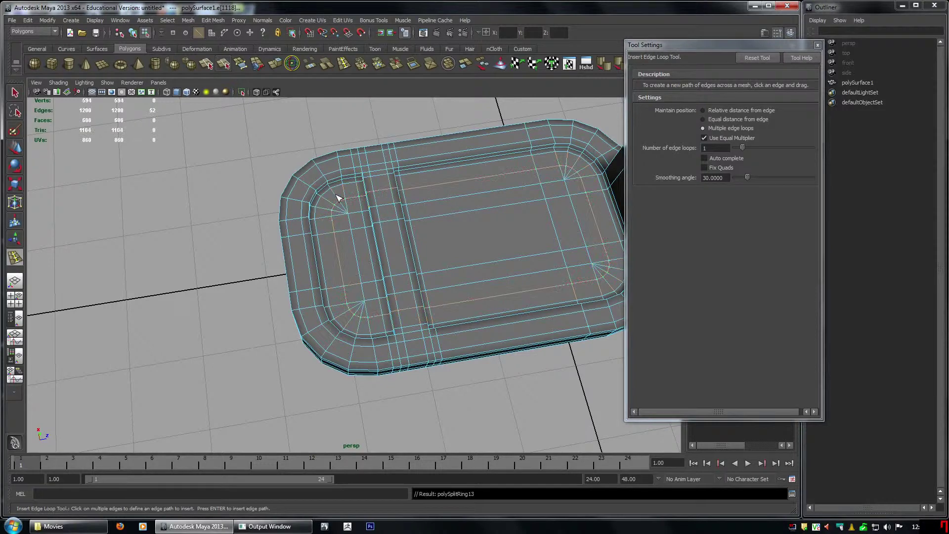
- Activate the Split Polygon Tool on the panel and close the tool settings
scroll(342, 214, up, 3)
key(q)
right_drag(300, 166, 277, 167)
alt+middle_drag(348, 194, 378, 239)
alt+right_drag(378, 239, 425, 299)
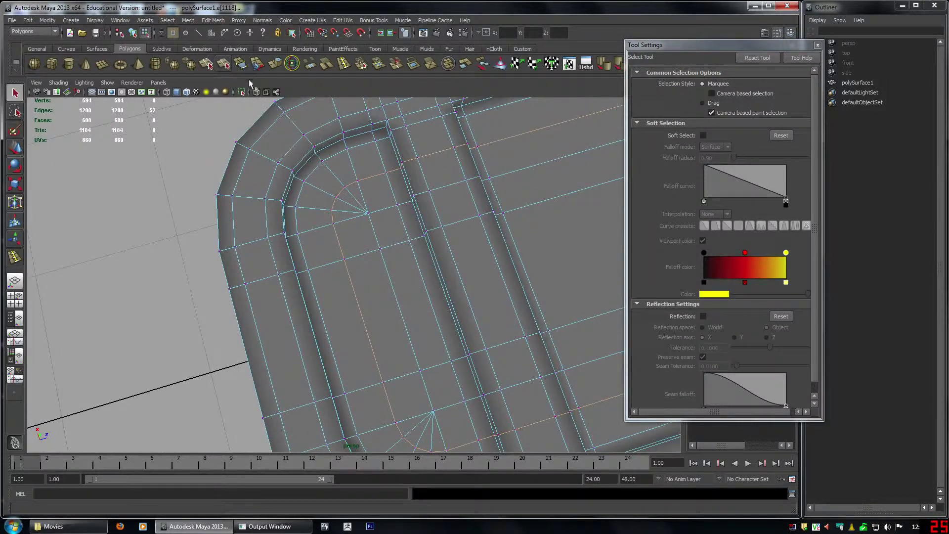
click(222, 65)
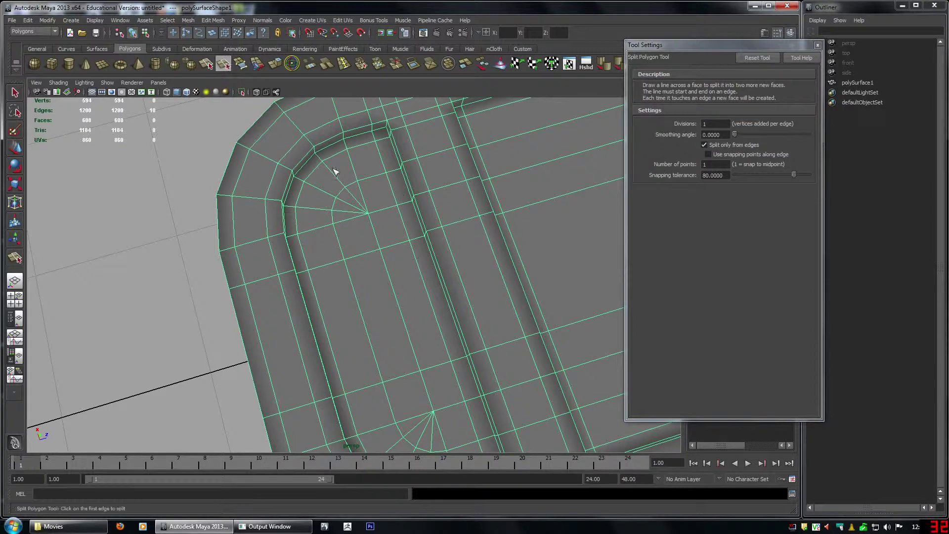
scroll(335, 169, down, 4)
key(w)
alt+middle_drag(426, 225, 363, 237)
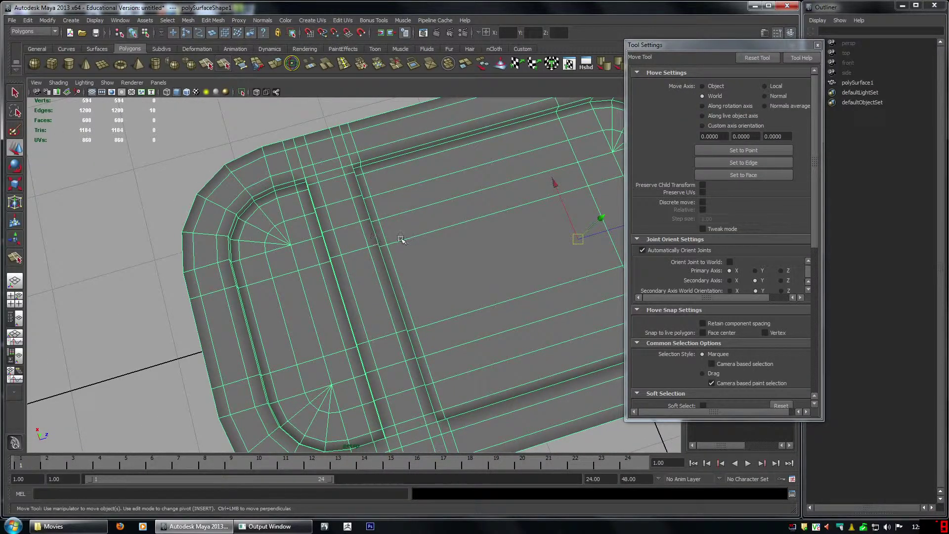
mouse_move(401, 239)
shift+right_down()
mouse_move(376, 238)
mouse_move(430, 239)
mouse_move(403, 240)
shift+right_up()
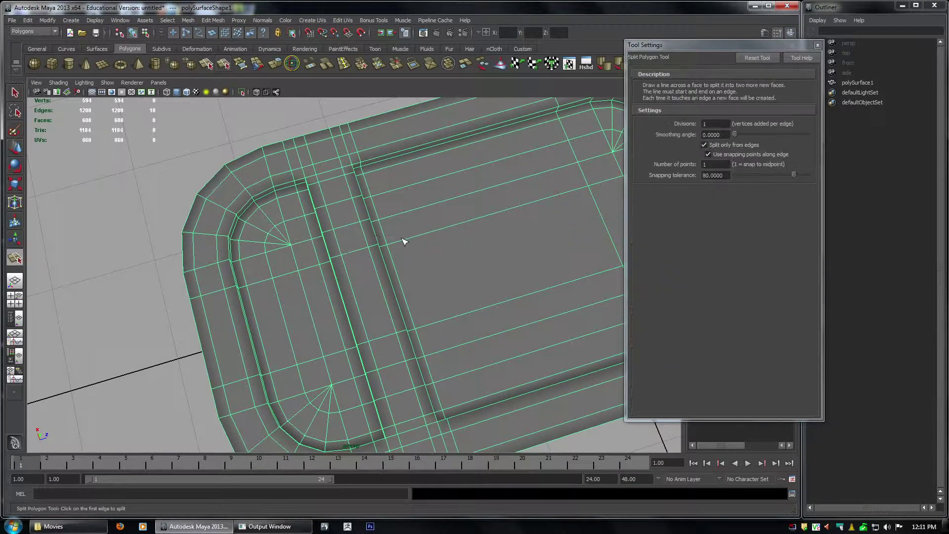
click(818, 45)
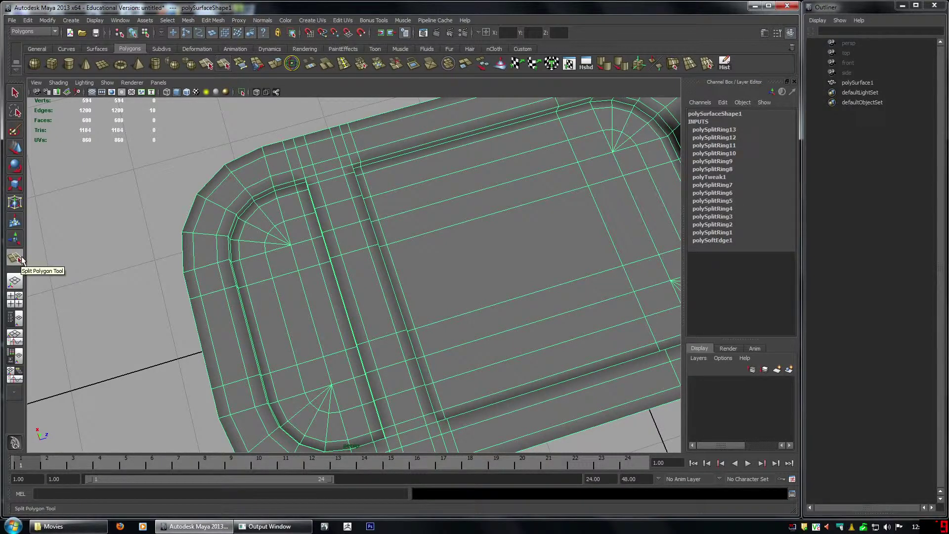
- Try out a Split Polygon Tool shortcut on the Polygons shelf, then remove it
middle_drag(17, 258, 744, 66)
click(743, 62)
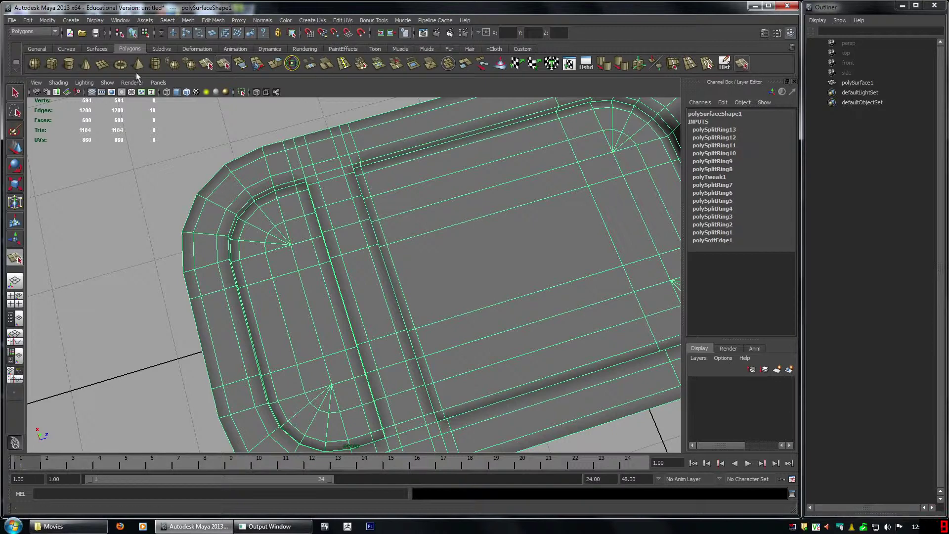
click(341, 200)
click(352, 223)
key(w)
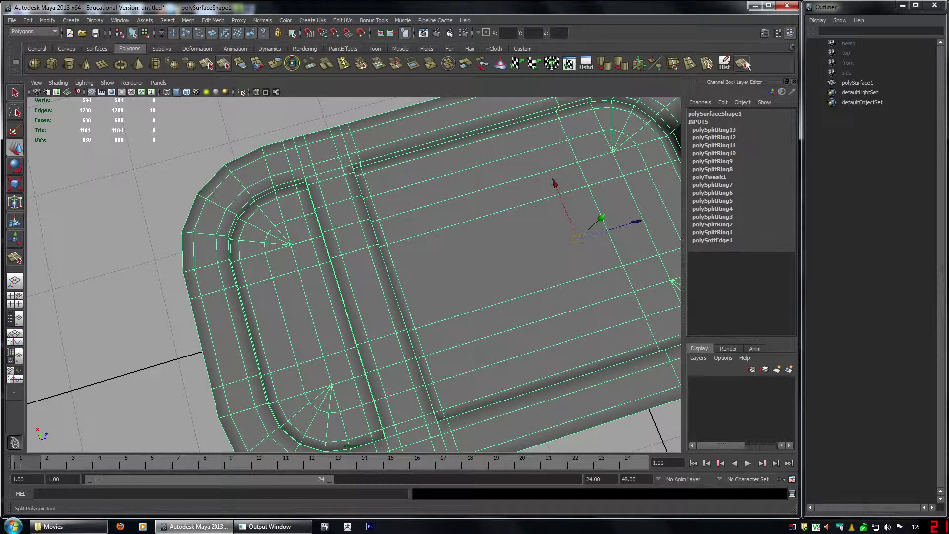
middle_drag(743, 66, 792, 48)
- Split the far free-end recess corner with two edges running from the rim vertices to the inner loop's middle corner vertex
click(223, 65)
alt+middle_drag(373, 237, 394, 221)
drag(278, 226, 223, 232)
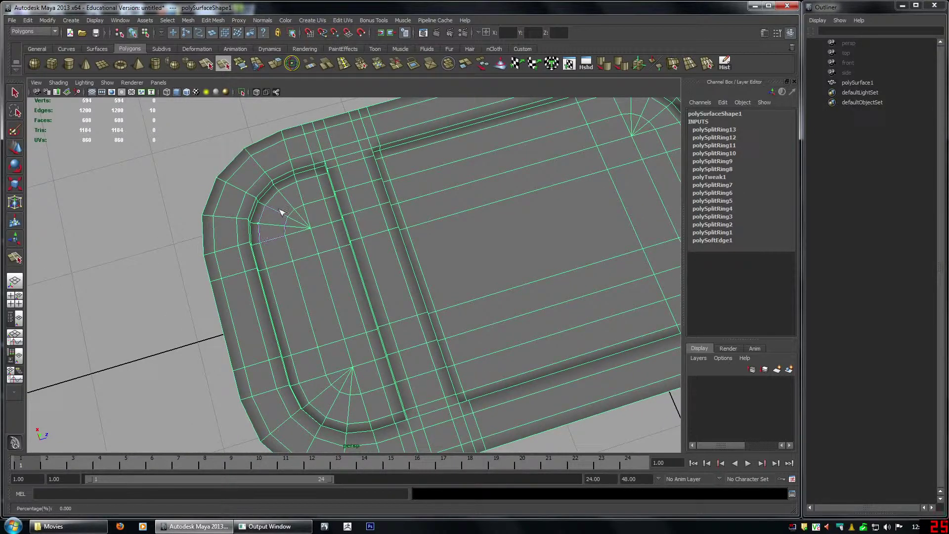
drag(277, 209, 255, 156)
key(y)
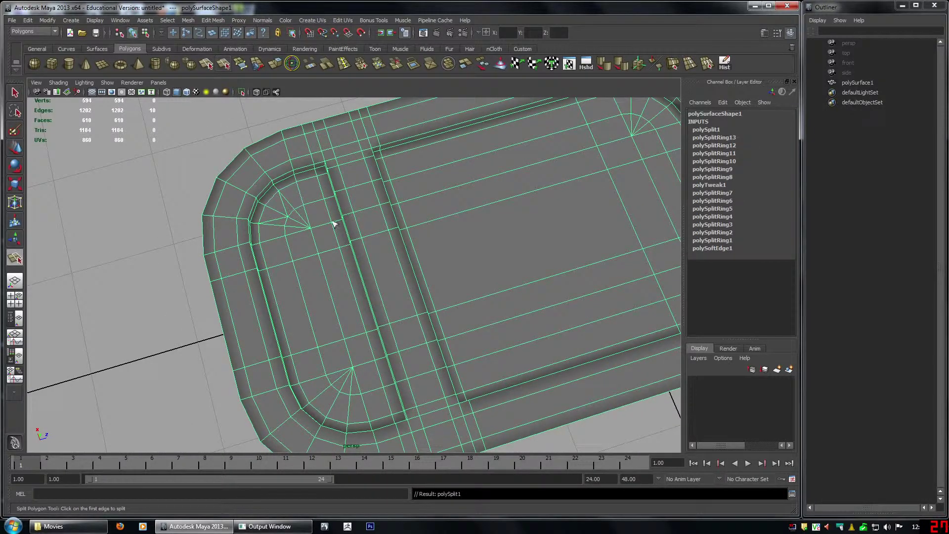
- Split the far recess corner at the neck end with two edges meeting at the inner loop's middle corner vertex
alt+drag(333, 225, 304, 228)
alt+middle_drag(435, 235, 198, 254)
alt+right_drag(197, 254, 245, 254)
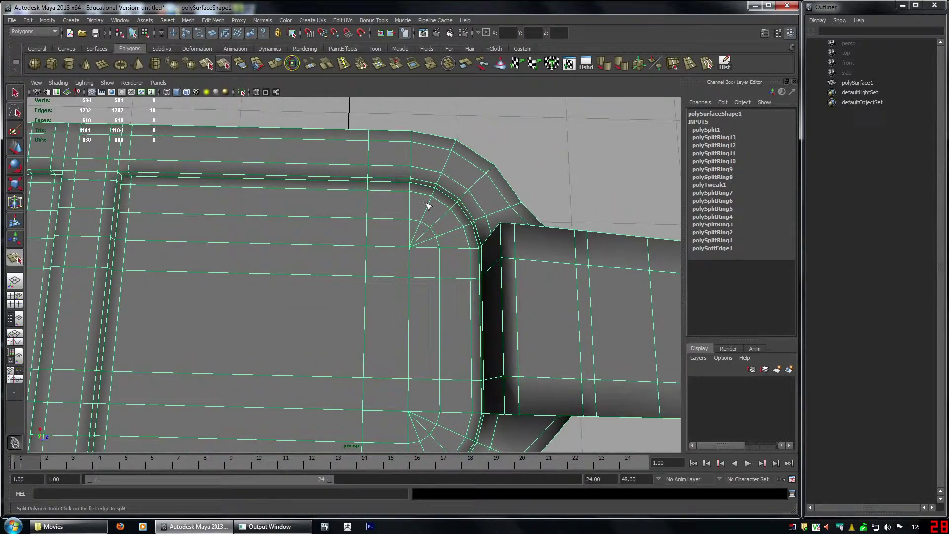
drag(443, 212, 525, 230)
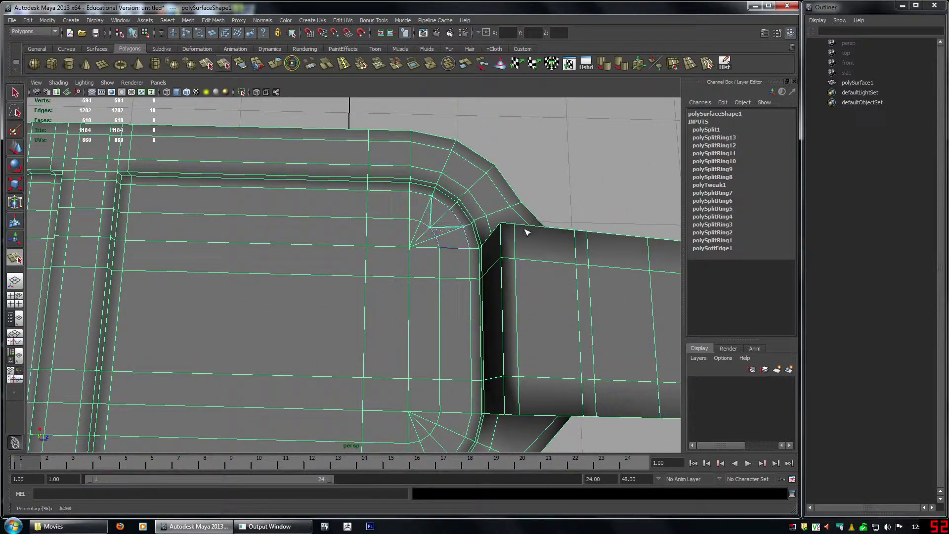
key(y)
- Split the near recess corner at the neck end with the same pair of edges meeting on the inner loop
alt+middle_drag(449, 361, 468, 251)
click(474, 322)
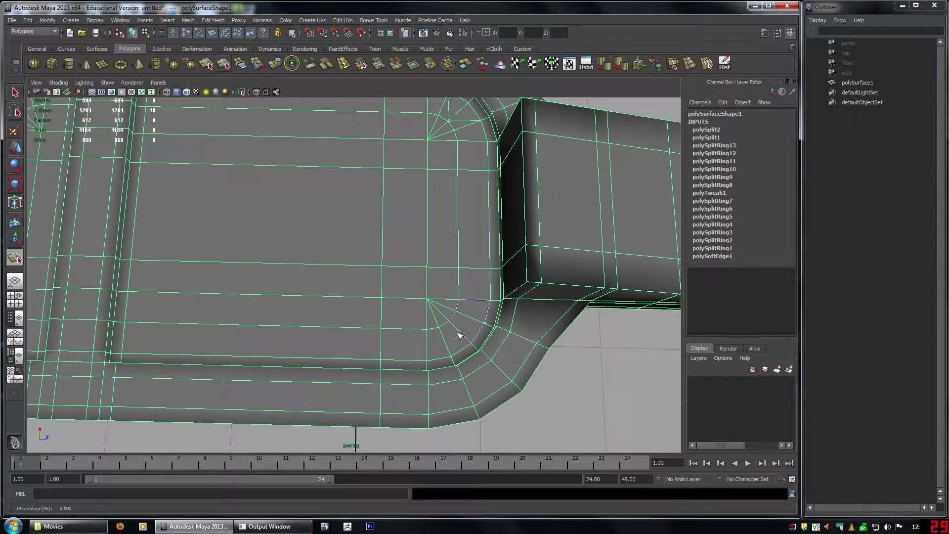
drag(458, 333, 486, 412)
key(w)
- Split the remaining near recess corner at the free end with two edges meeting on the inner loop
alt+middle_drag(290, 311, 568, 333)
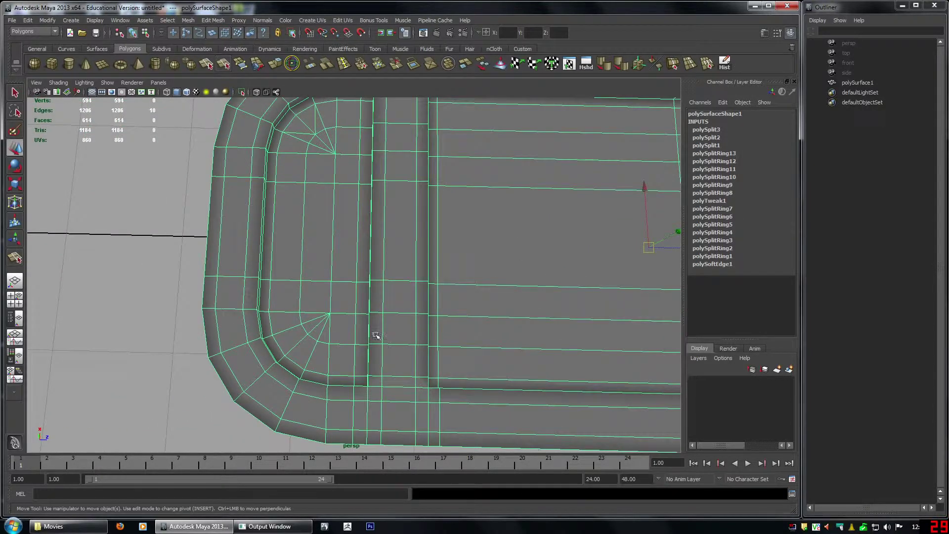
key(g)
click(301, 325)
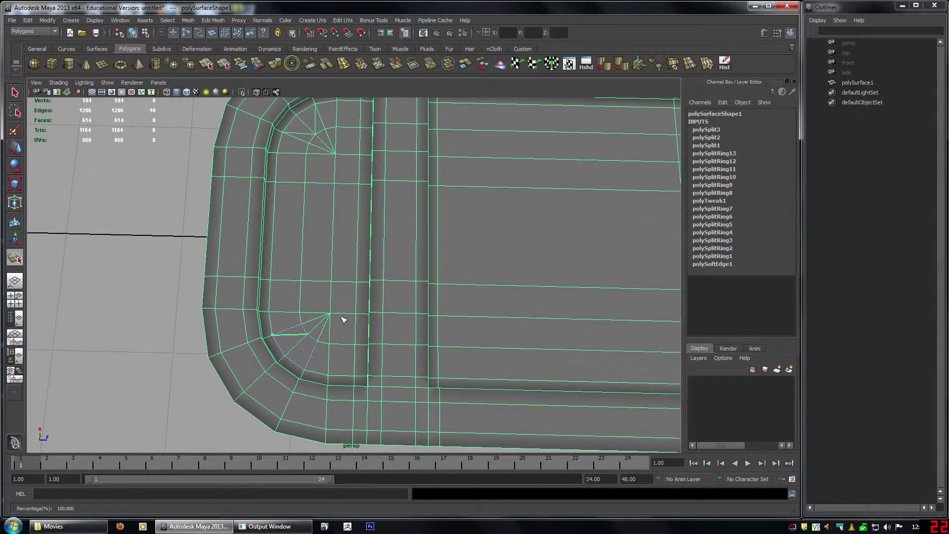
key(Return)
key(q)
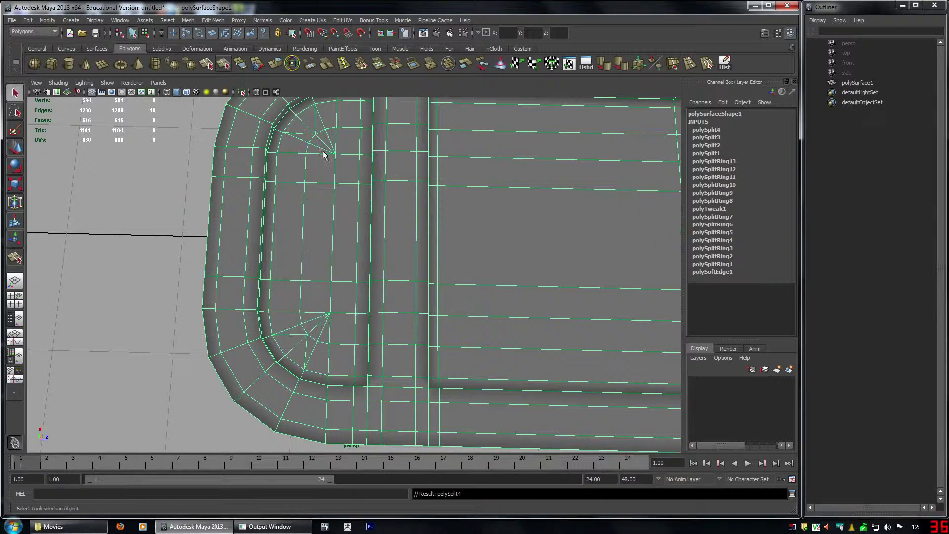
- Delete the fan edges converging inside all four recess corners, keeping only the inner loop and the new corner splits
right_drag(319, 148, 317, 146)
shift+click(319, 148)
alt+middle_drag(320, 149, 321, 171)
shift+click(329, 158)
shift+click(323, 165)
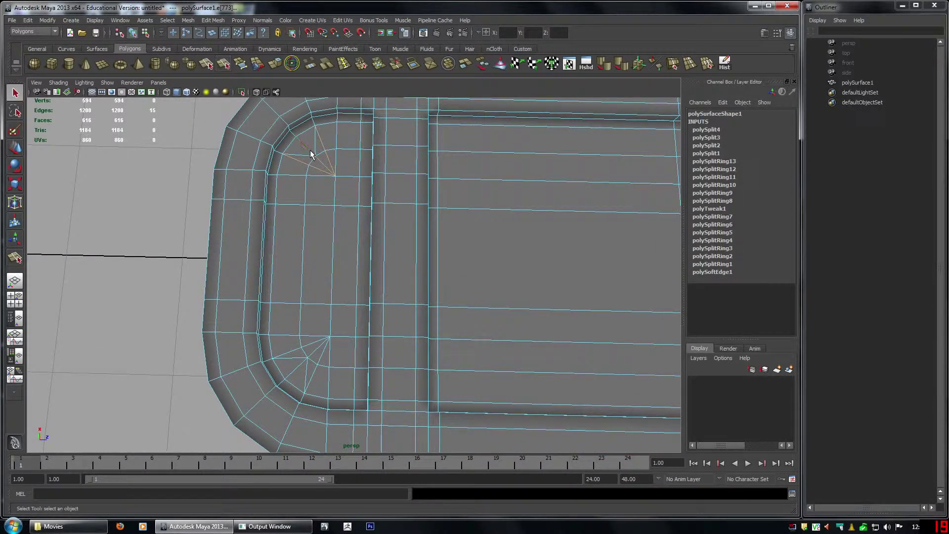
alt+middle_drag(523, 222, 428, 198)
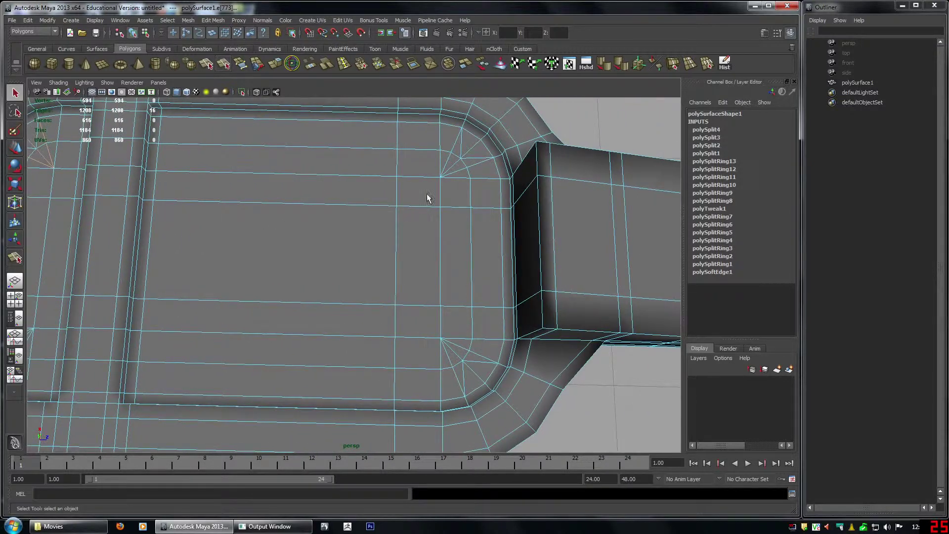
shift+click(457, 171)
shift+click(465, 158)
alt+middle_drag(458, 315, 476, 230)
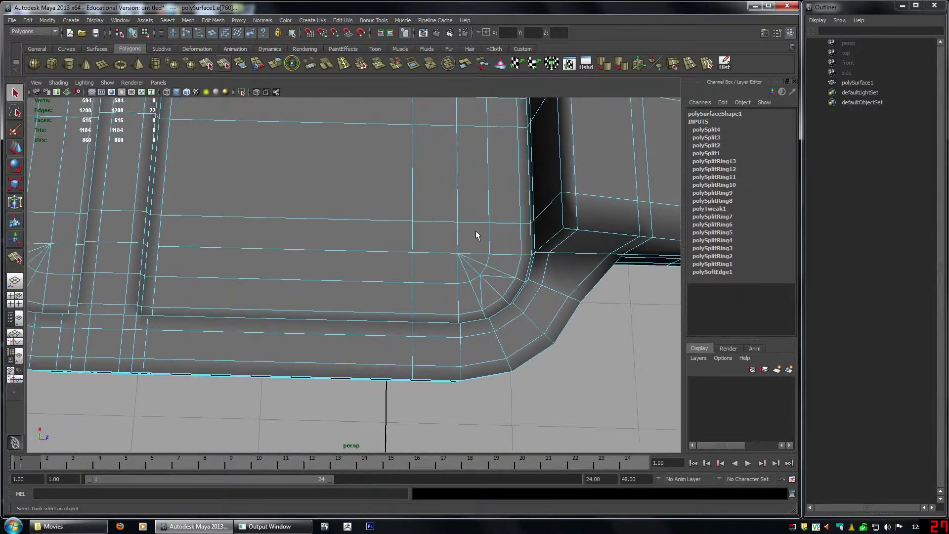
shift+double_click(474, 259)
shift+click(469, 266)
shift+click(486, 280)
alt+middle_drag(271, 270, 516, 295)
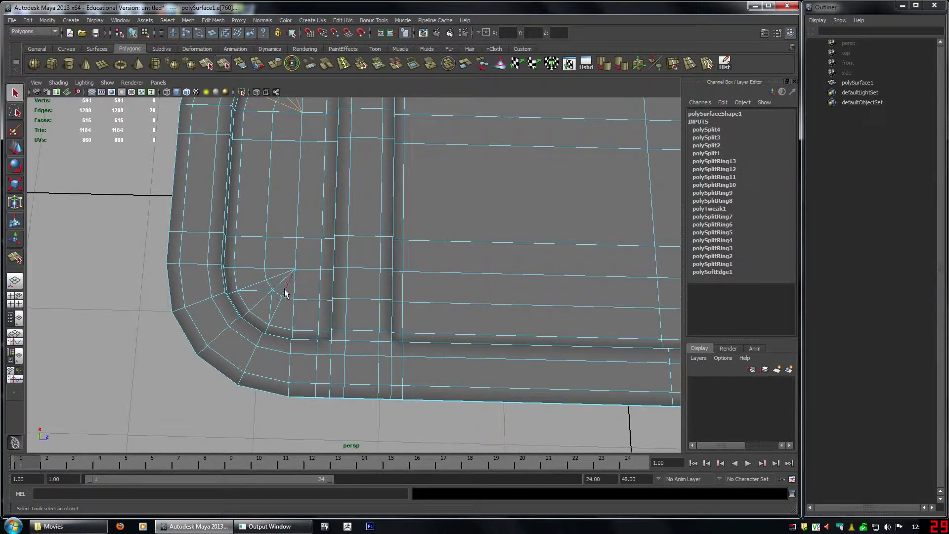
shift+click(284, 290)
shift+click(282, 283)
alt+drag(457, 319, 466, 307)
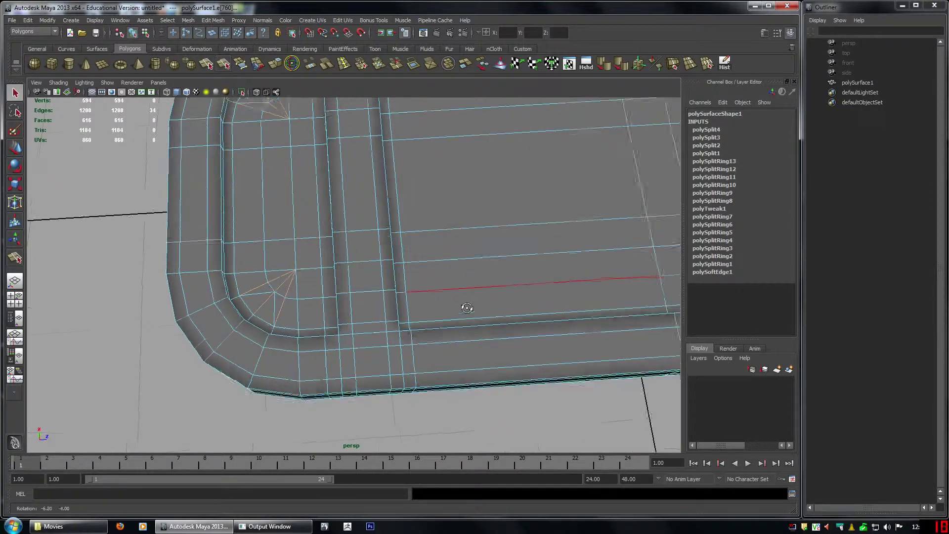
alt+right_drag(466, 307, 367, 295)
alt+middle_drag(367, 294, 324, 334)
alt+drag(324, 334, 441, 289)
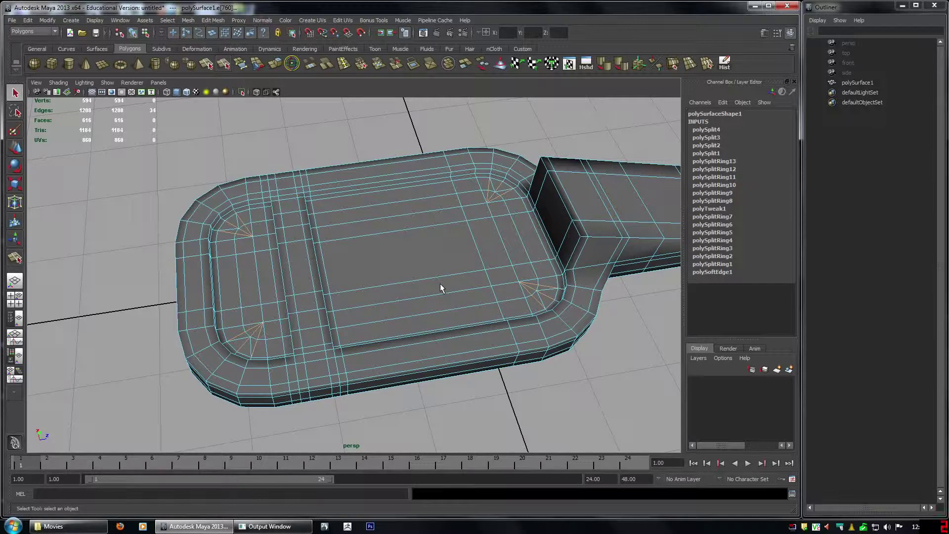
key(Delete)
- Check the recess corners in smoothed preview and return the model to its unsmoothed display
alt+drag(441, 286, 242, 209)
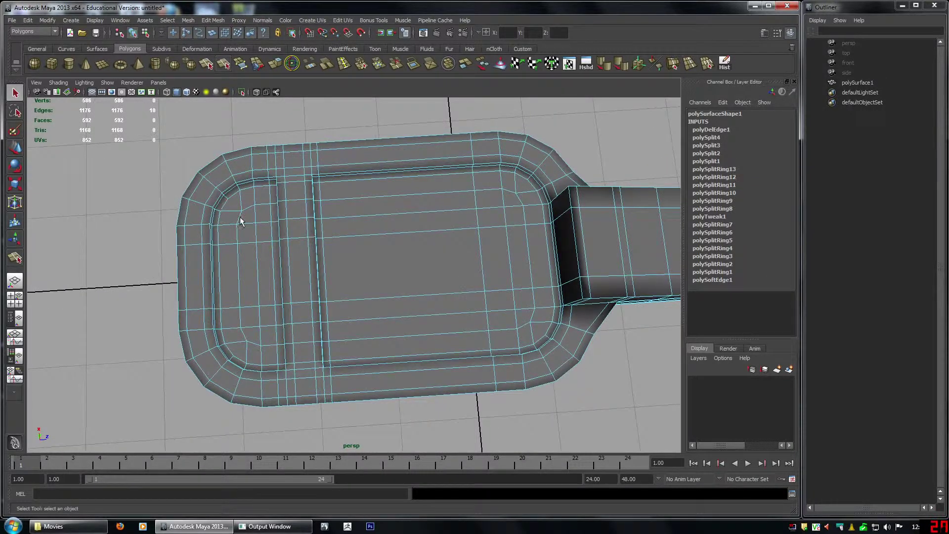
key(F8)
key(F8)
key(3)
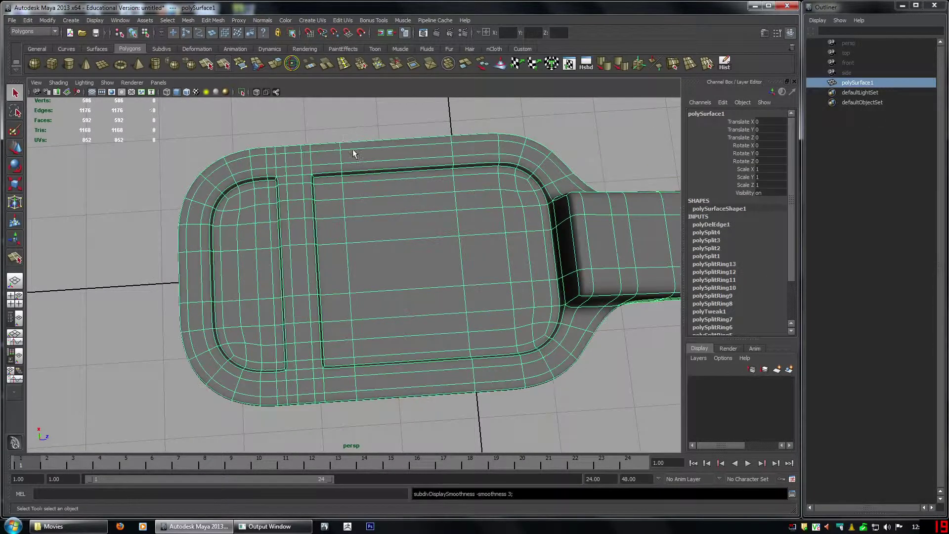
click(358, 120)
key(1)
click(483, 225)
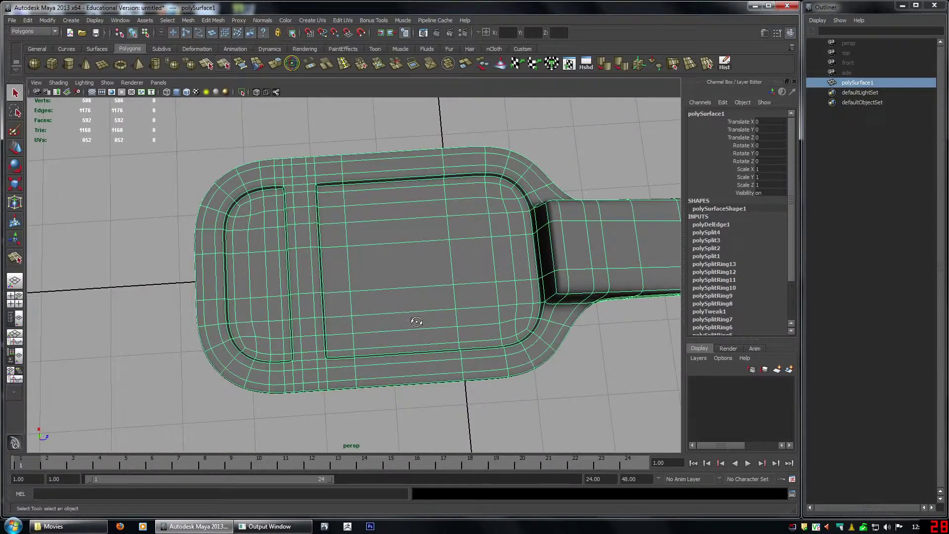
alt+drag(417, 322, 394, 222)
key(1)
- Split the far free-end corner of the panel's underside with two edges from rim vertices meeting at the inner loop's middle vertex
alt+middle_drag(356, 234, 466, 261)
alt+drag(466, 262, 466, 251)
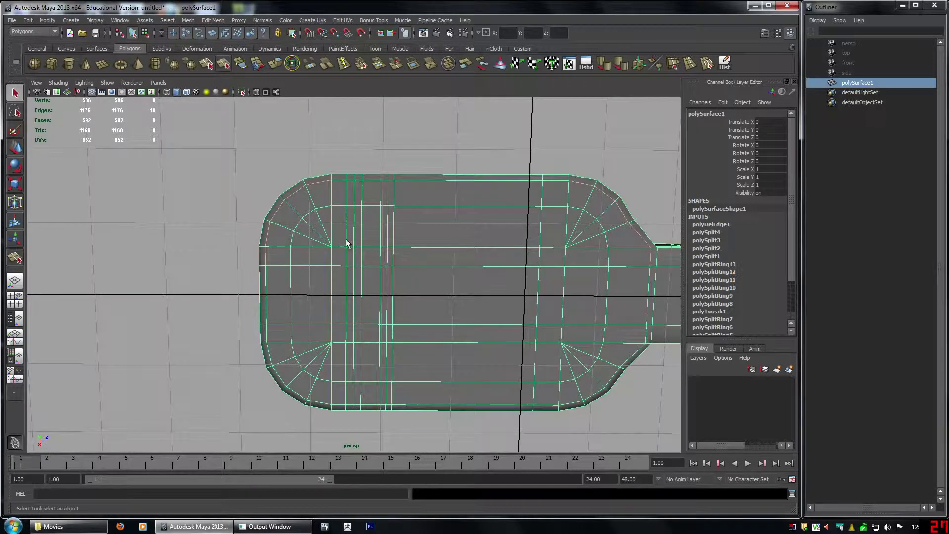
scroll(374, 240, up, 3)
key(g)
click(269, 215)
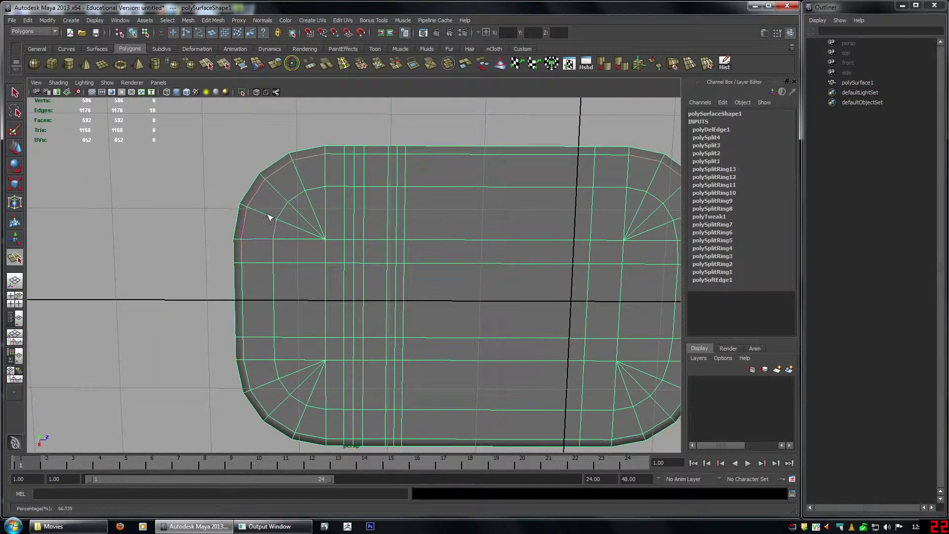
drag(286, 198, 305, 214)
drag(299, 177, 293, 160)
key(Return)
- Split the underside's far corner at the neck end with two edges meeting at the inner loop's middle vertex
scroll(469, 251, down, 1)
alt+drag(467, 251, 471, 252)
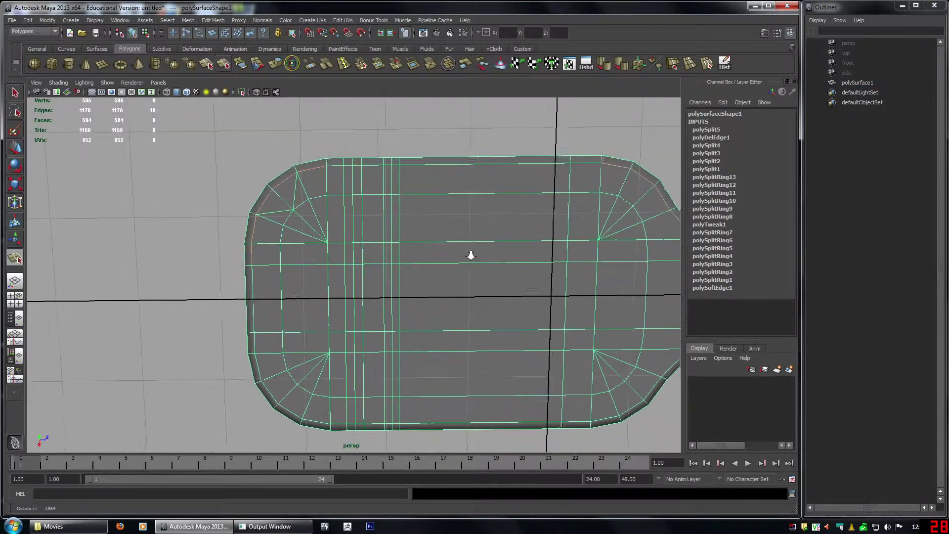
alt+middle_drag(471, 253, 382, 251)
key(g)
drag(530, 188, 566, 150)
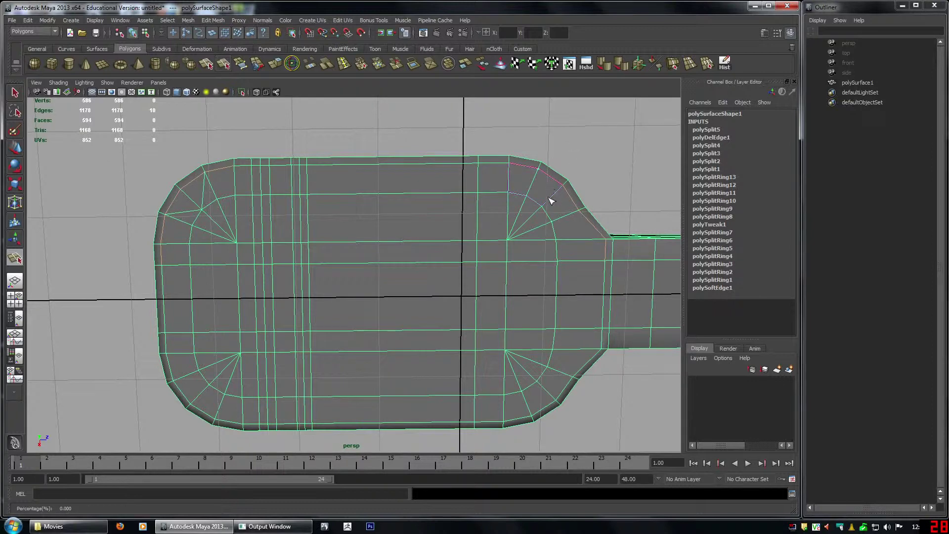
click(566, 212)
key(Return)
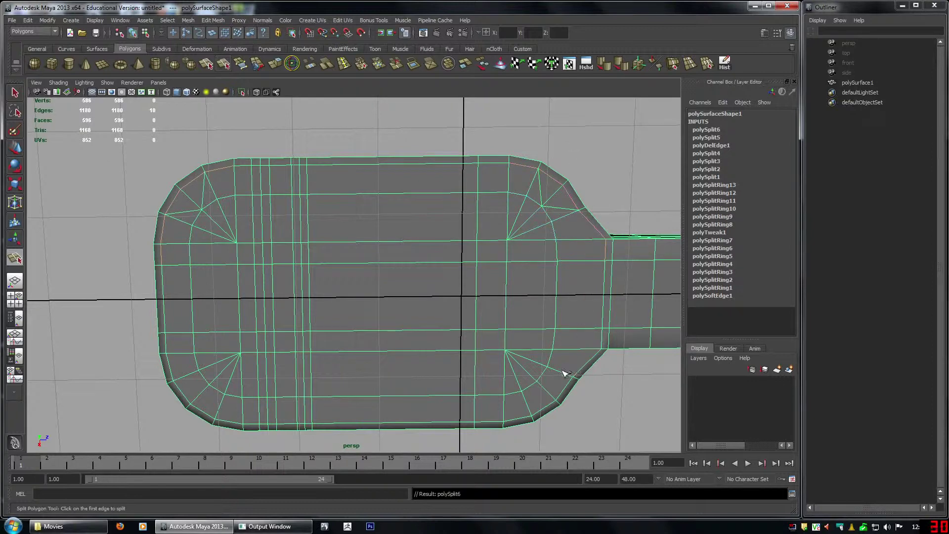
- Split both near corners of the underside with the same pair of edges meeting on the inner loop
click(568, 375)
click(538, 382)
key(Return)
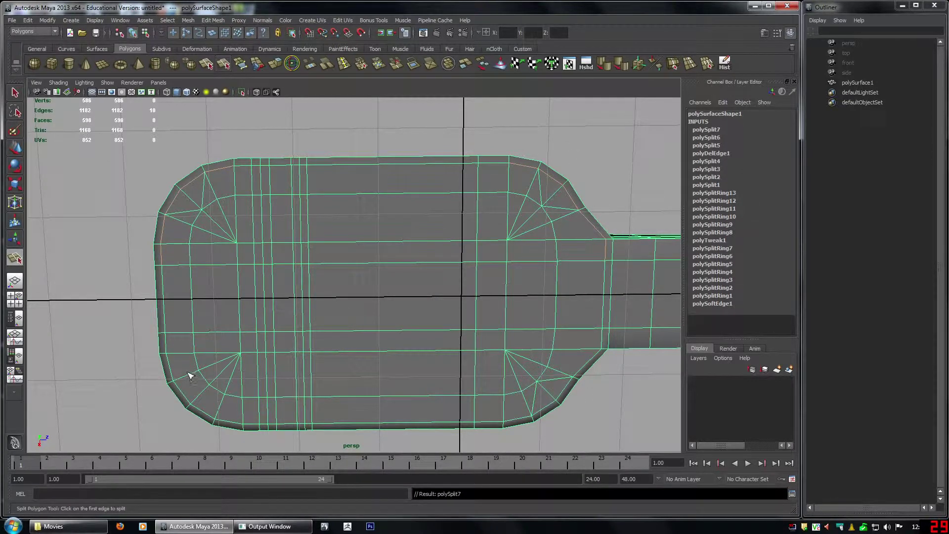
click(190, 376)
click(218, 415)
key(q)
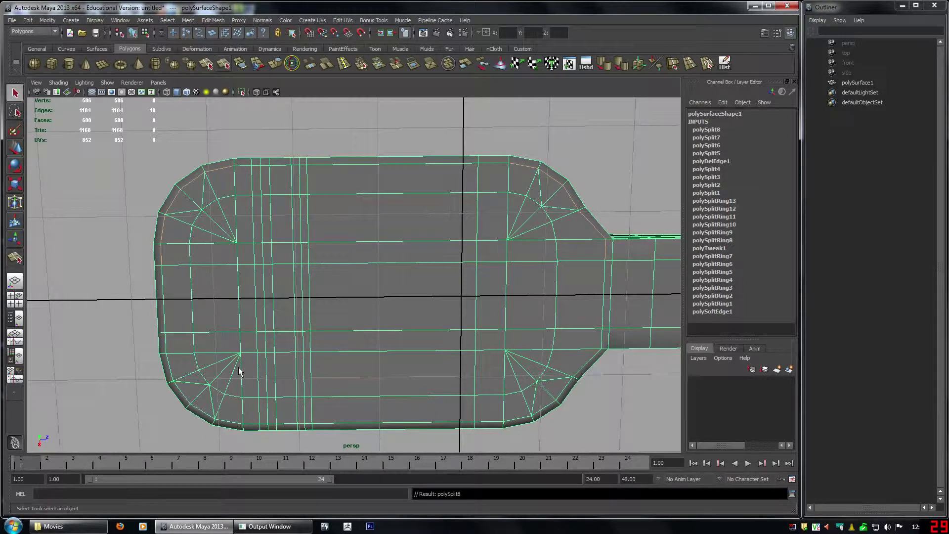
- Delete the old fan edges at all four underside corners, leaving stray edges elsewhere out of the selection
right_drag(238, 367, 236, 349)
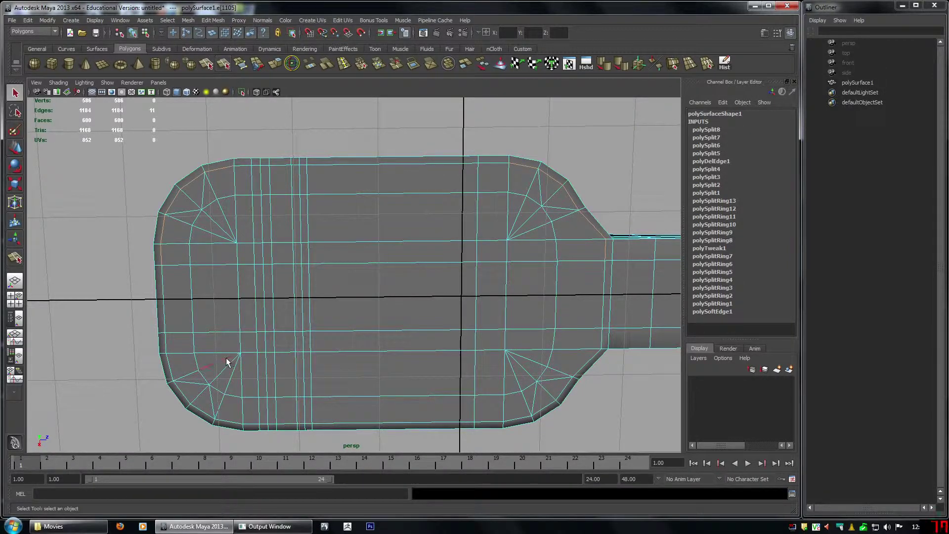
shift+click(233, 372)
shift+click(211, 223)
shift+double_click(518, 213)
shift+double_click(539, 366)
key(ctrl+z)
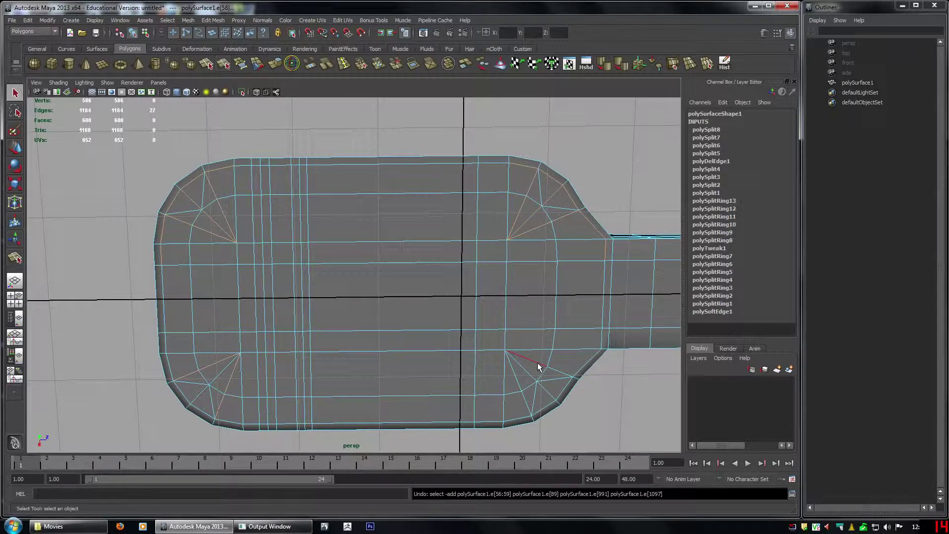
shift+double_click(537, 368)
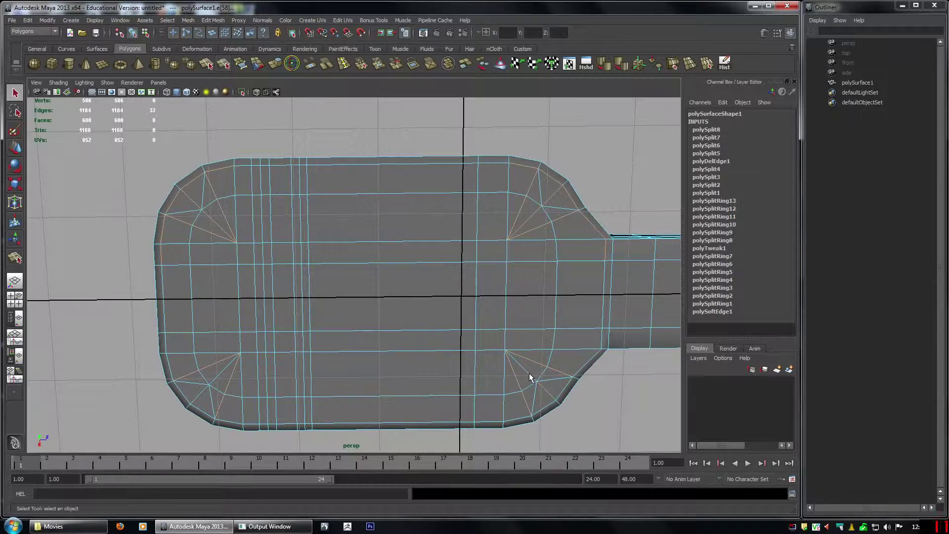
shift+click(208, 391)
shift+click(223, 375)
key(4)
alt+drag(402, 360, 361, 381)
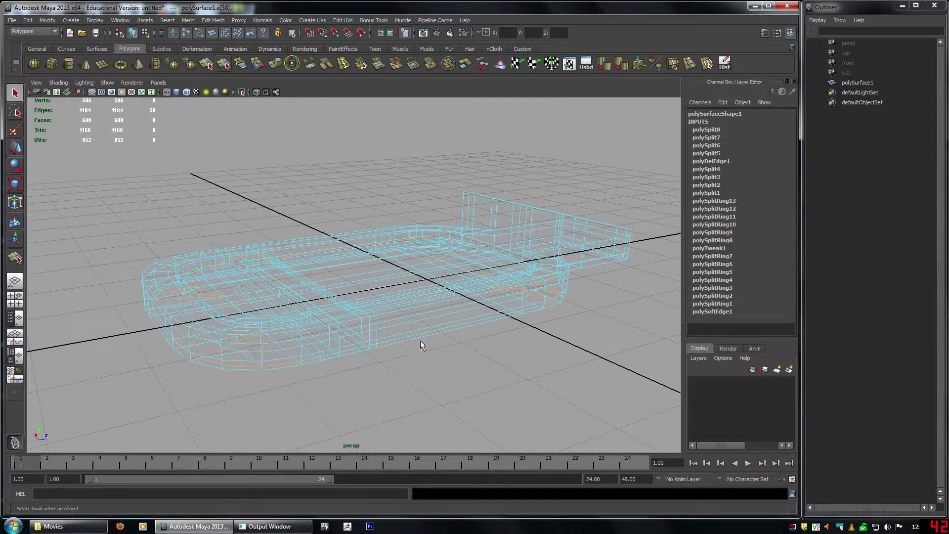
alt+drag(422, 346, 155, 193)
ctrl+drag(581, 239, 675, 292)
key(5)
mouse_move(487, 253)
alt+mouse_down()
mouse_move(506, 319)
mouse_move(497, 352)
alt+mouse_up()
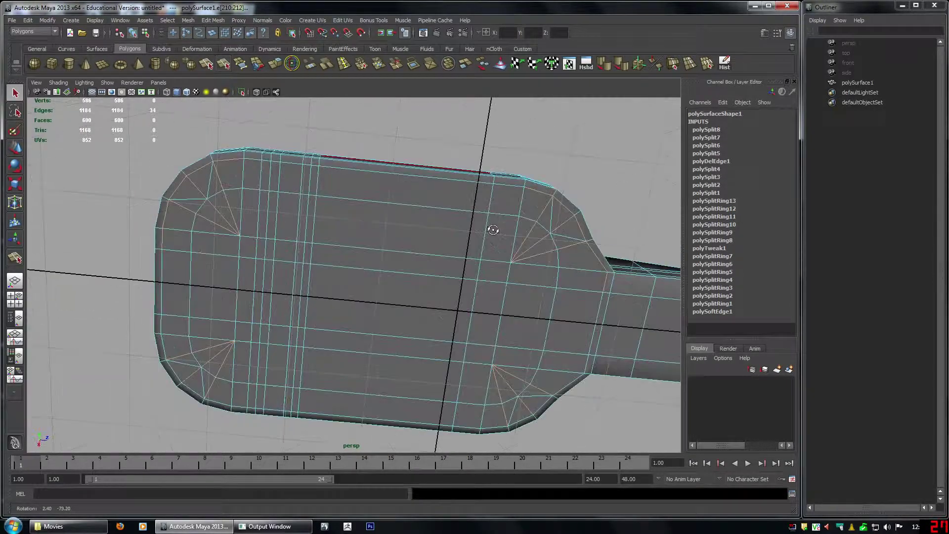
key(ctrl+Delete)
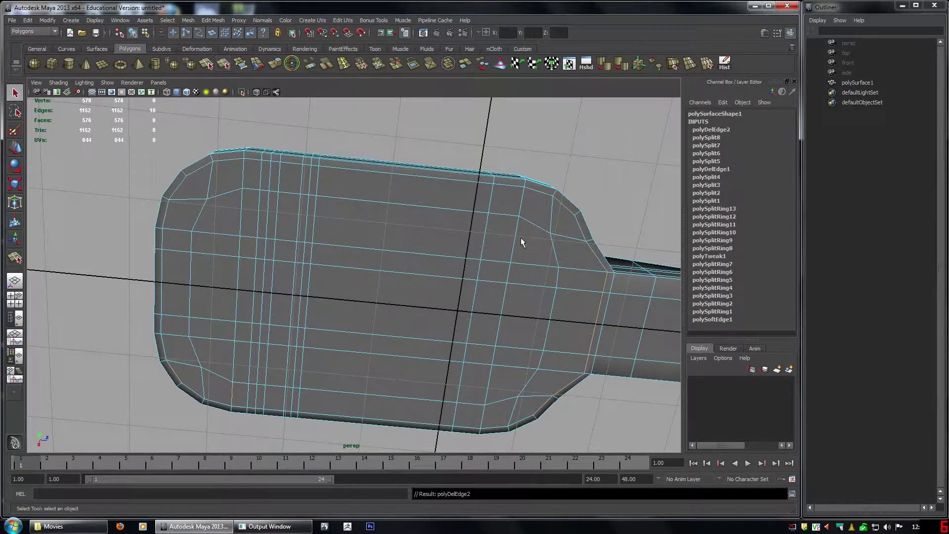
- Hide the viewport grid and inspect the cleaned-up model as a whole
alt+right_drag(521, 237, 395, 213)
drag(182, 127, 638, 390)
click(569, 182)
alt+drag(559, 185, 344, 345)
key(F8)
key(F8)
click(91, 93)
key(3)
click(464, 190)
click(424, 257)
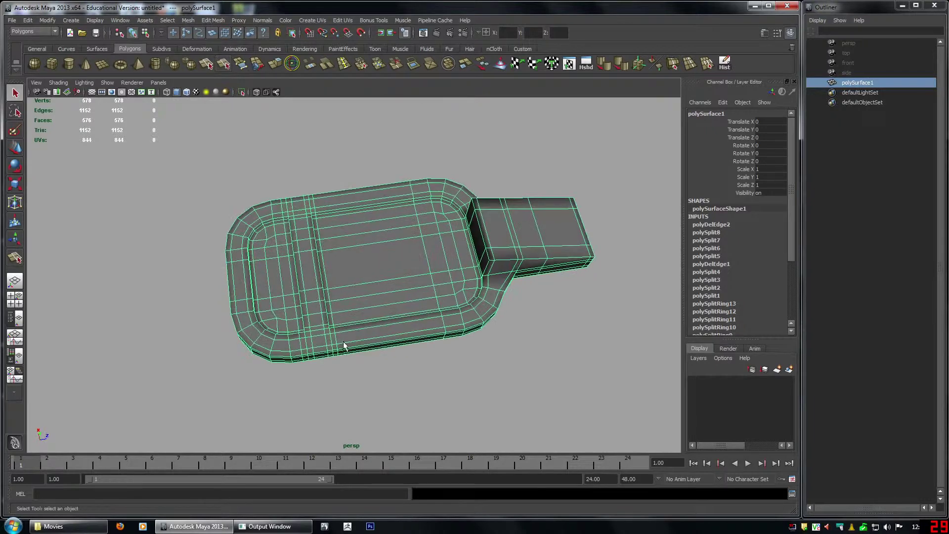
- Split the rim faces at one end of the divider with short diagonal edges running out from both adjoining recess corners
alt+middle_drag(345, 345, 423, 282)
alt+right_drag(424, 283, 498, 331)
alt+middle_drag(442, 255, 390, 272)
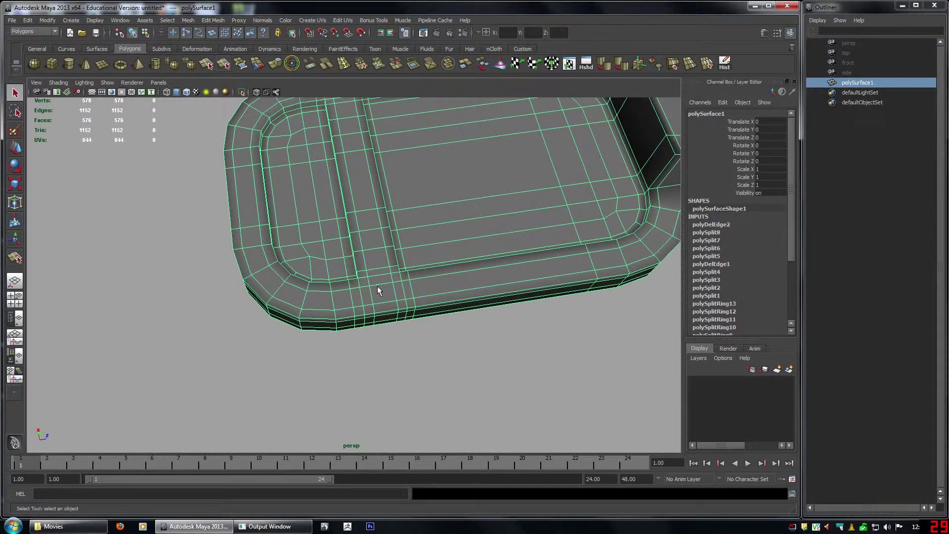
scroll(378, 290, up, 2)
click(224, 63)
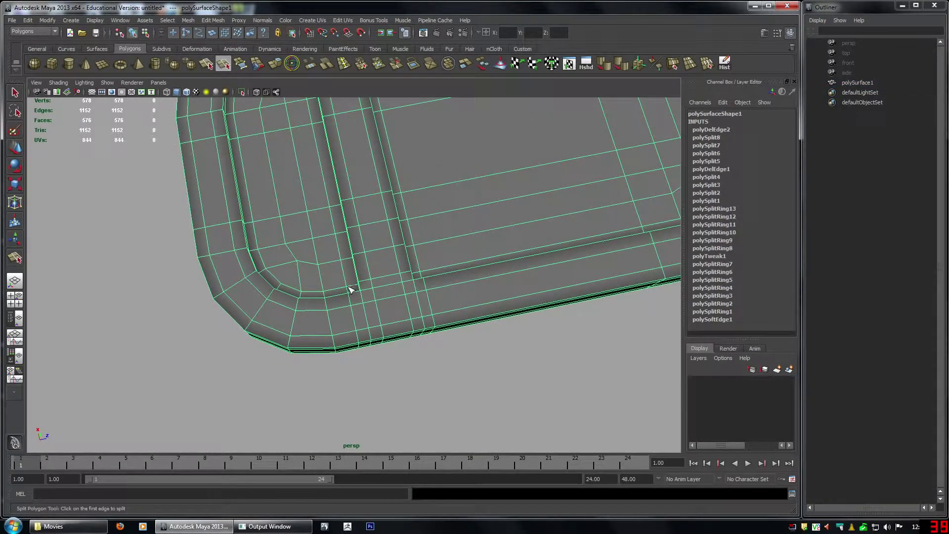
click(366, 295)
drag(370, 302, 439, 298)
key(Return)
key(y)
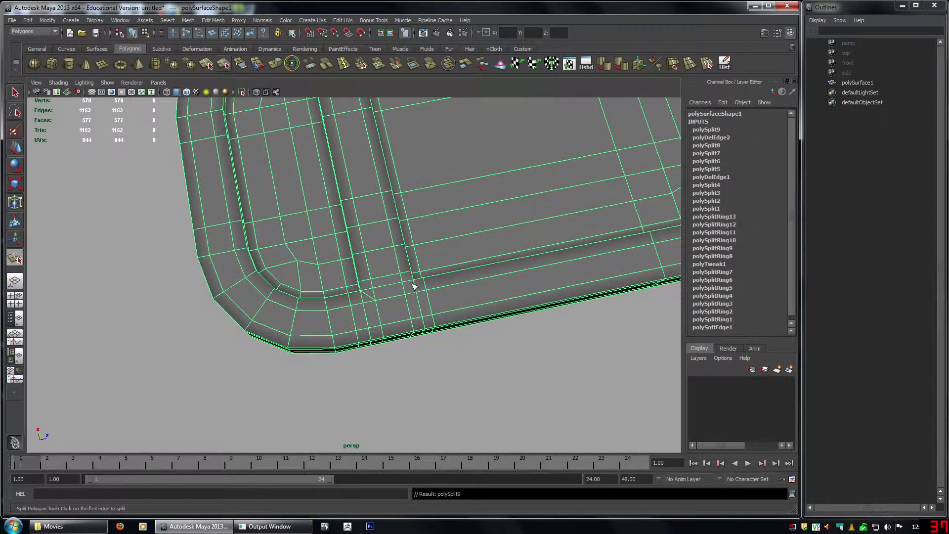
click(418, 282)
click(414, 292)
key(Return)
- Add the matching short diagonal edges from both recess corners at the divider's opposite end
key(y)
alt+drag(292, 281, 420, 282)
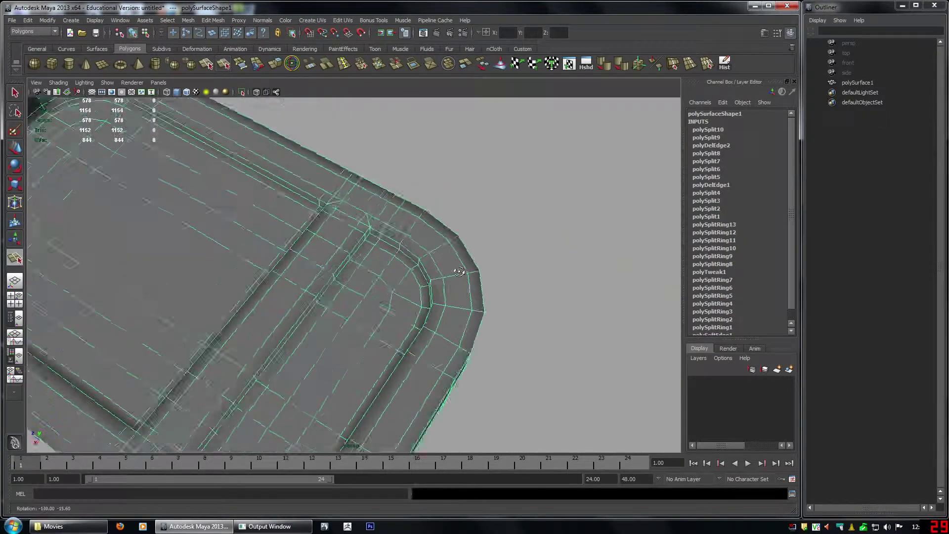
alt+middle_drag(324, 364, 450, 198)
click(301, 323)
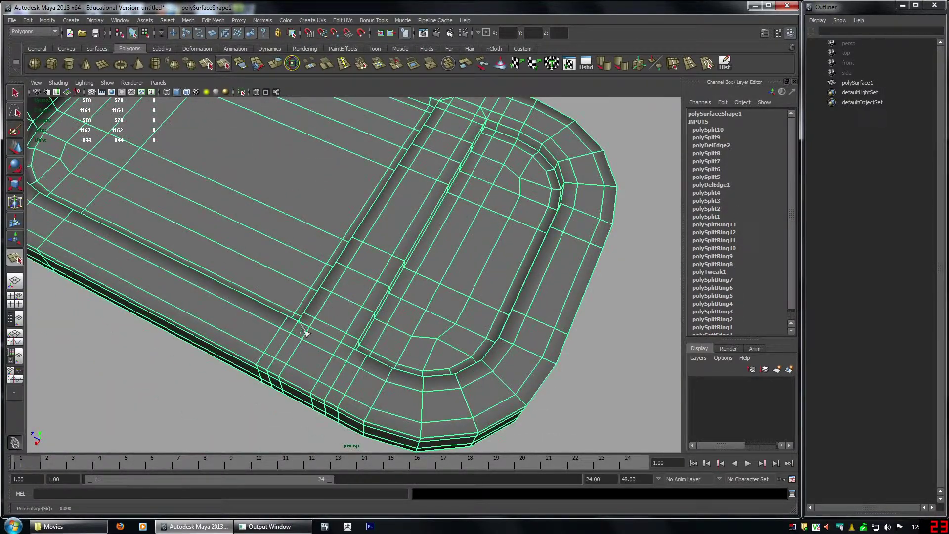
key(Return)
key(y)
drag(340, 348, 378, 314)
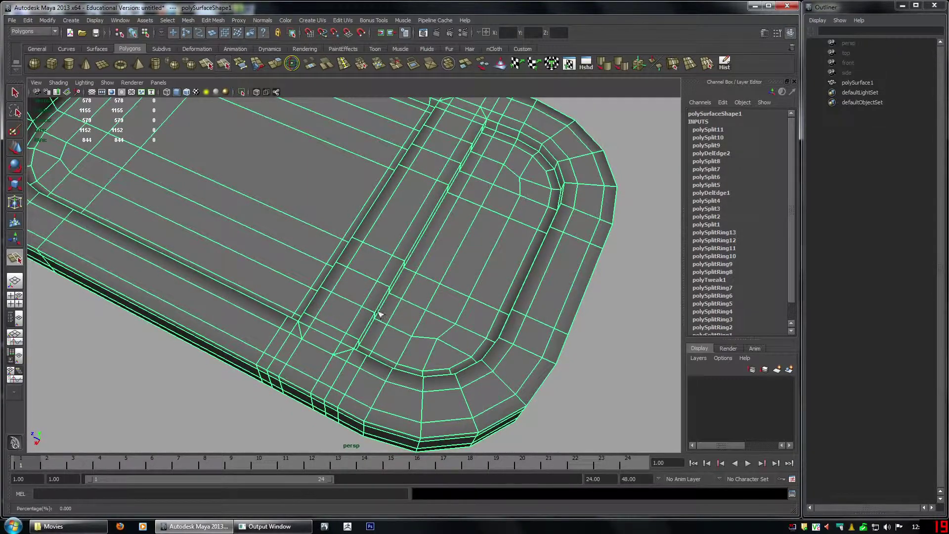
key(Return)
- Delete the redundant edges linking the recess corners at the divider's ends and the surplus loops crossing the rim there
right_drag(315, 335, 315, 319)
double_click(319, 332)
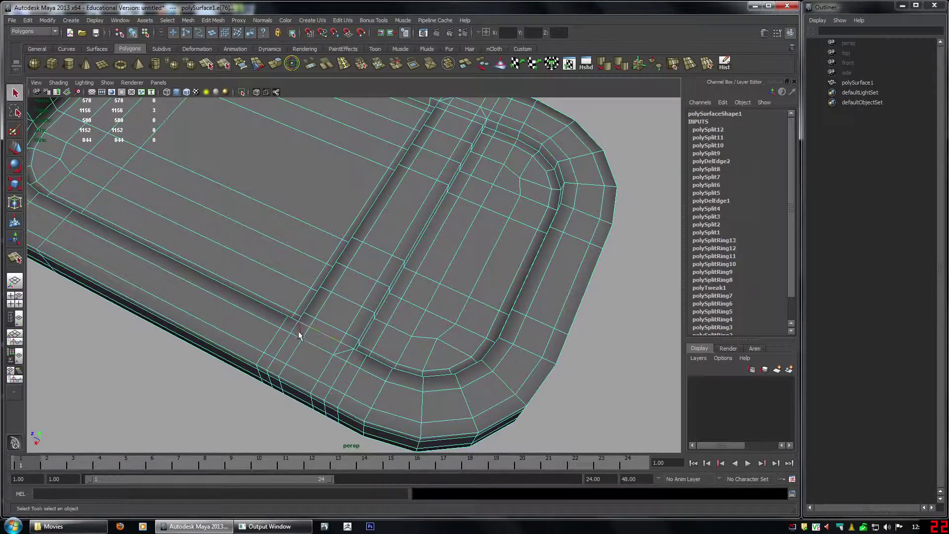
double_click(341, 373)
alt+drag(486, 342, 658, 350)
shift+double_click(447, 348)
key(Delete)
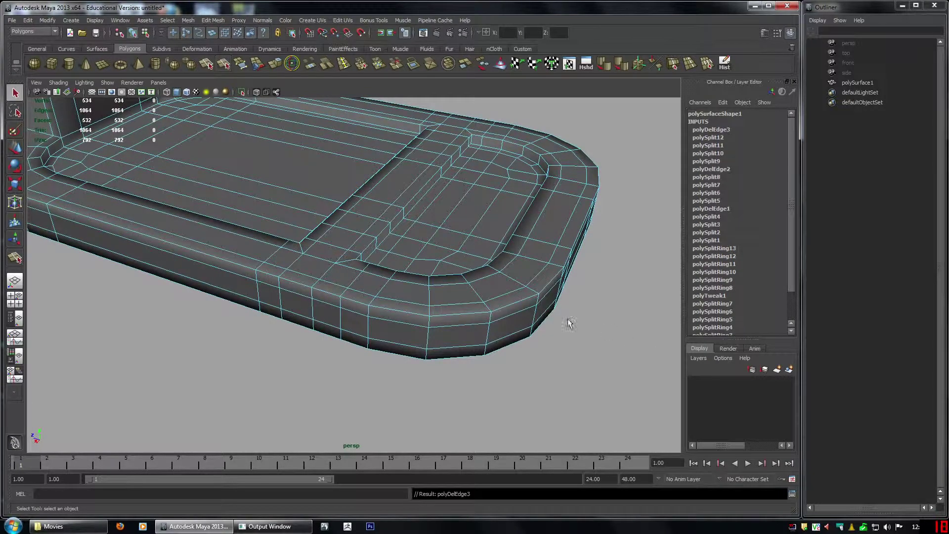
- Display the model smoothed, return to object mode and delete its construction history
alt+drag(568, 324, 370, 284)
key(3)
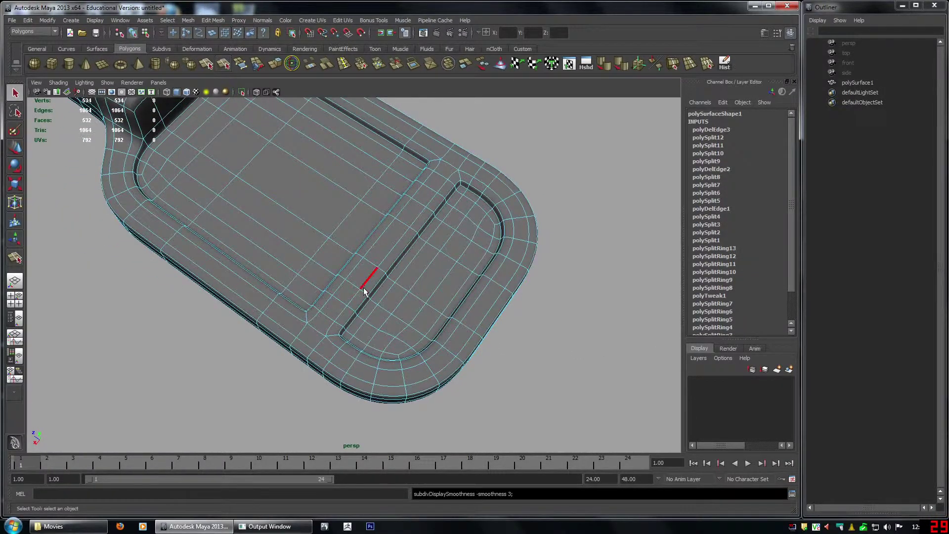
key(F8)
click(724, 63)
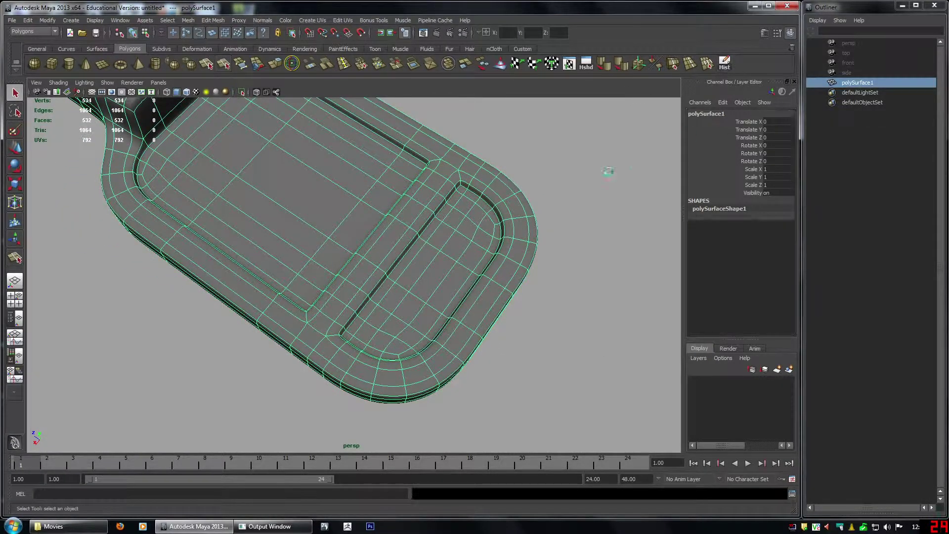
- Inspect the smoothed model's recess corners, divider ends and overall shape from several angles
click(608, 169)
click(449, 224)
alt+middle_drag(449, 223, 507, 258)
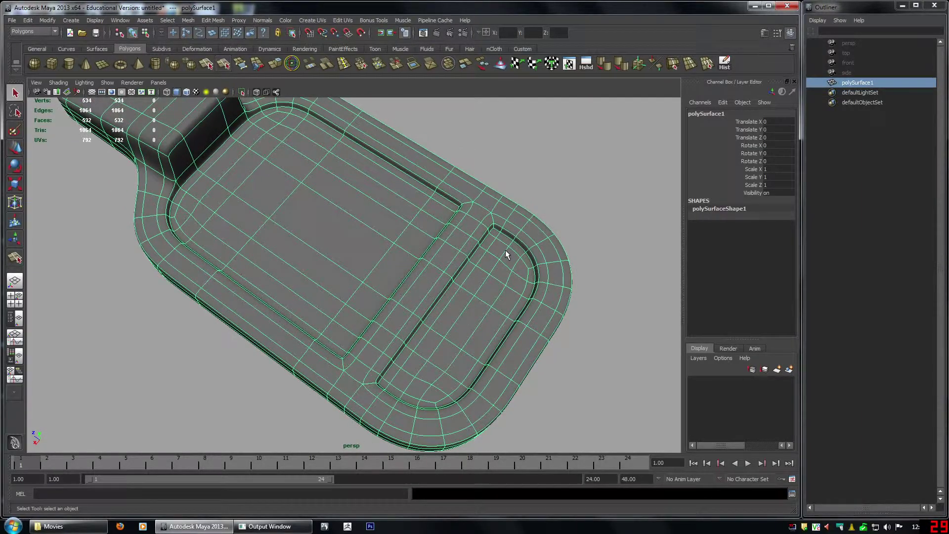
click(595, 241)
alt+drag(594, 242, 565, 304)
alt+right_drag(566, 304, 502, 295)
click(473, 290)
key(3)
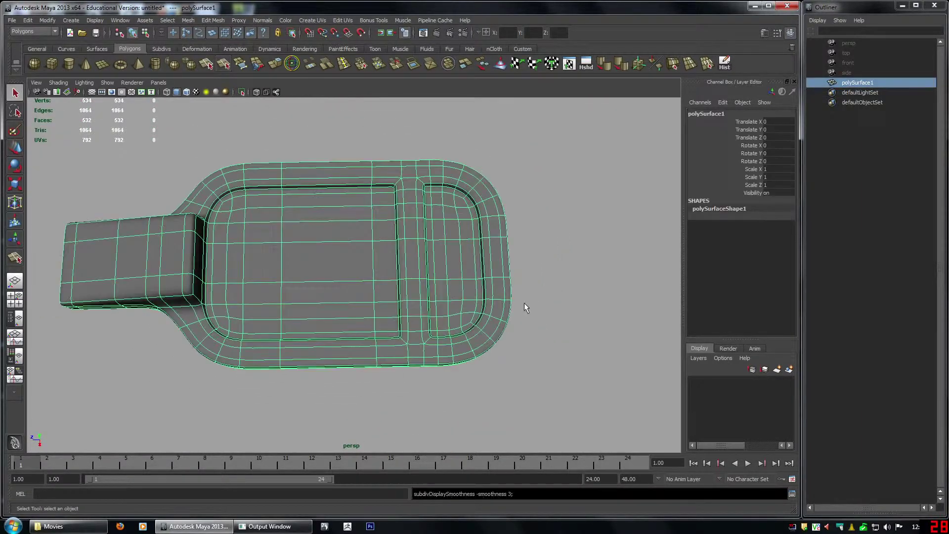
- Compare the model's smoothed and unsmoothed display, with the wireframe shown over the shading
key(1)
key(3)
click(187, 91)
click(542, 299)
alt+drag(543, 299, 405, 266)
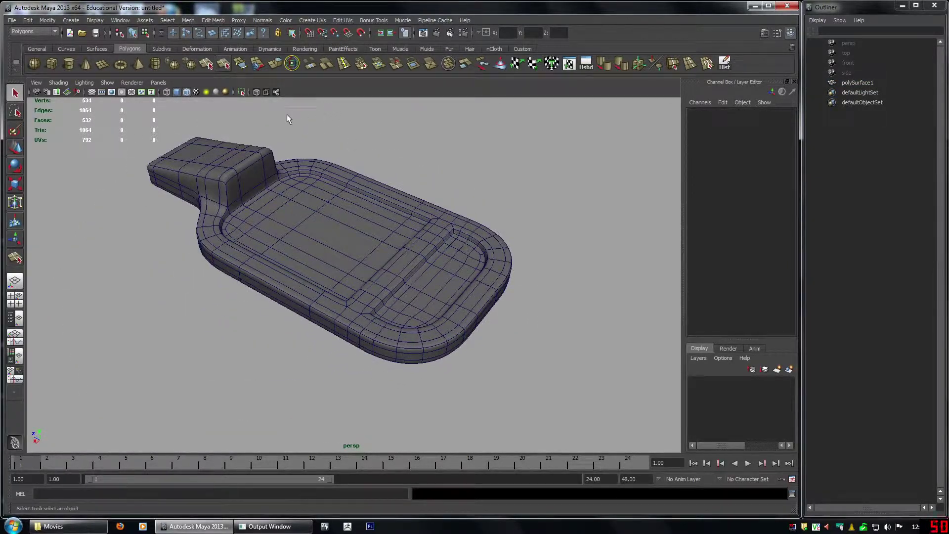
click(273, 162)
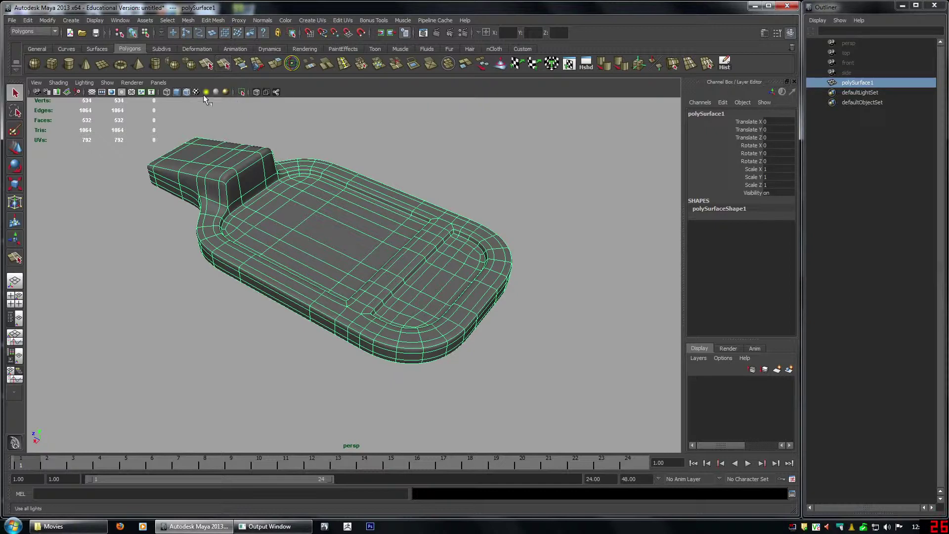
key(1)
- Enable Auto complete for the Insert Edge Loop Tool and insert a supporting edge loop just below the wedge's sloped top edge
alt+drag(347, 213, 431, 208)
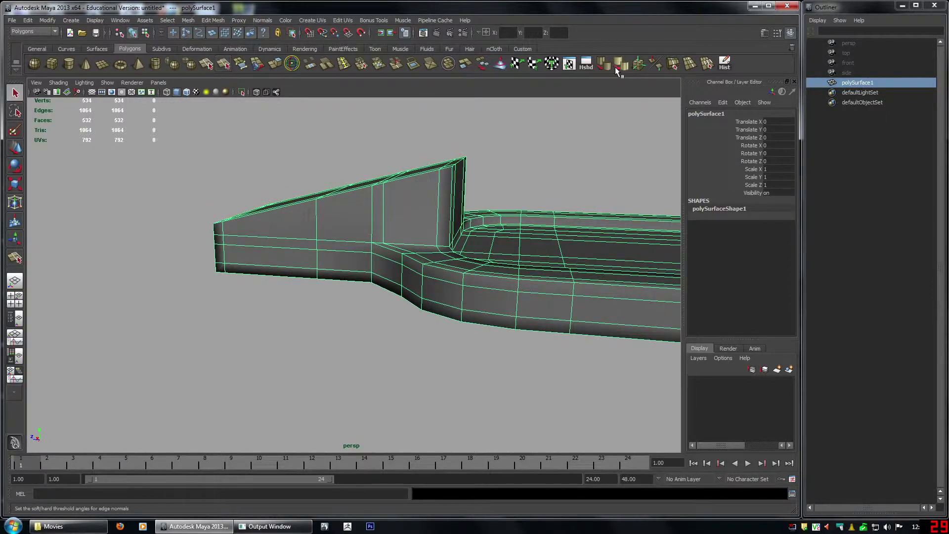
key(F10)
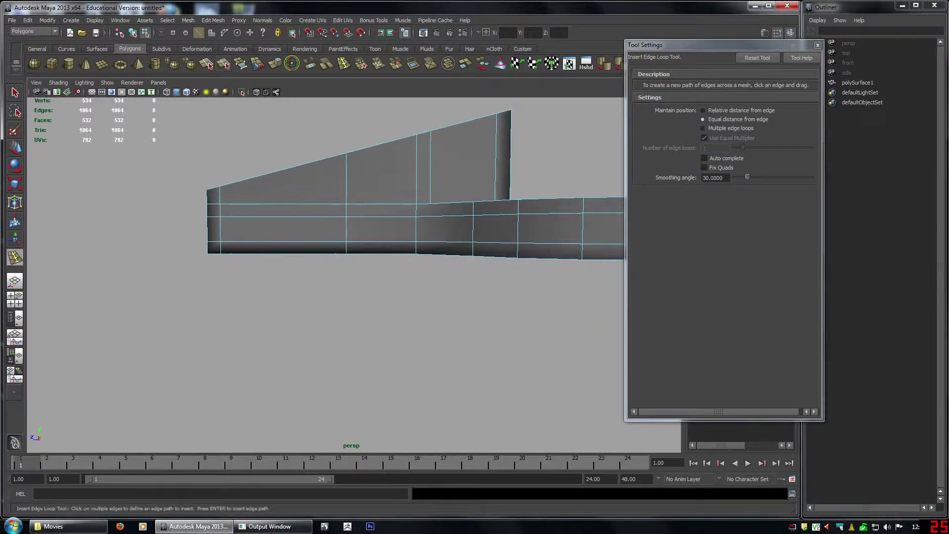
click(720, 163)
mouse_move(508, 144)
alt+mouse_down()
mouse_move(504, 156)
mouse_move(502, 141)
alt+mouse_up()
alt+drag(493, 179, 439, 213)
key(w)
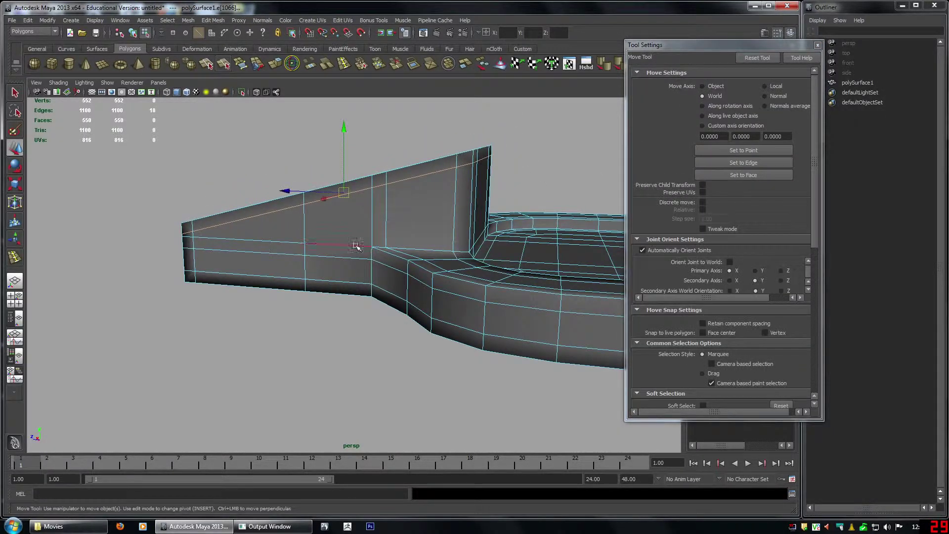
- Inspect the wedge's edge flow in wireframe and shaded display
alt+drag(223, 237, 282, 238)
right_drag(342, 214, 315, 213)
key(4)
alt+drag(253, 231, 256, 221)
key(q)
right_drag(256, 220, 260, 218)
key(5)
alt+drag(303, 225, 284, 218)
- Select the middle strip of faces around the wedge's thin end and move it slightly down
right_drag(285, 209, 285, 230)
click(303, 217)
alt+drag(268, 239, 402, 182)
double_click(468, 227)
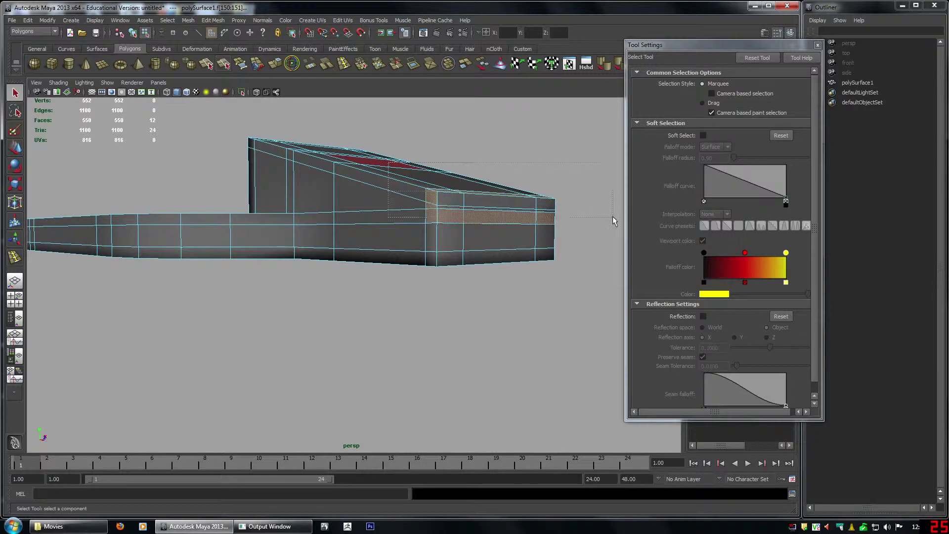
ctrl+drag(612, 207, 611, 205)
alt+drag(505, 210, 373, 212)
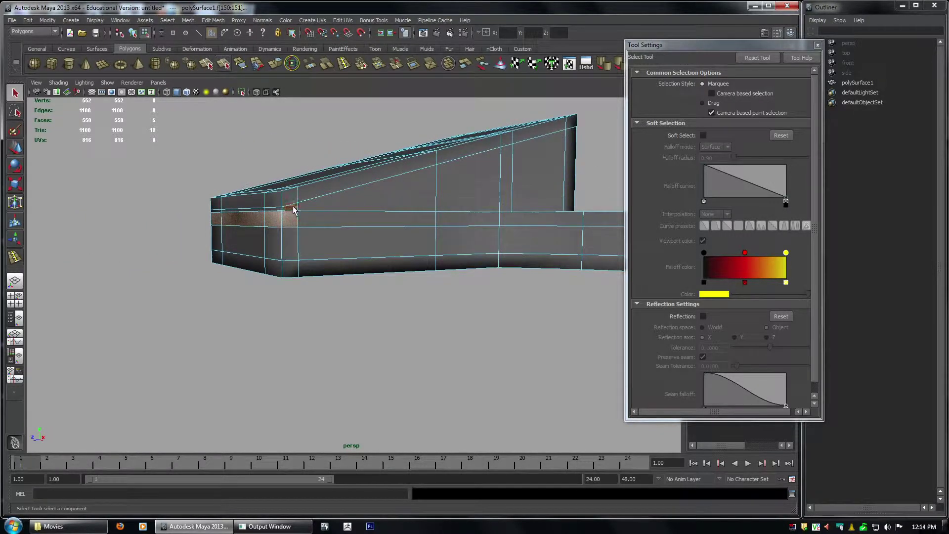
alt+drag(293, 205, 264, 218)
key(w)
drag(219, 157, 220, 175)
mouse_move(426, 239)
alt+mouse_down()
mouse_move(416, 236)
mouse_move(432, 236)
alt+mouse_up()
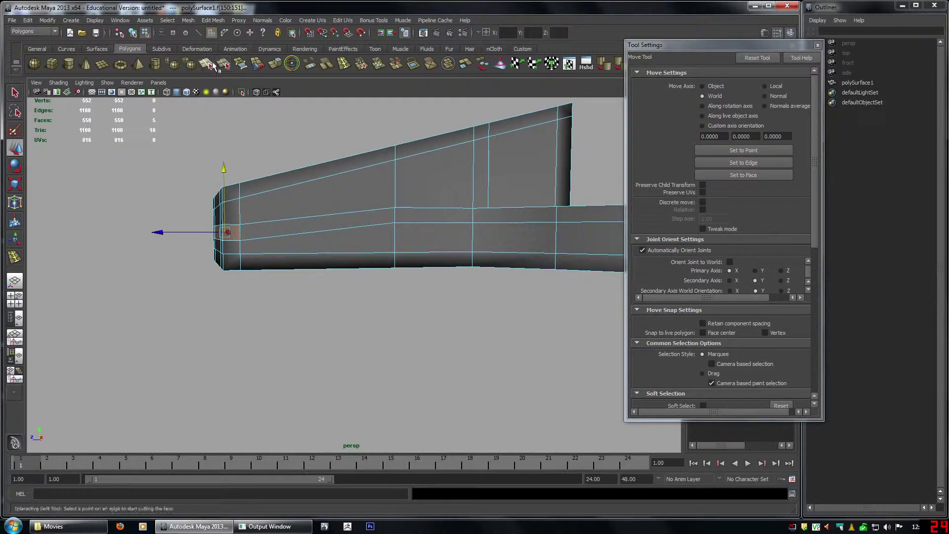
- Insert an edge loop around the wedge just above its junction with the panel, and display the model smoothed
click(344, 64)
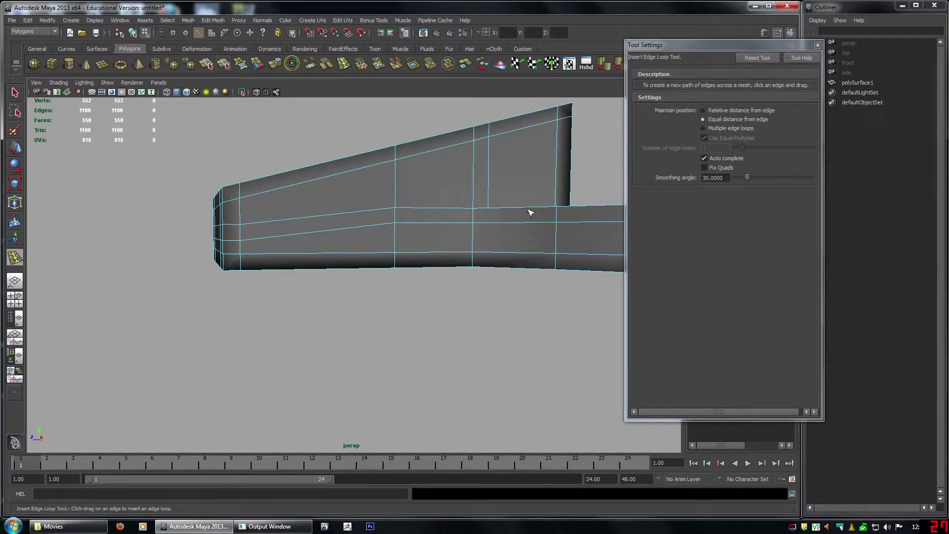
drag(474, 205, 483, 205)
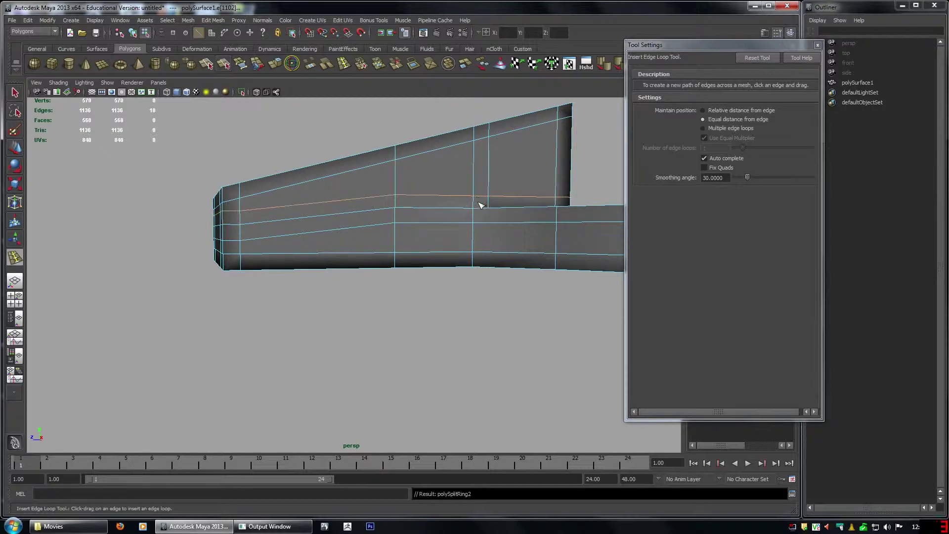
key(w)
click(483, 230)
key(3)
click(312, 138)
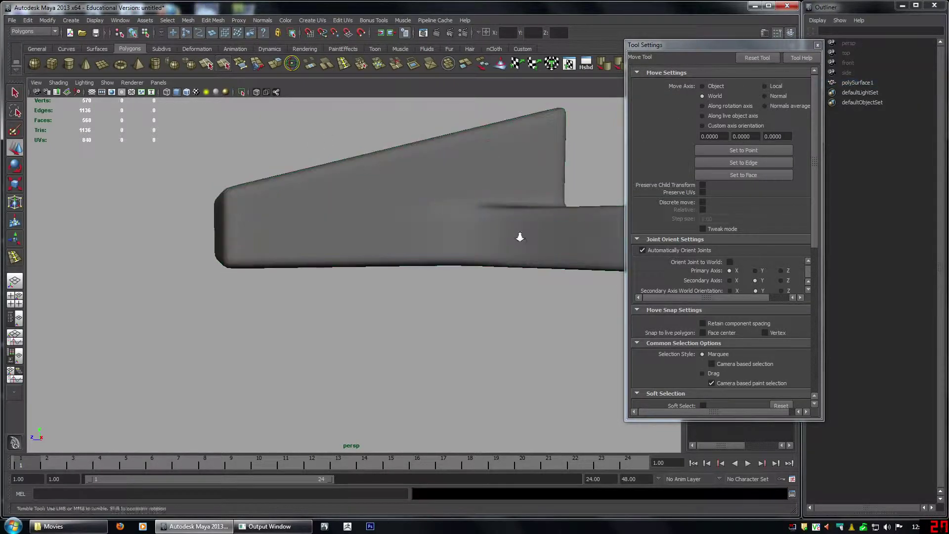
- Close the tool settings and inspect the wedge and its junction with the panel, smoothed and unsmoothed, from several angles
alt+right_drag(519, 234, 411, 197)
alt+drag(411, 198, 490, 246)
click(451, 240)
key(1)
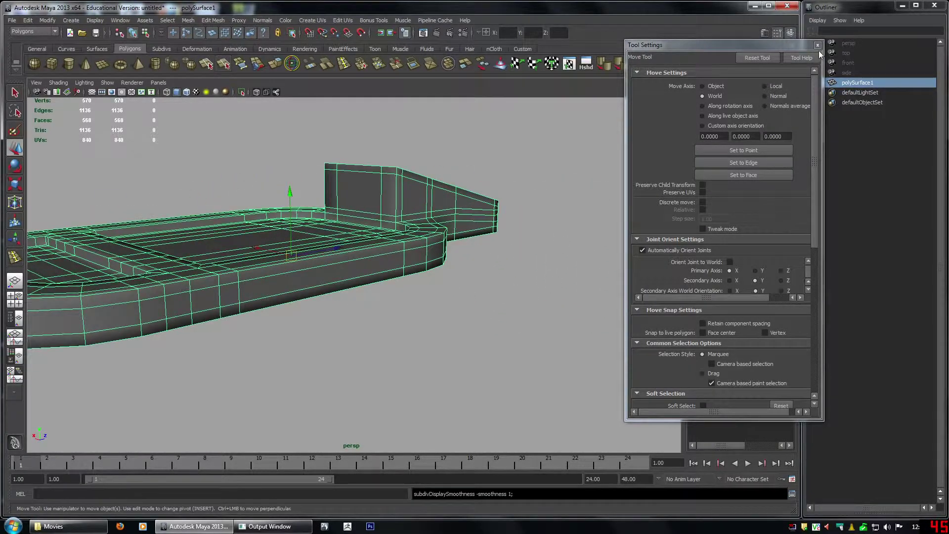
click(818, 45)
click(585, 221)
alt+drag(585, 220, 563, 257)
click(455, 251)
key(3)
click(588, 303)
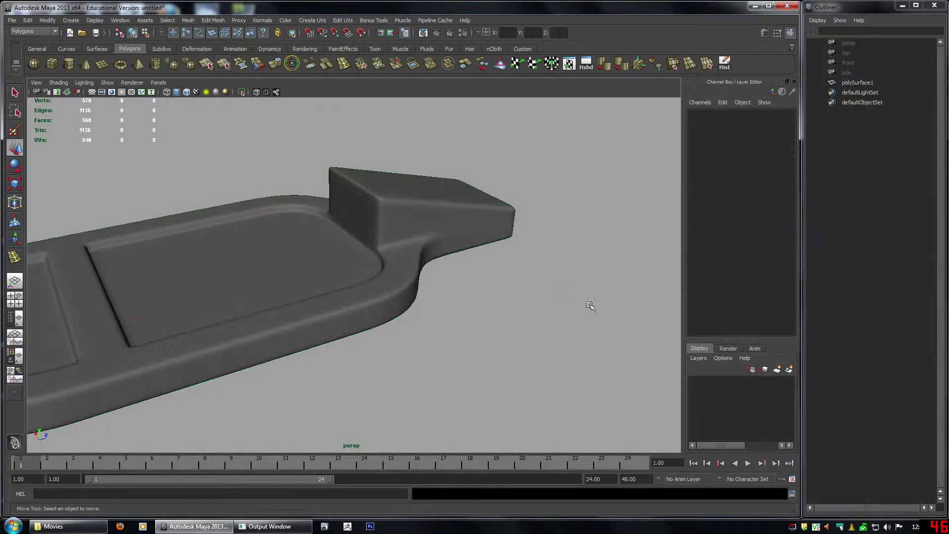
alt+right_drag(591, 305, 421, 292)
alt+drag(420, 292, 444, 309)
click(385, 284)
key(1)
alt+drag(385, 307, 430, 291)
alt+right_drag(431, 297, 504, 350)
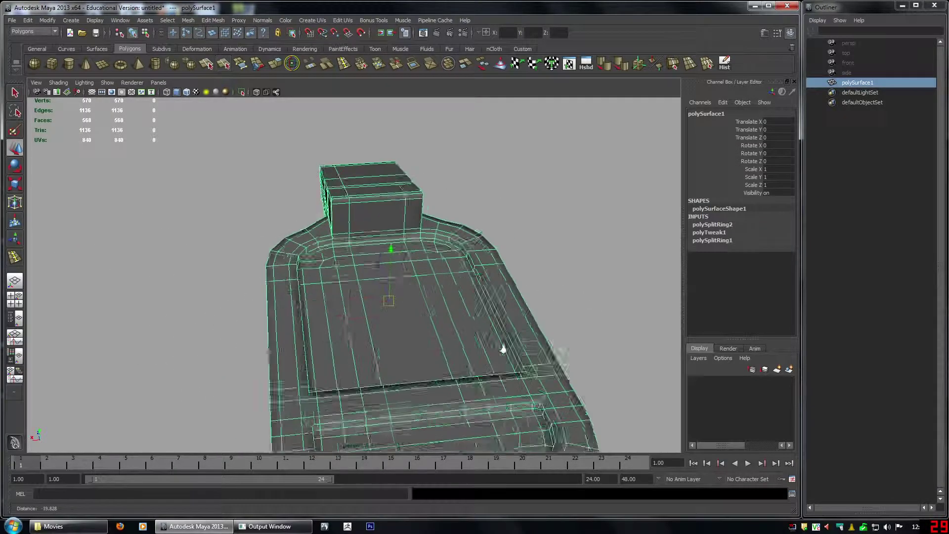
alt+drag(503, 349, 365, 262)
- Scale only the wedge's portion of the two lengthwise edge loops outward toward its sides, and preview the model smoothed
right_drag(361, 254, 360, 261)
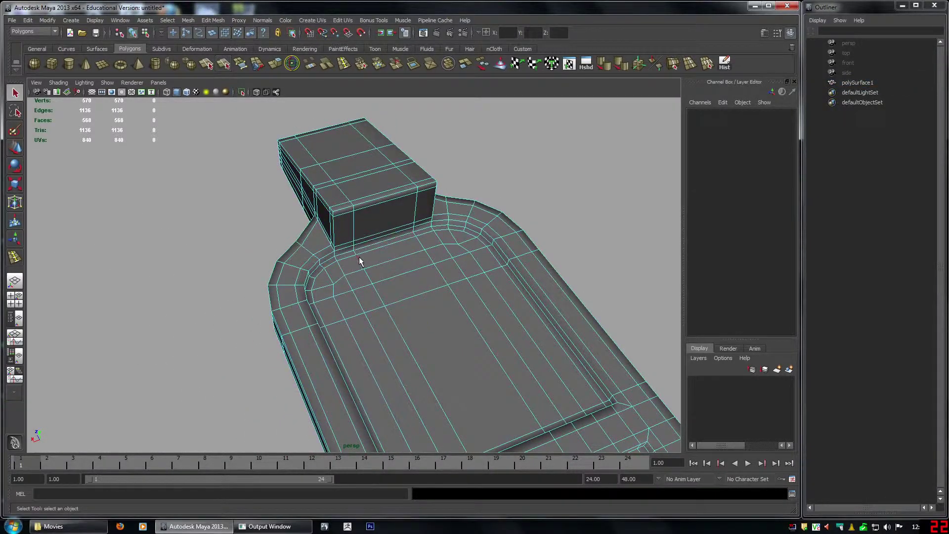
double_click(359, 258)
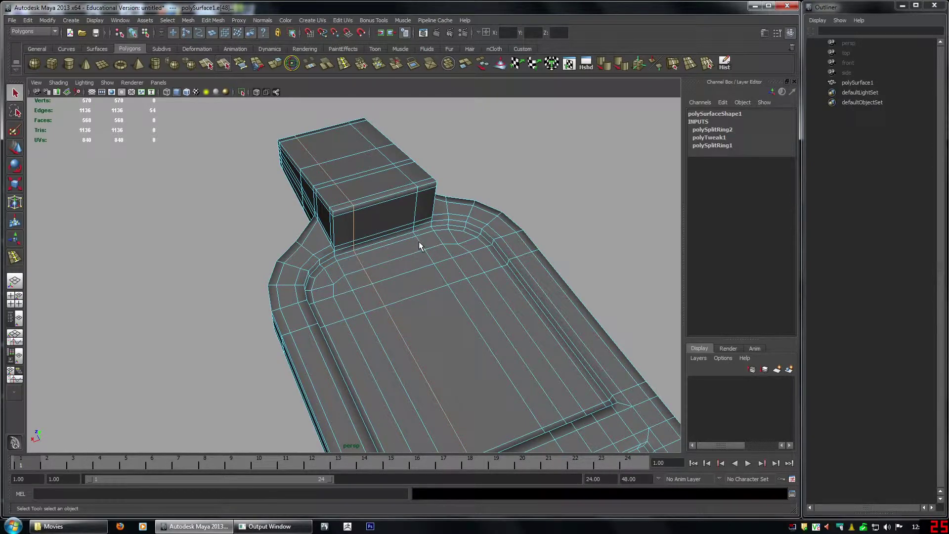
alt+right_drag(504, 316, 470, 324)
alt+middle_drag(471, 324, 446, 272)
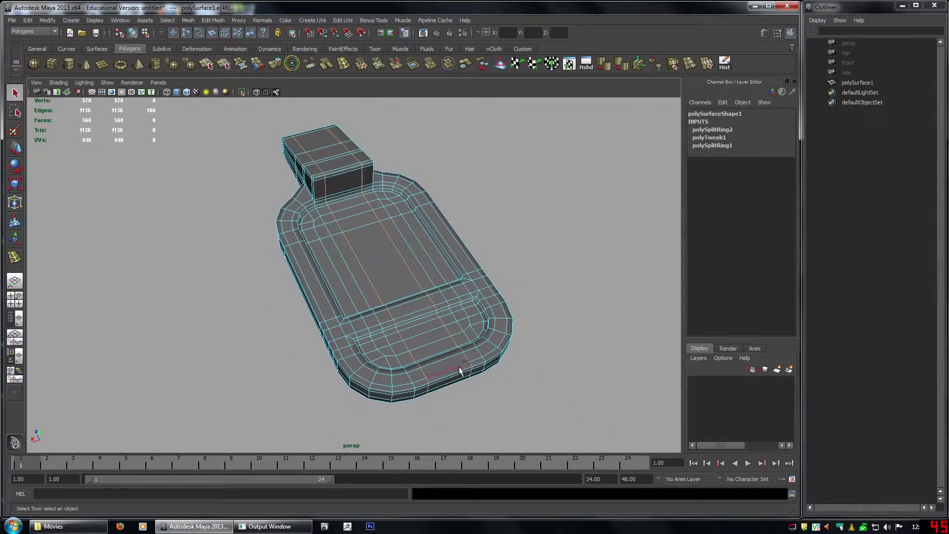
alt+drag(347, 303, 334, 196)
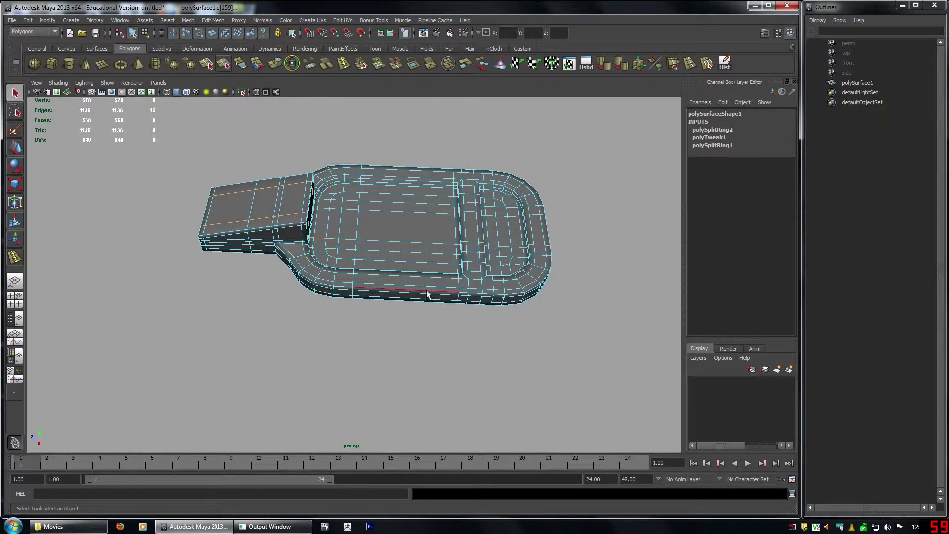
alt+drag(322, 292, 471, 305)
key(r)
key(w)
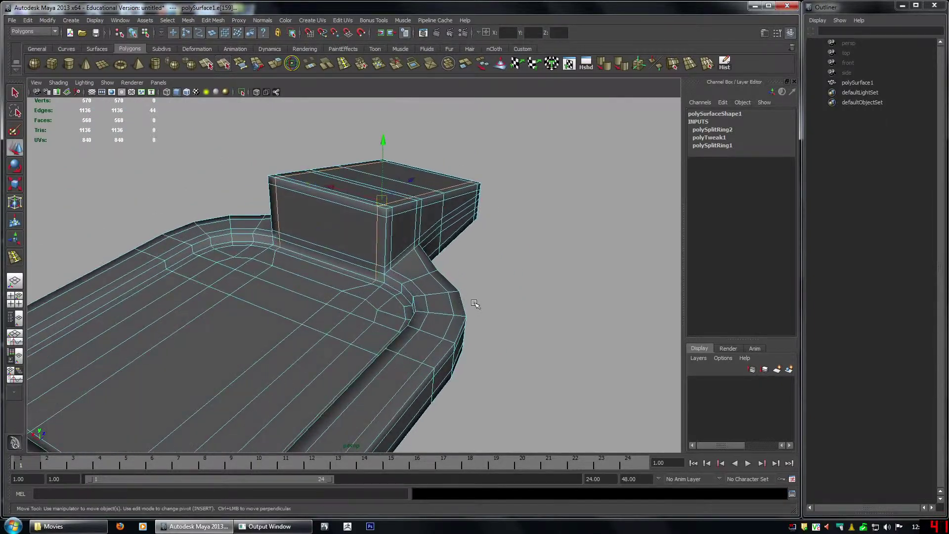
key(F8)
click(483, 279)
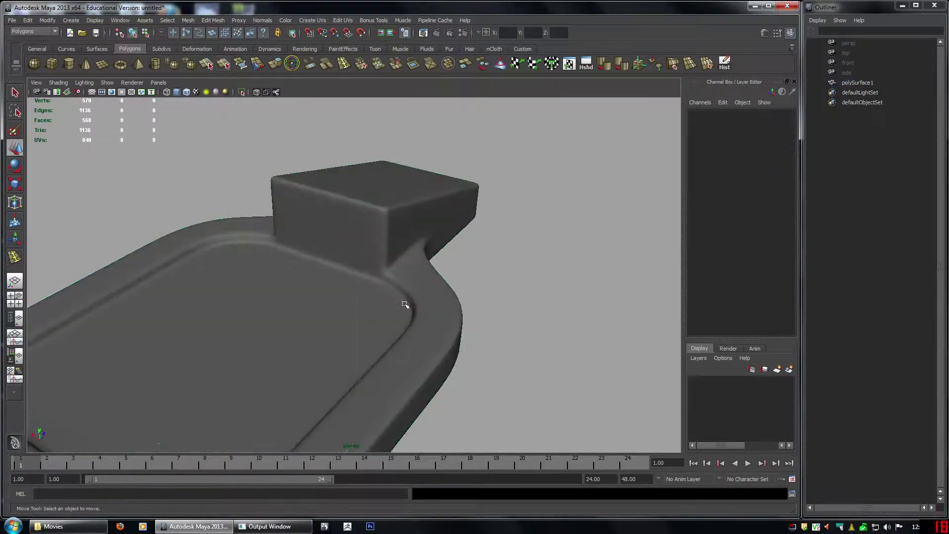
- Split the small corner faces on the underside with diagonal edges at both corners where the neck meets the panel
alt+drag(405, 303, 484, 303)
alt+drag(368, 310, 417, 297)
click(434, 259)
scroll(373, 257, up, 3)
scroll(332, 240, up, 3)
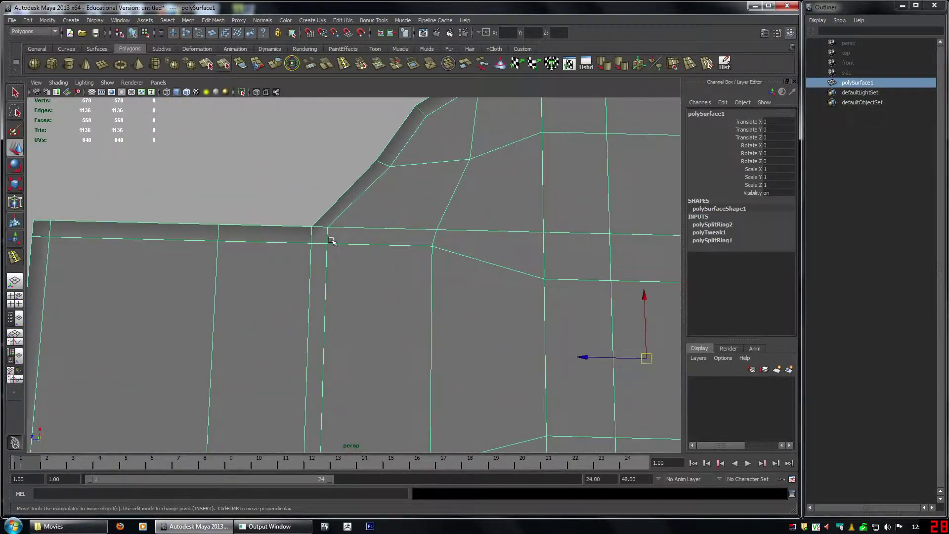
click(223, 64)
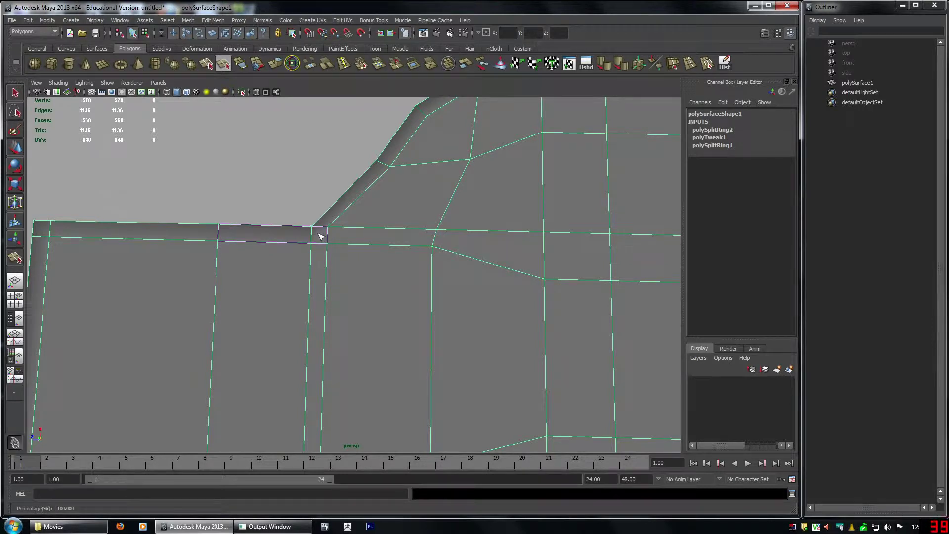
key(y)
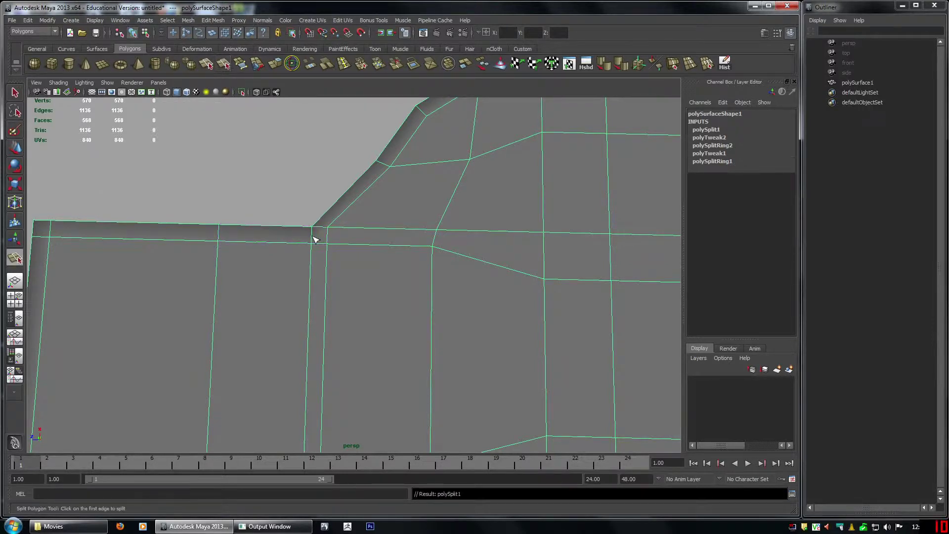
drag(312, 236, 330, 188)
key(y)
alt+drag(365, 282, 374, 199)
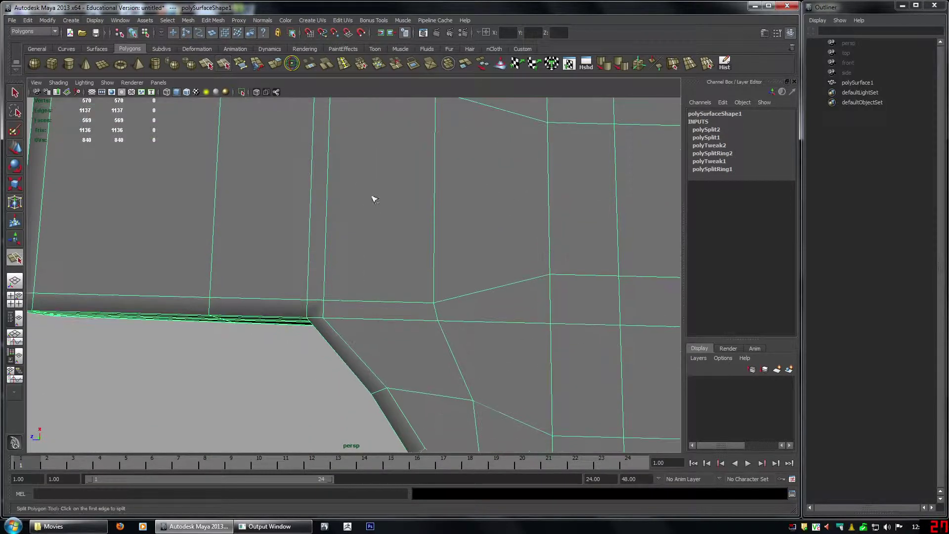
drag(319, 301, 348, 282)
- Delete the redundant crosswise edges linking the two neck corners on the underside
key(w)
key(q)
right_drag(348, 282, 342, 262)
click(343, 262)
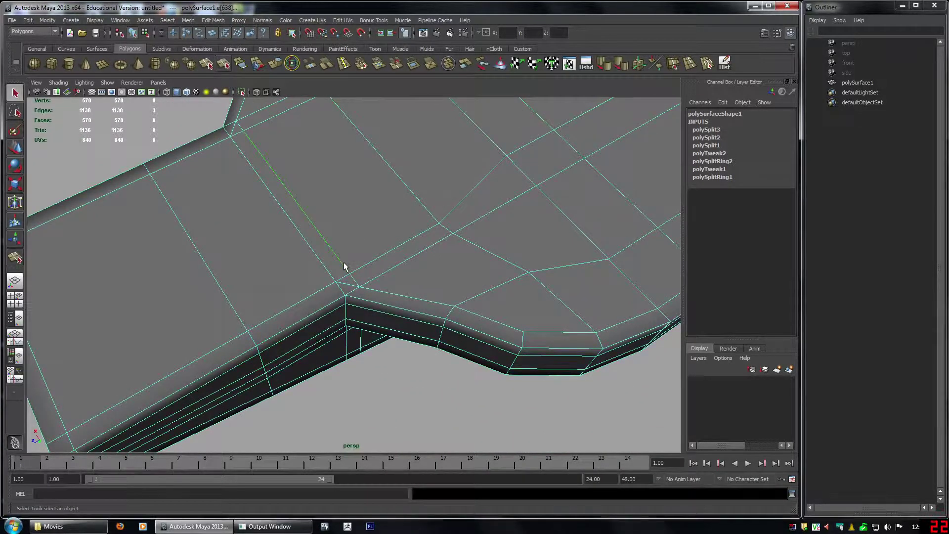
key(Delete)
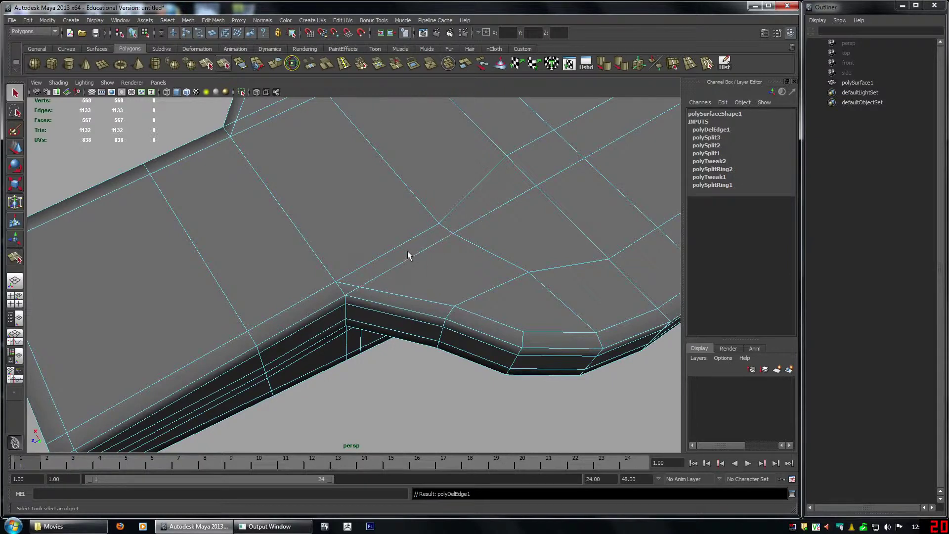
- Add a connecting edge on each side of the underside, from the panel's inner loop to the neck corner
alt+drag(408, 254, 431, 220)
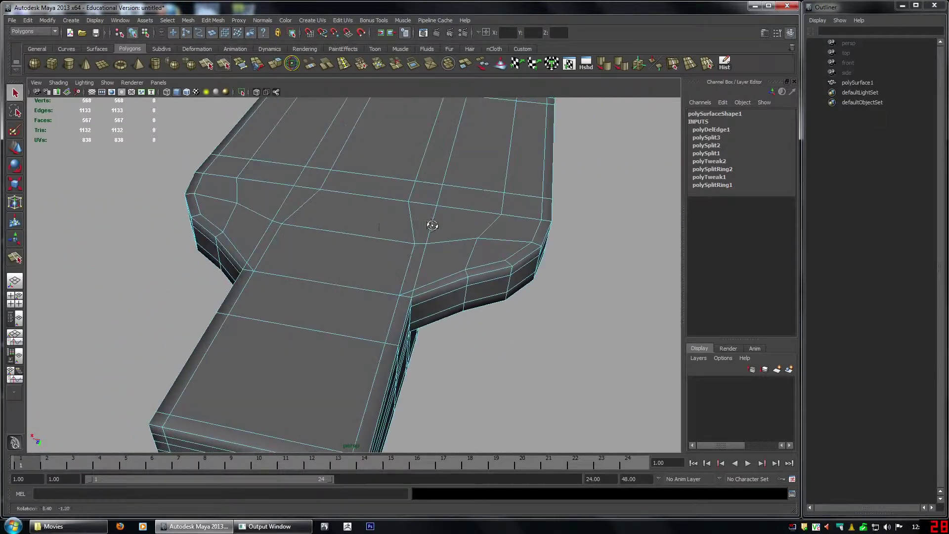
click(223, 63)
alt+drag(274, 268, 276, 209)
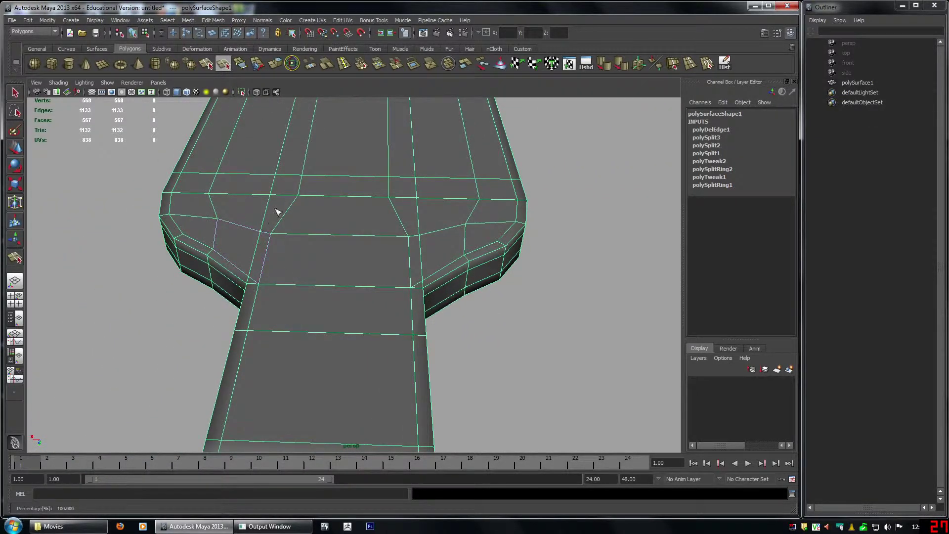
key(Return)
key(y)
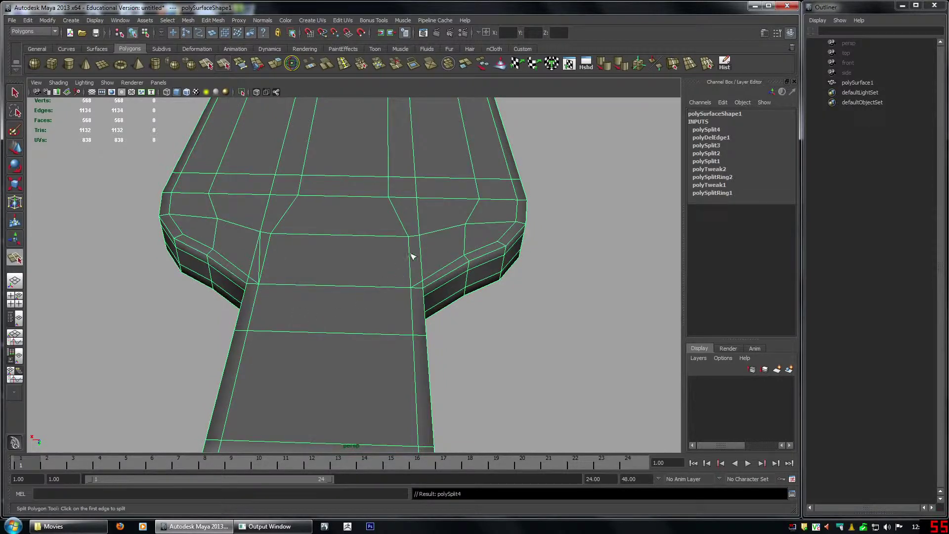
drag(422, 248, 422, 339)
- Delete the redundant edges beside the new connecting edges at both neck corners on the underside
key(q)
right_drag(414, 287, 418, 261)
click(422, 268)
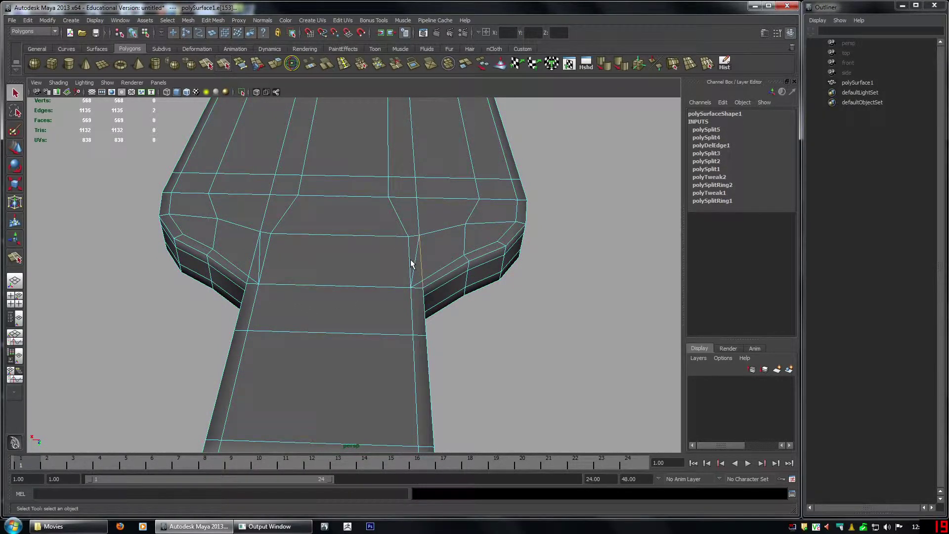
key(ctrl+z)
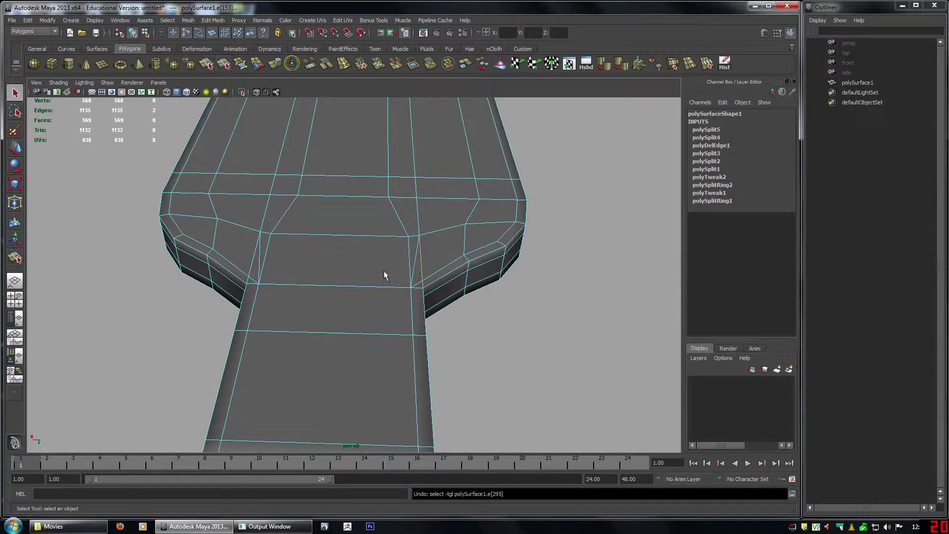
shift+click(251, 269)
alt+right_drag(423, 291, 306, 322)
alt+drag(304, 322, 254, 318)
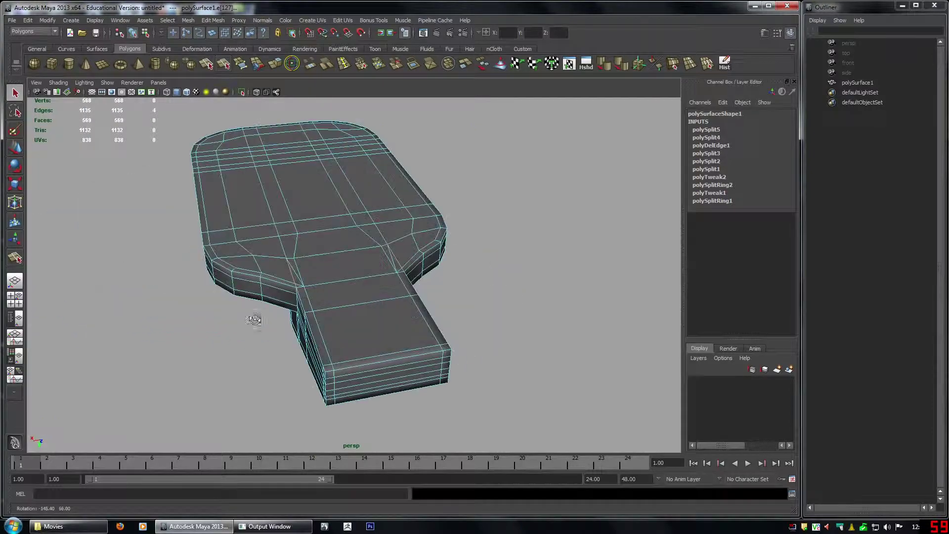
key(ctrl+Delete)
alt+right_drag(260, 191, 324, 290)
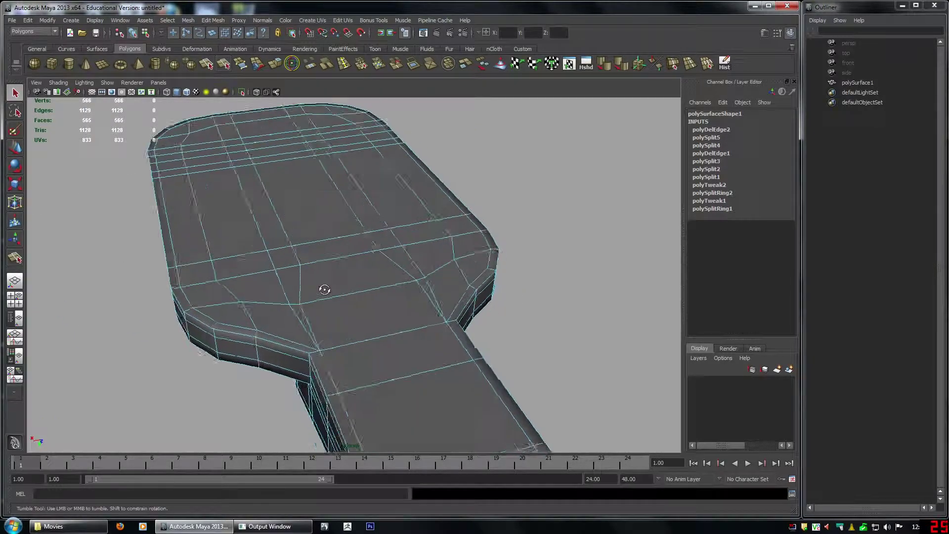
alt+drag(324, 290, 279, 283)
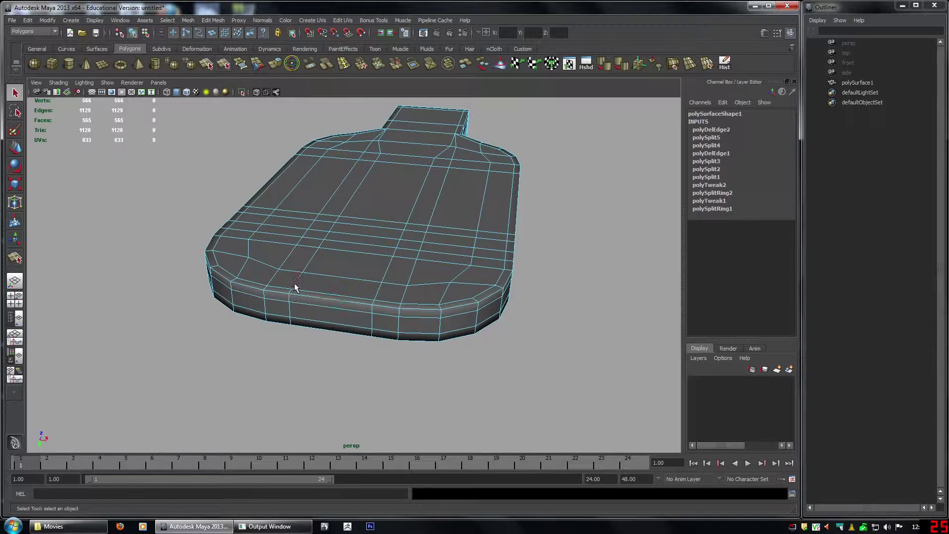
double_click(296, 287)
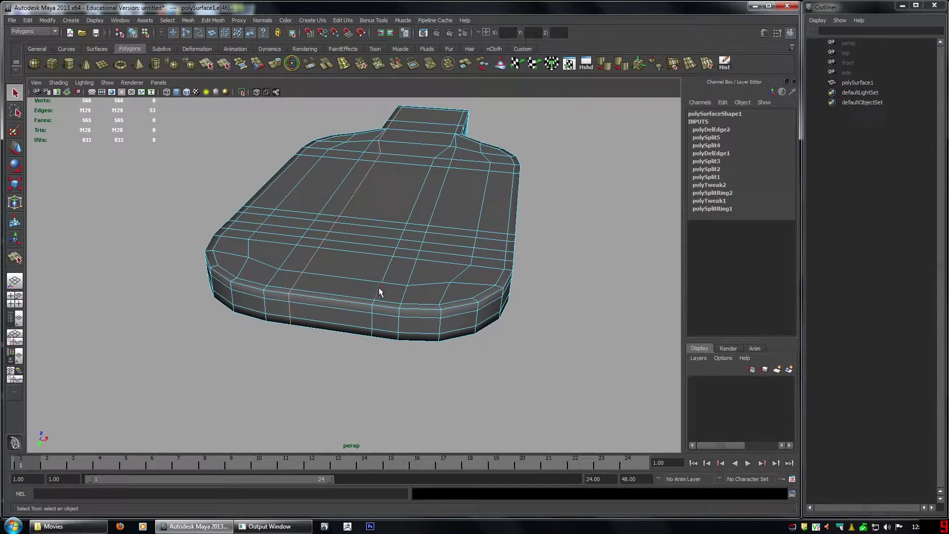
shift+double_click(378, 290)
alt+drag(312, 267, 289, 257)
alt+drag(375, 254, 333, 309)
- Split the underside near the panel's rounded end, routing new edges between the two inner lengthwise loops through their midpoints with snapping tolerance 80
key(y)
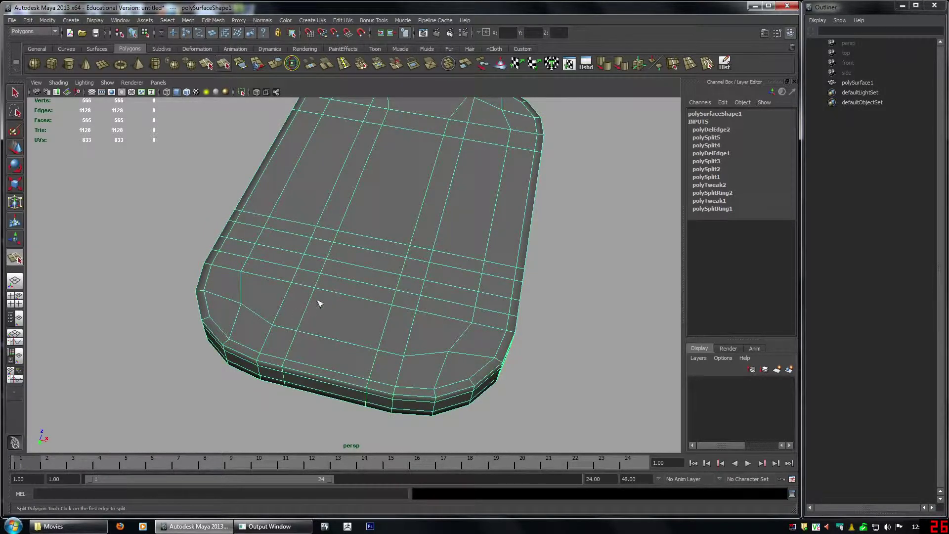
click(299, 288)
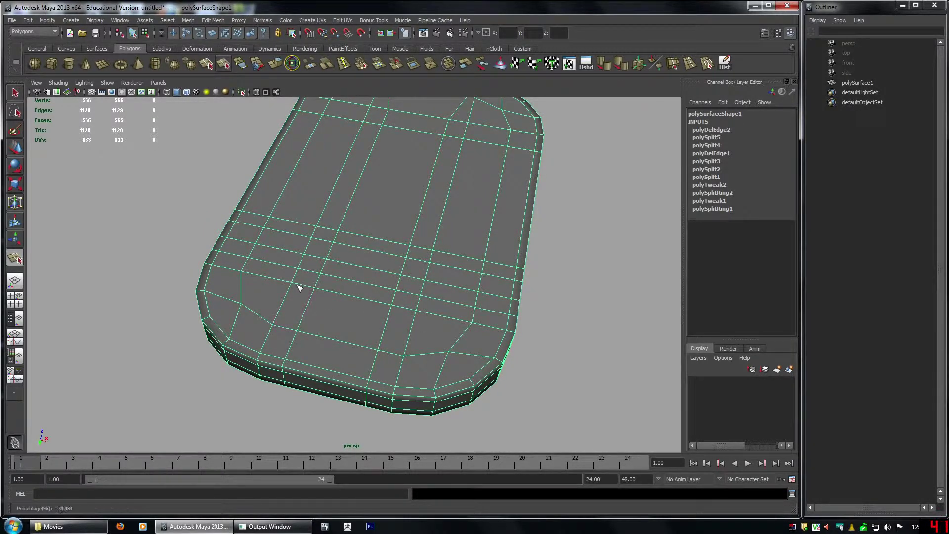
double_click(13, 258)
click(736, 156)
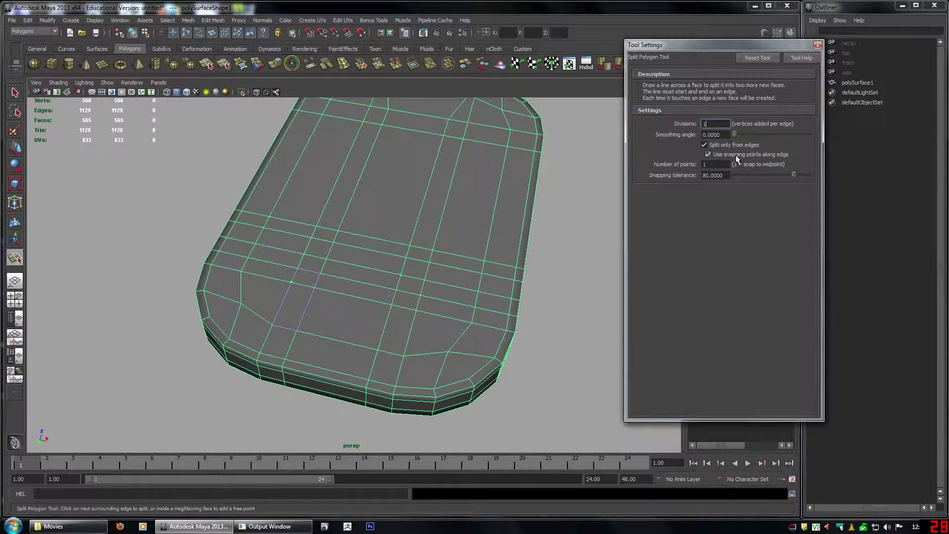
drag(726, 175, 646, 175)
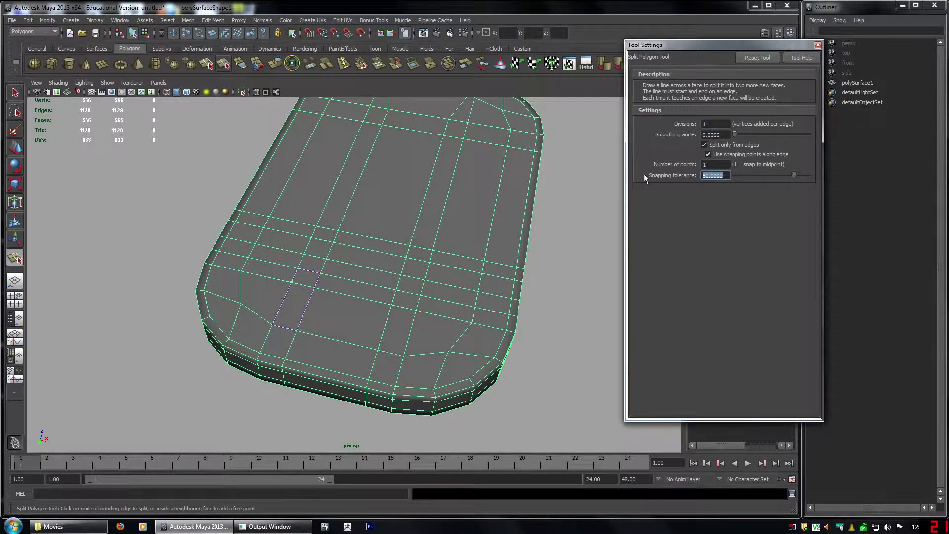
text(80)
key(Return)
alt+drag(423, 301, 229, 236)
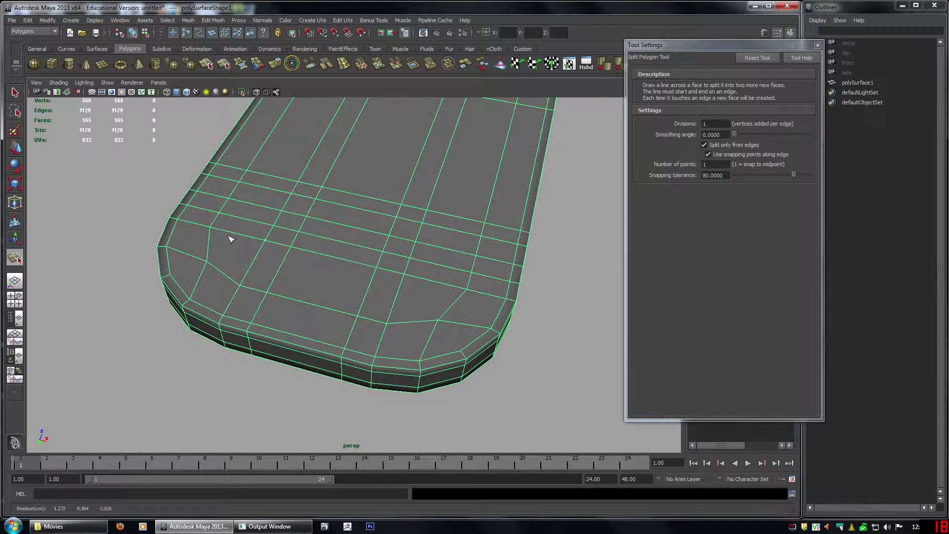
click(277, 244)
click(287, 259)
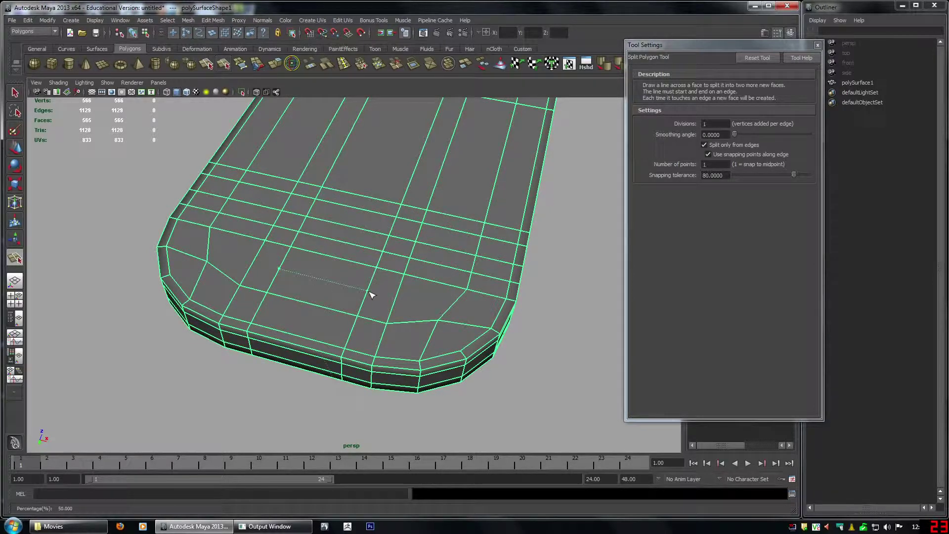
click(397, 273)
key(w)
- Delete the two short lengthwise edges directly above the new split line on the underside
right_drag(384, 284, 382, 263)
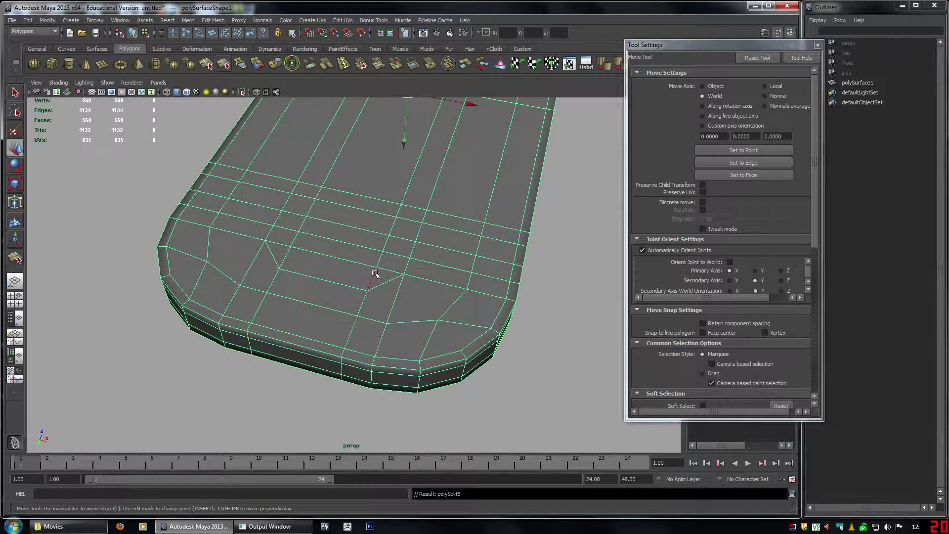
click(372, 277)
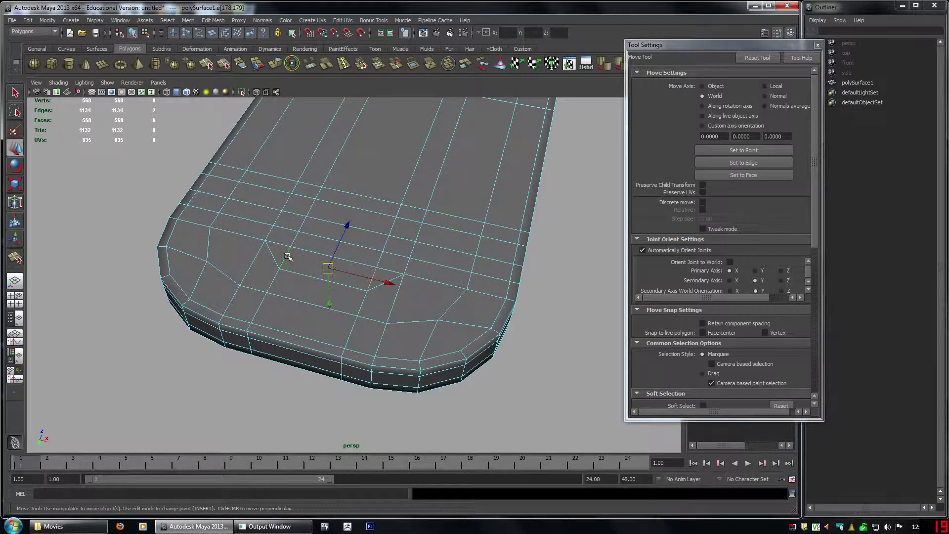
key(Delete)
- Delete the two inner lengthwise edge loops running along the underside between the rounded end and the neck
alt+drag(296, 239, 413, 292)
alt+middle_drag(413, 293, 393, 333)
double_click(341, 253)
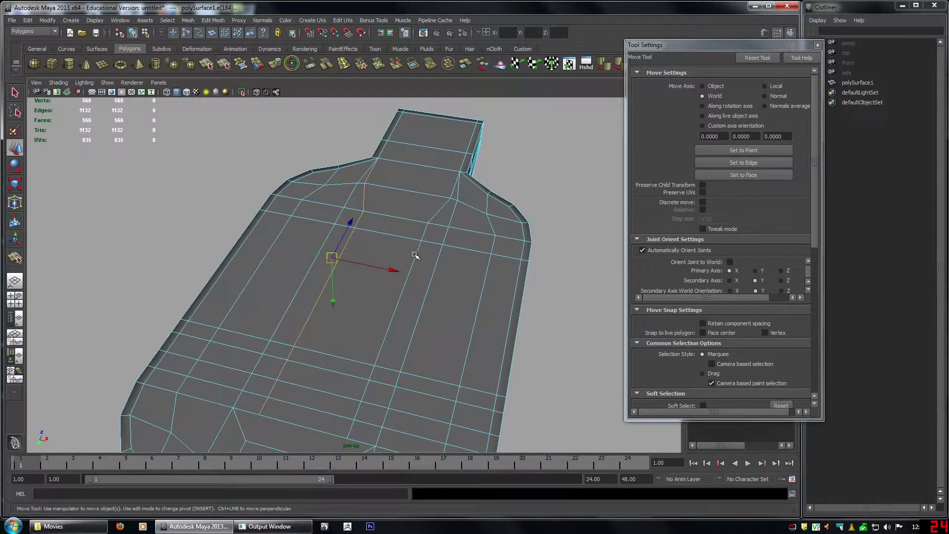
alt+drag(415, 260, 388, 285)
key(Delete)
- Display the panel with smooth preview in object mode and delete its construction history
click(818, 45)
key(3)
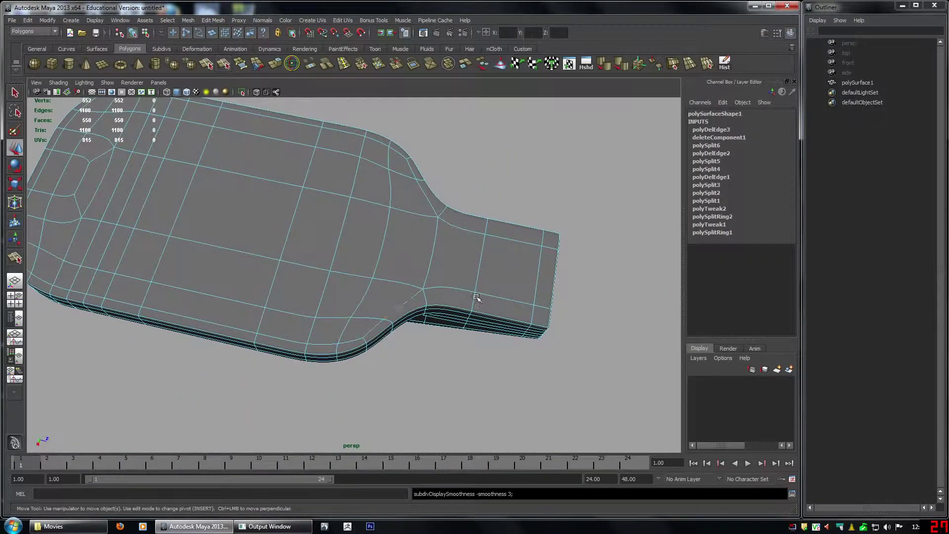
key(F8)
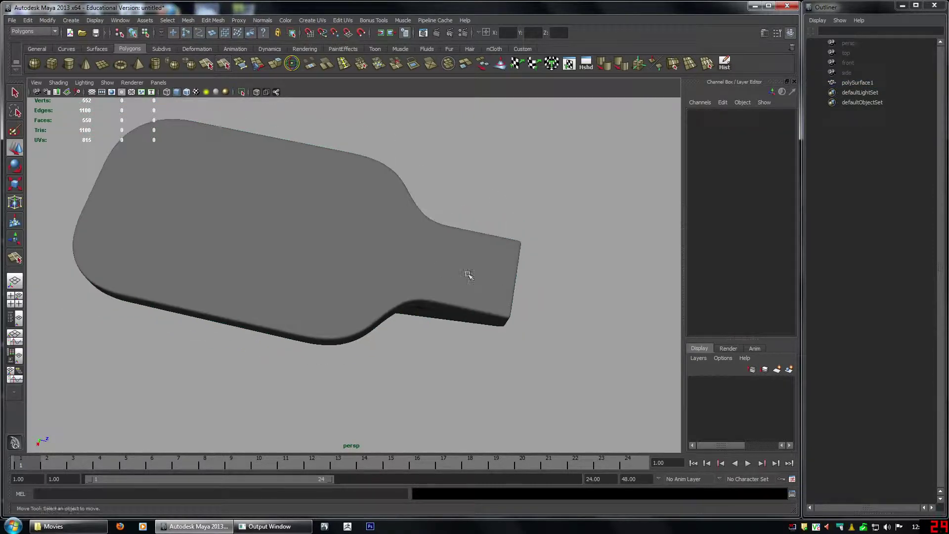
click(466, 276)
click(725, 63)
click(549, 168)
- Examine the panel's smoothed underside and its recessed top and neck from several angles
alt+drag(432, 235, 443, 261)
click(443, 261)
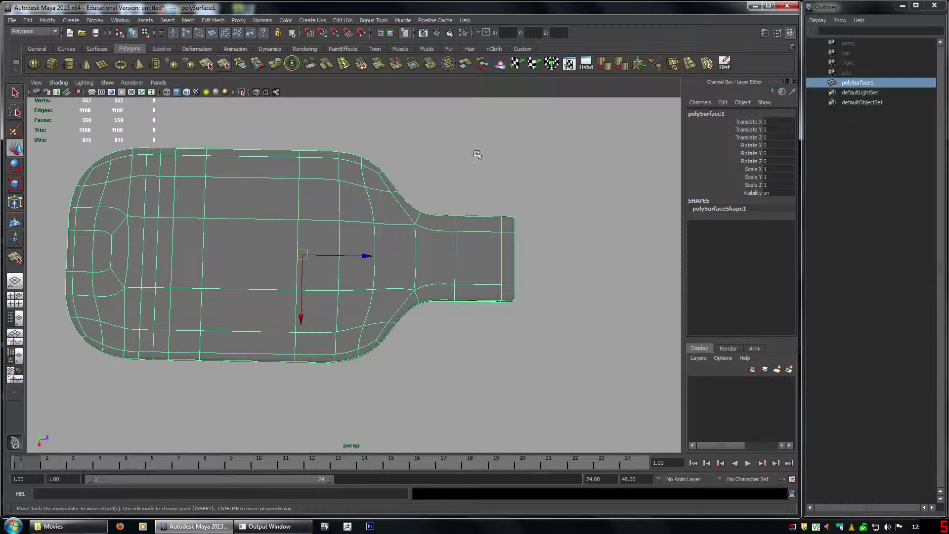
click(477, 154)
alt+right_drag(483, 237, 427, 242)
alt+drag(425, 241, 399, 237)
click(401, 252)
key(3)
alt+drag(455, 186, 569, 311)
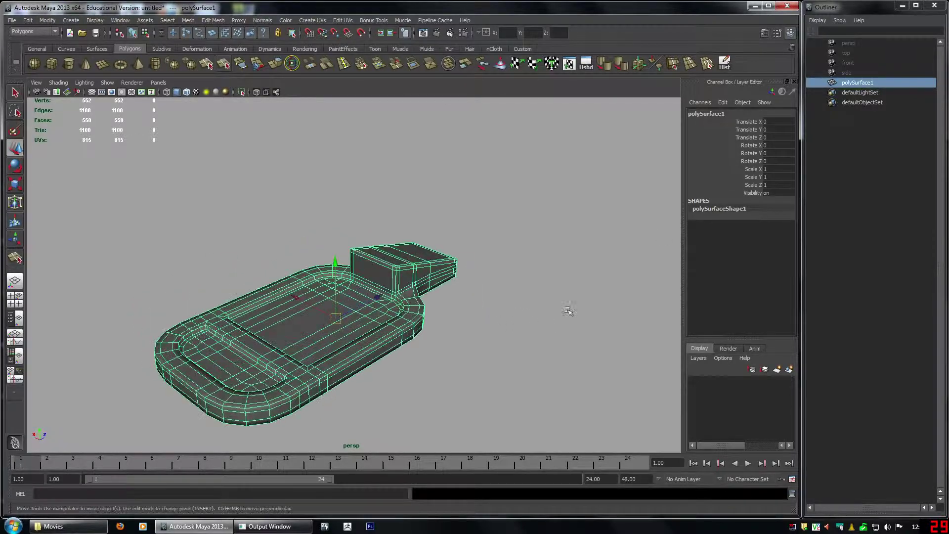
alt+drag(503, 276, 400, 257)
- Apply automatic UV mapping to the whole panel and clear the resulting construction history
click(555, 263)
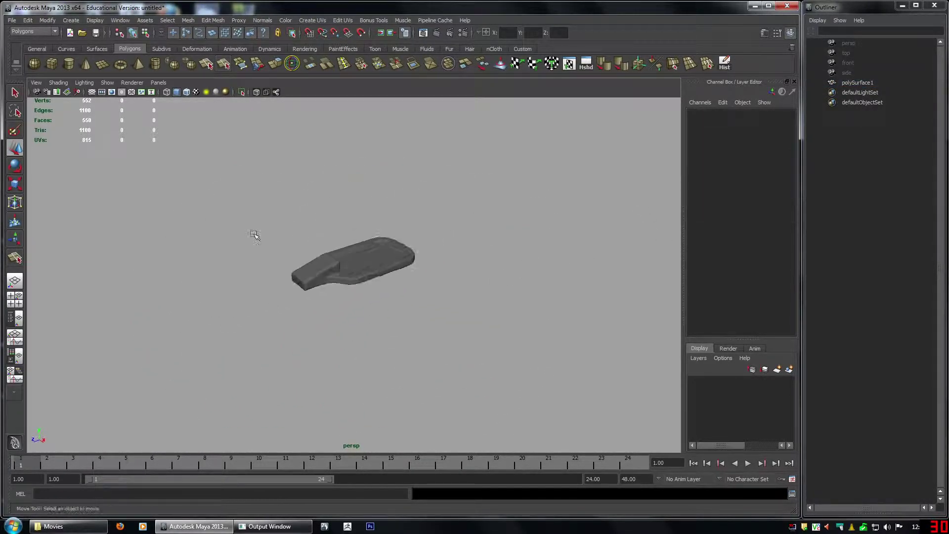
click(274, 258)
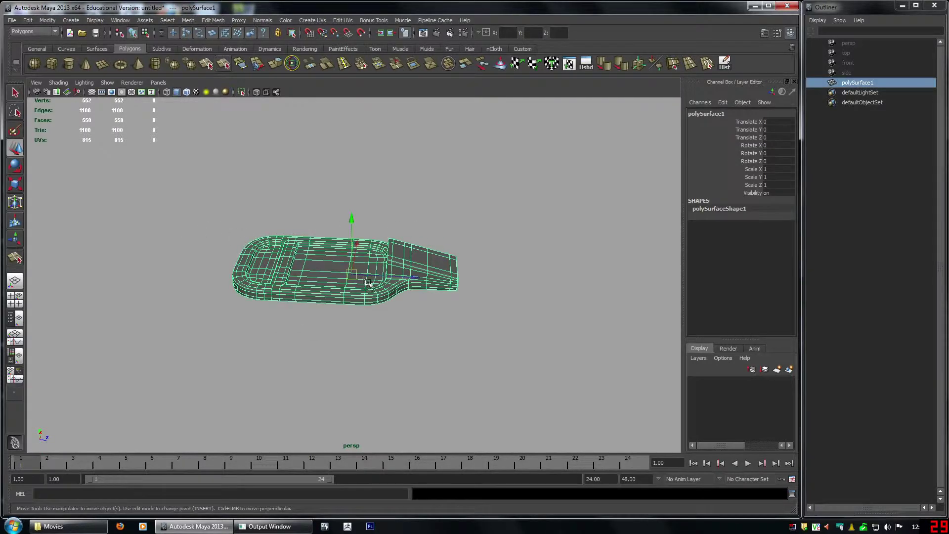
click(569, 63)
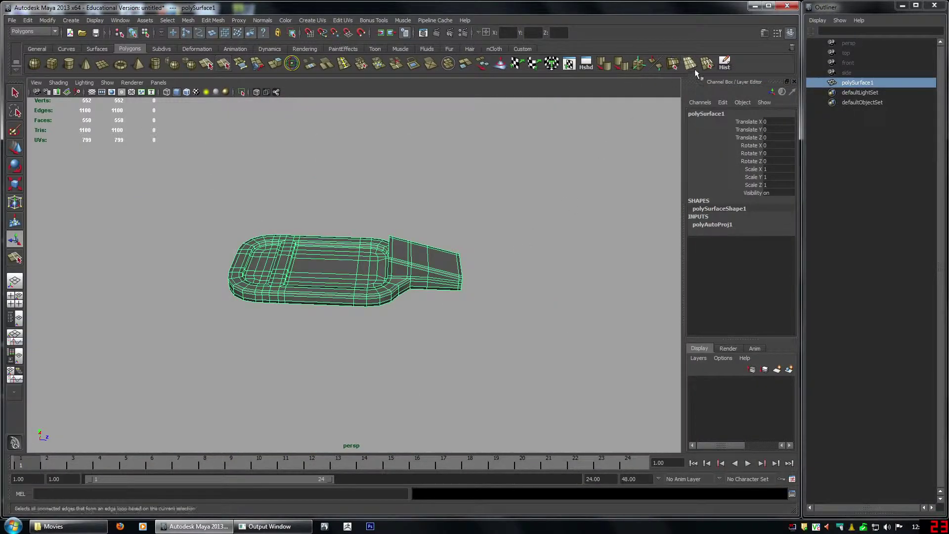
click(724, 63)
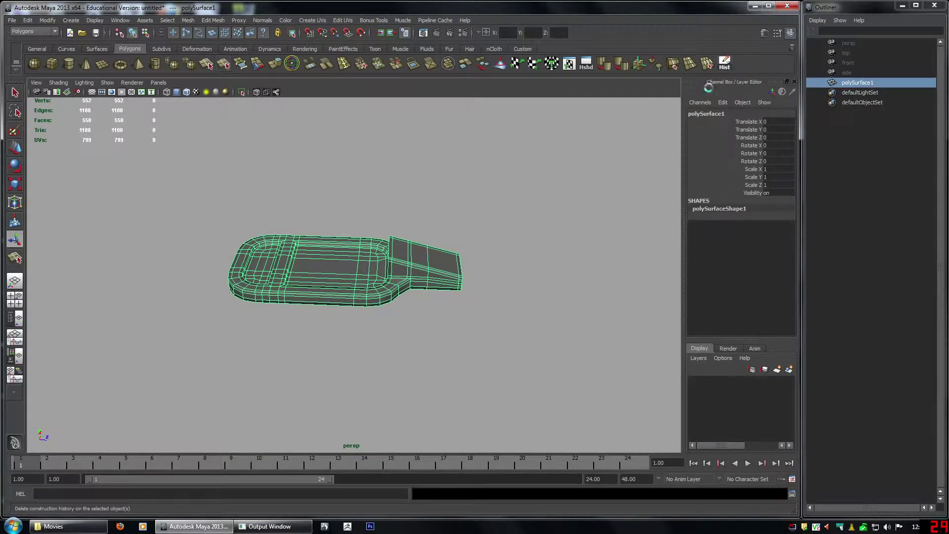
- Inspect the finished panel's recesses, rounded edges and wedge neck in smooth preview from all sides and close up
click(519, 193)
alt+drag(381, 269, 407, 250)
scroll(396, 259, up, 3)
click(321, 267)
alt+drag(292, 272, 571, 292)
key(w)
click(481, 339)
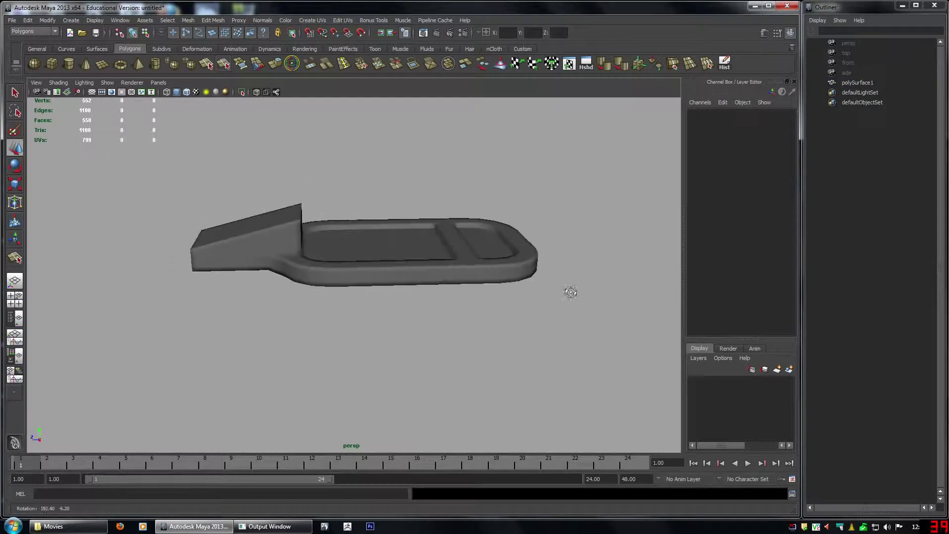
alt+drag(437, 267, 371, 269)
click(356, 270)
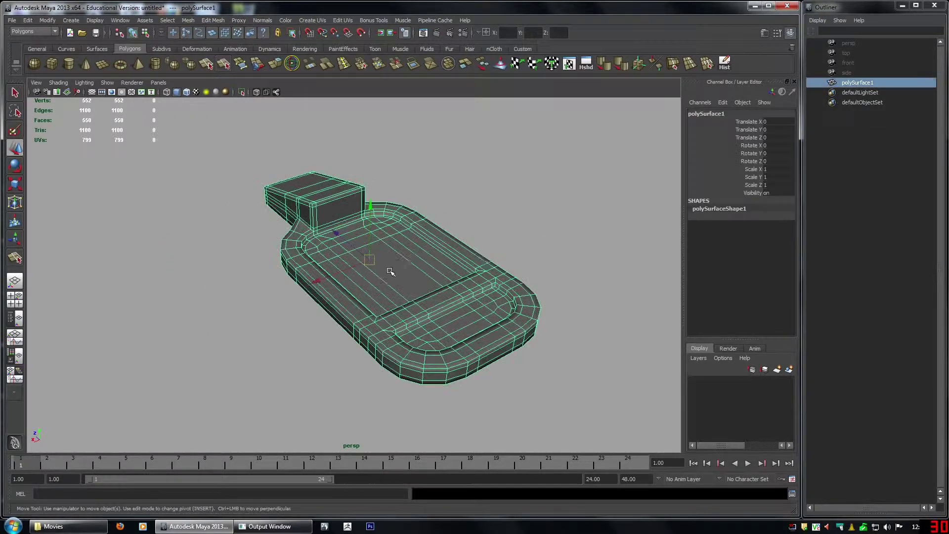
click(534, 229)
alt+drag(534, 229, 295, 286)
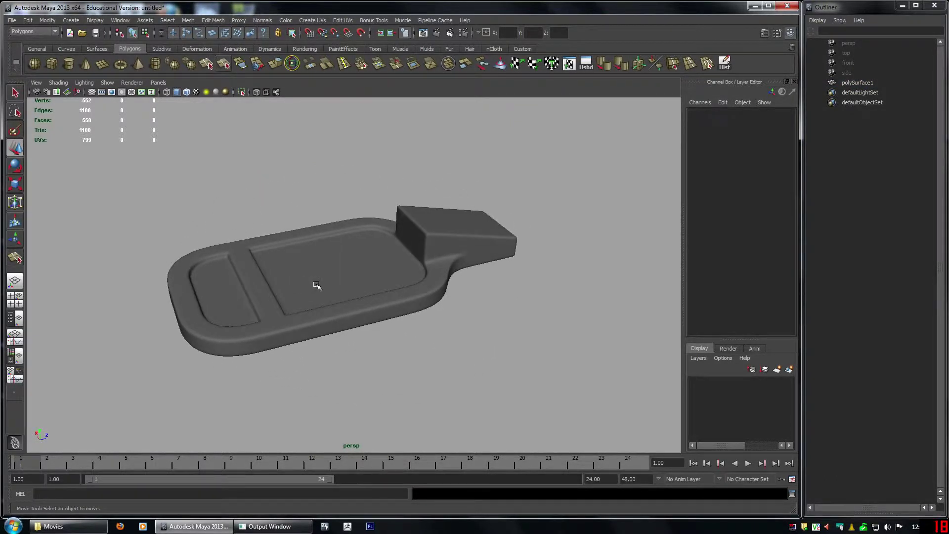
alt+middle_drag(416, 244, 466, 227)
alt+right_drag(466, 227, 468, 252)
alt+middle_drag(469, 253, 435, 267)
alt+right_drag(435, 267, 446, 259)
alt+middle_drag(445, 259, 445, 262)
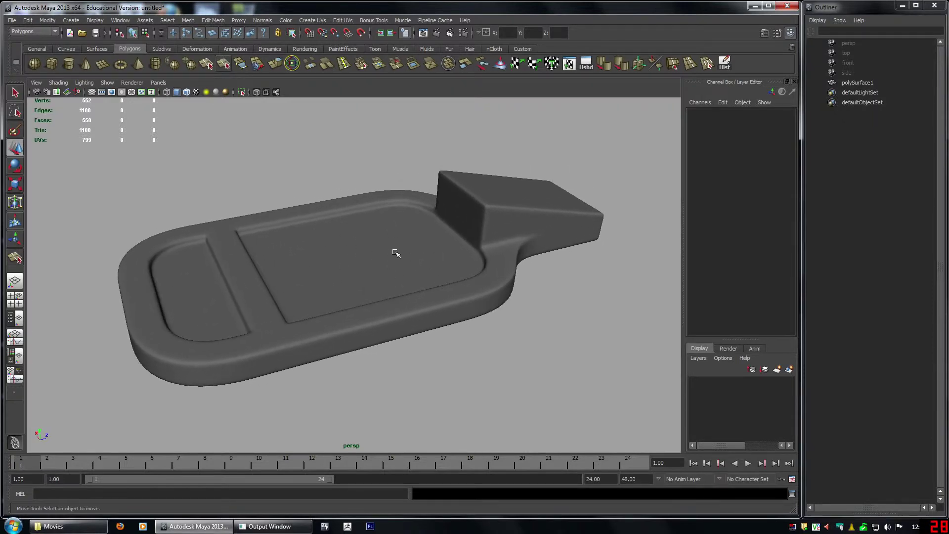